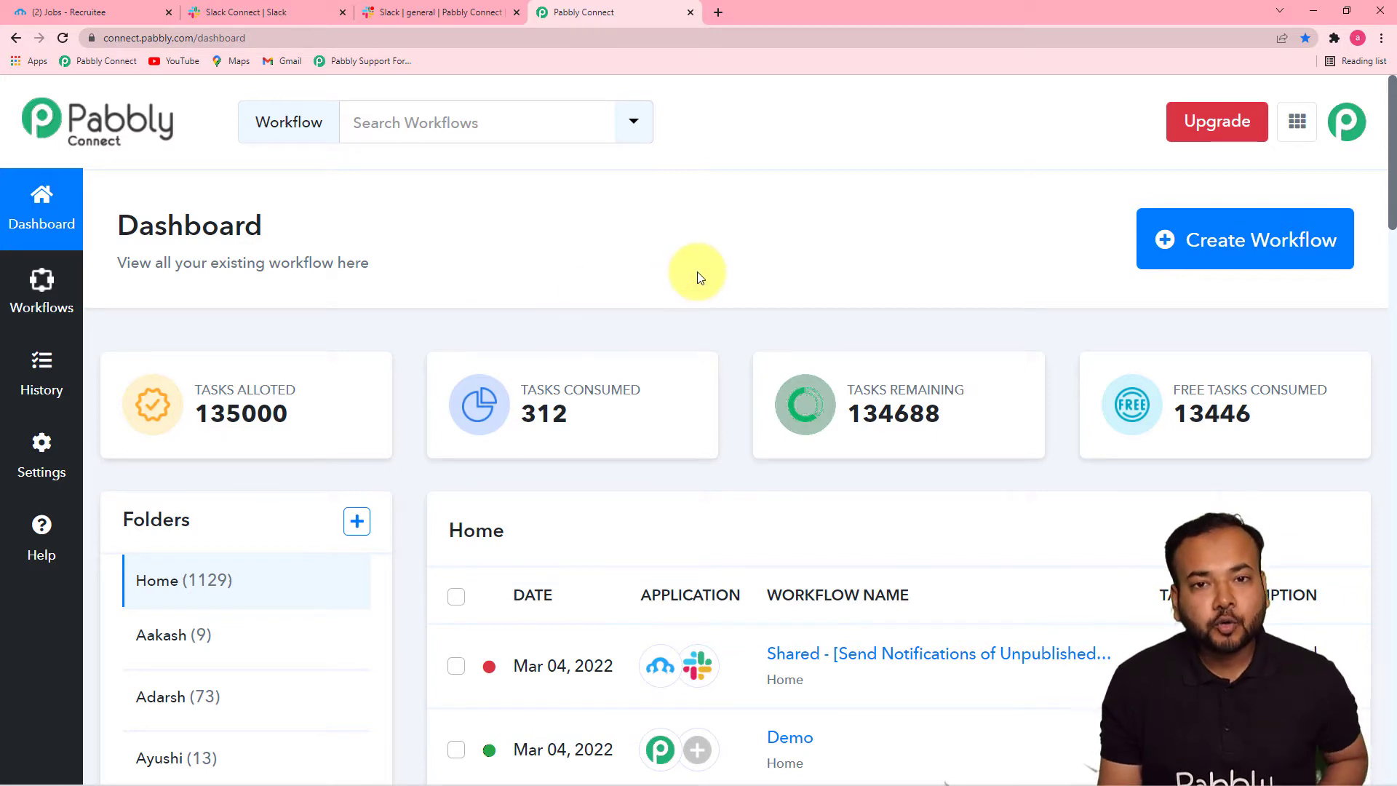
# Step: Create a workflow whose name begins "On Unpublishing a Job on Recruitee Send Message on Slack"
pyautogui.click(1227, 264)
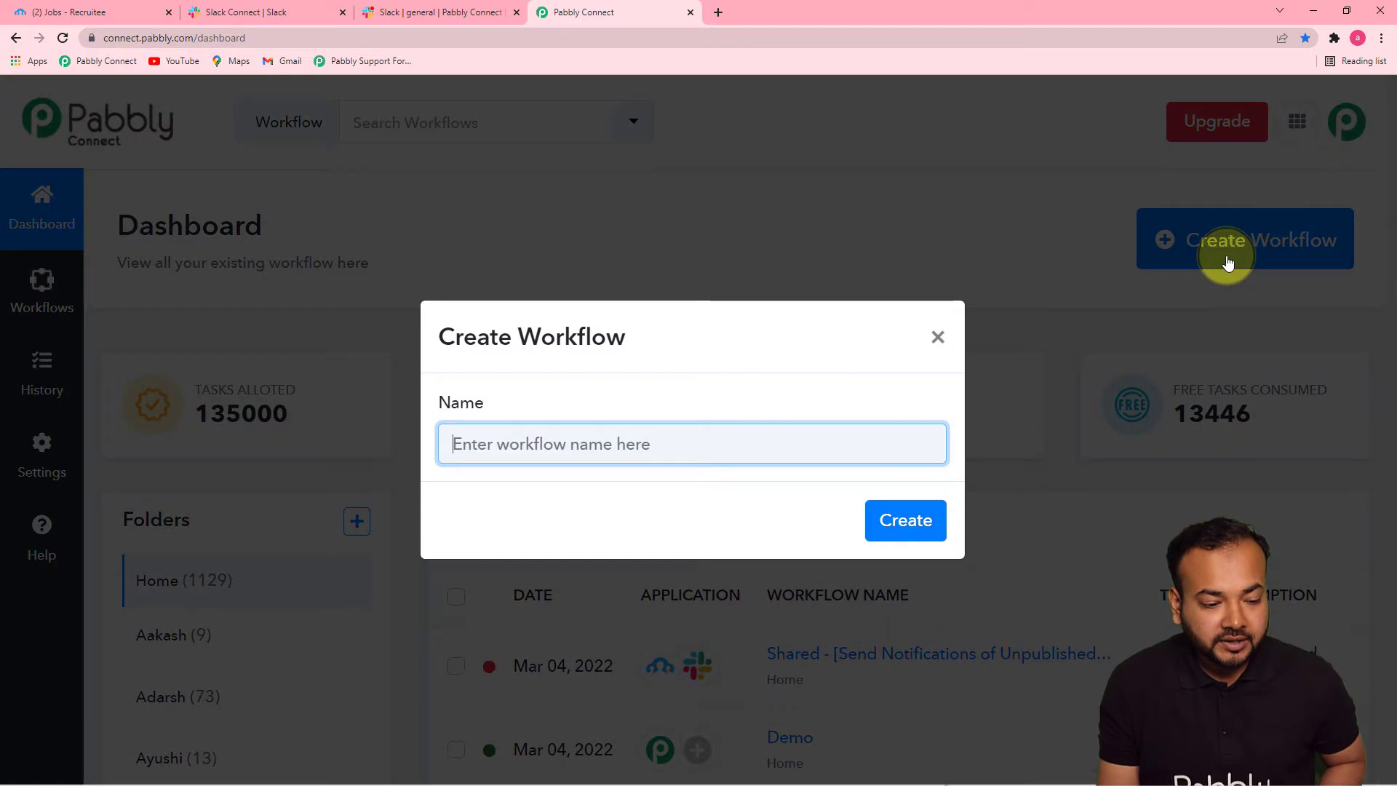
pyautogui.click(462, 441)
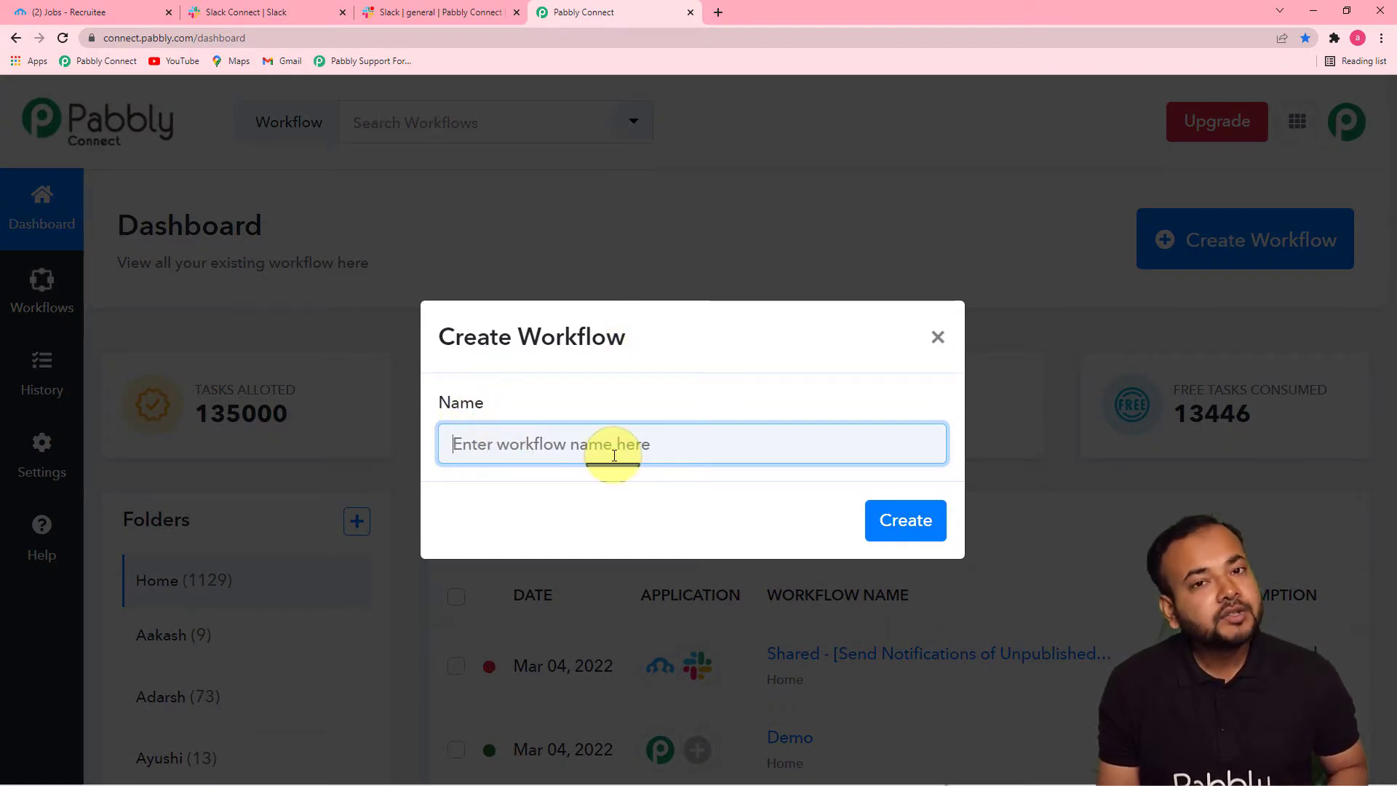
pyautogui.hotkey('ctrl', 'v')
pyautogui.click(786, 526)
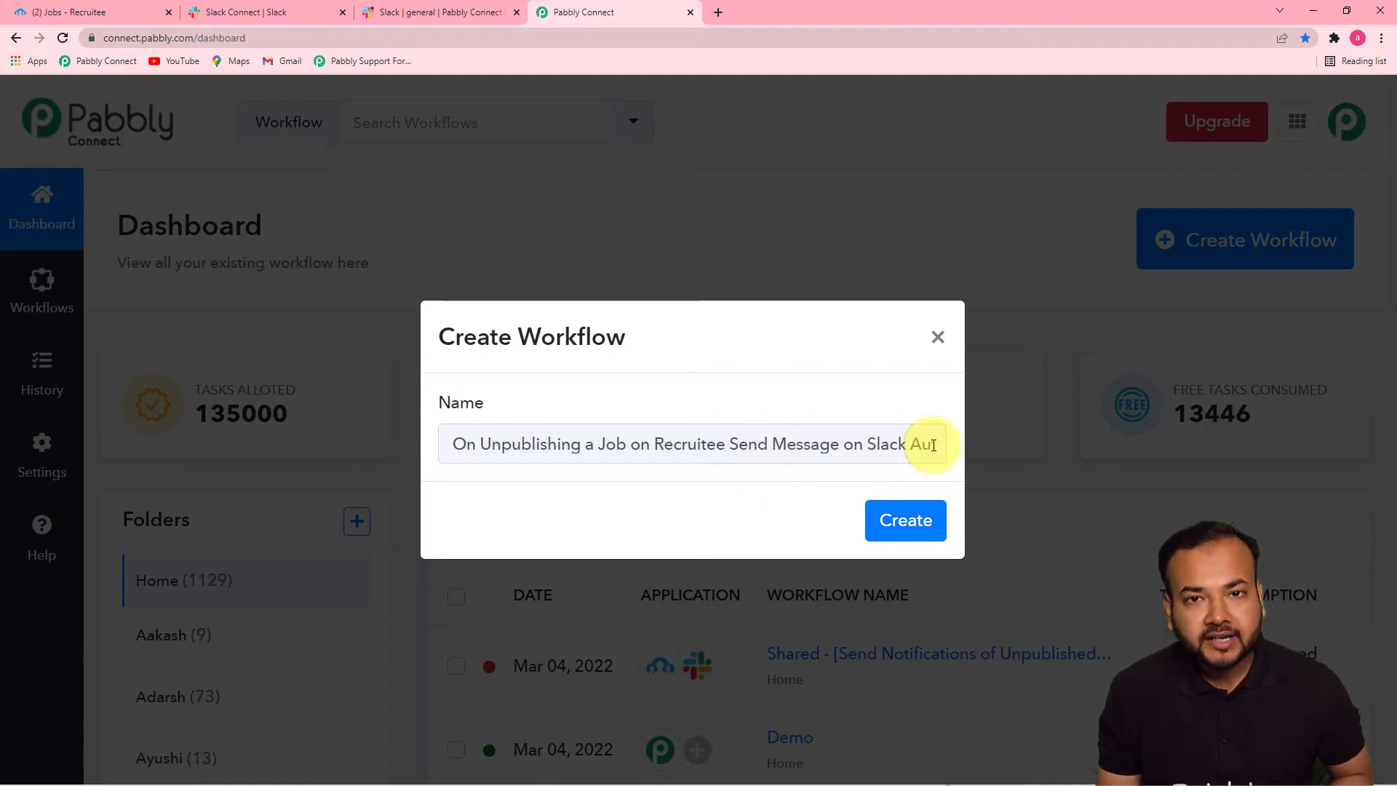
pyautogui.click(902, 519)
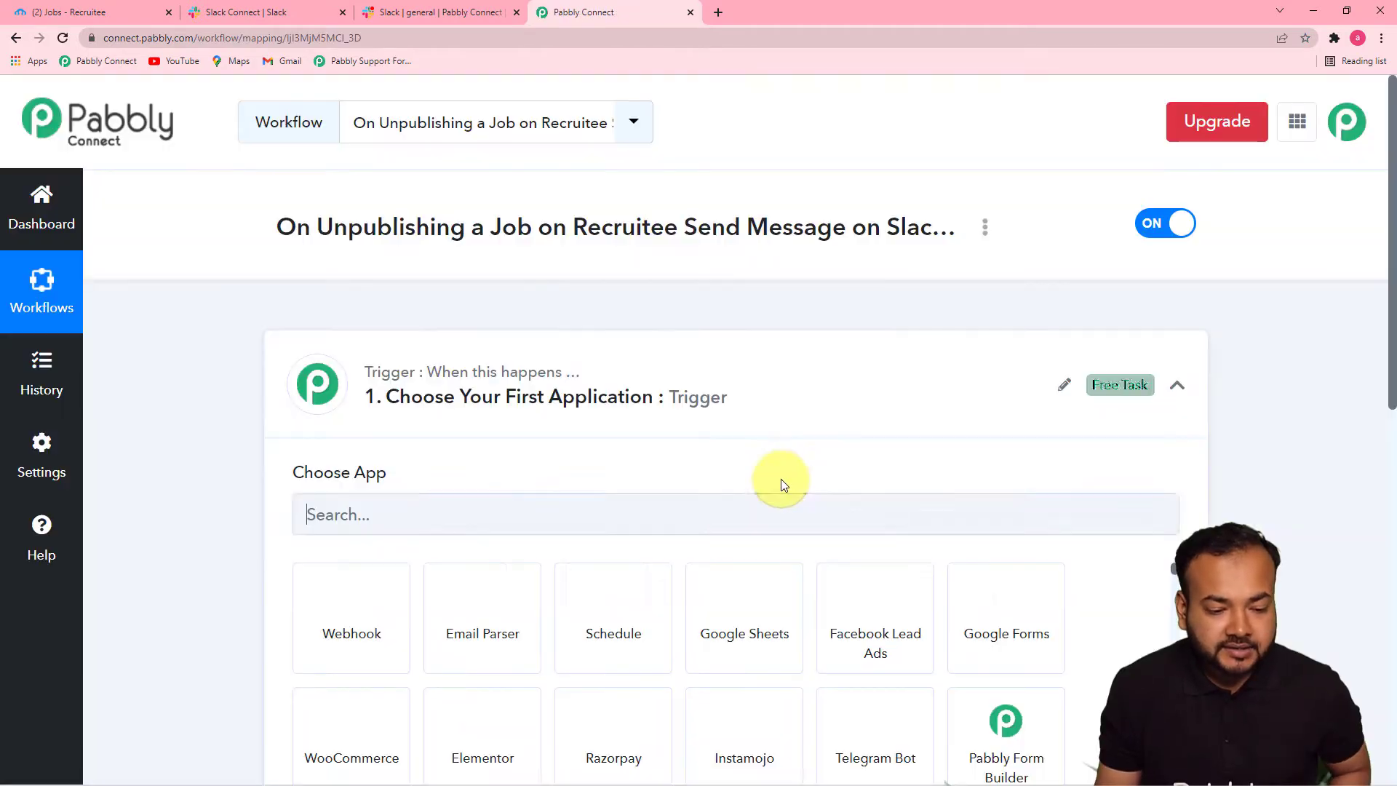
# Step: Find Recruitee by searching for "recruit" and choose it as the workflow's trigger application
pyautogui.click(1179, 385)
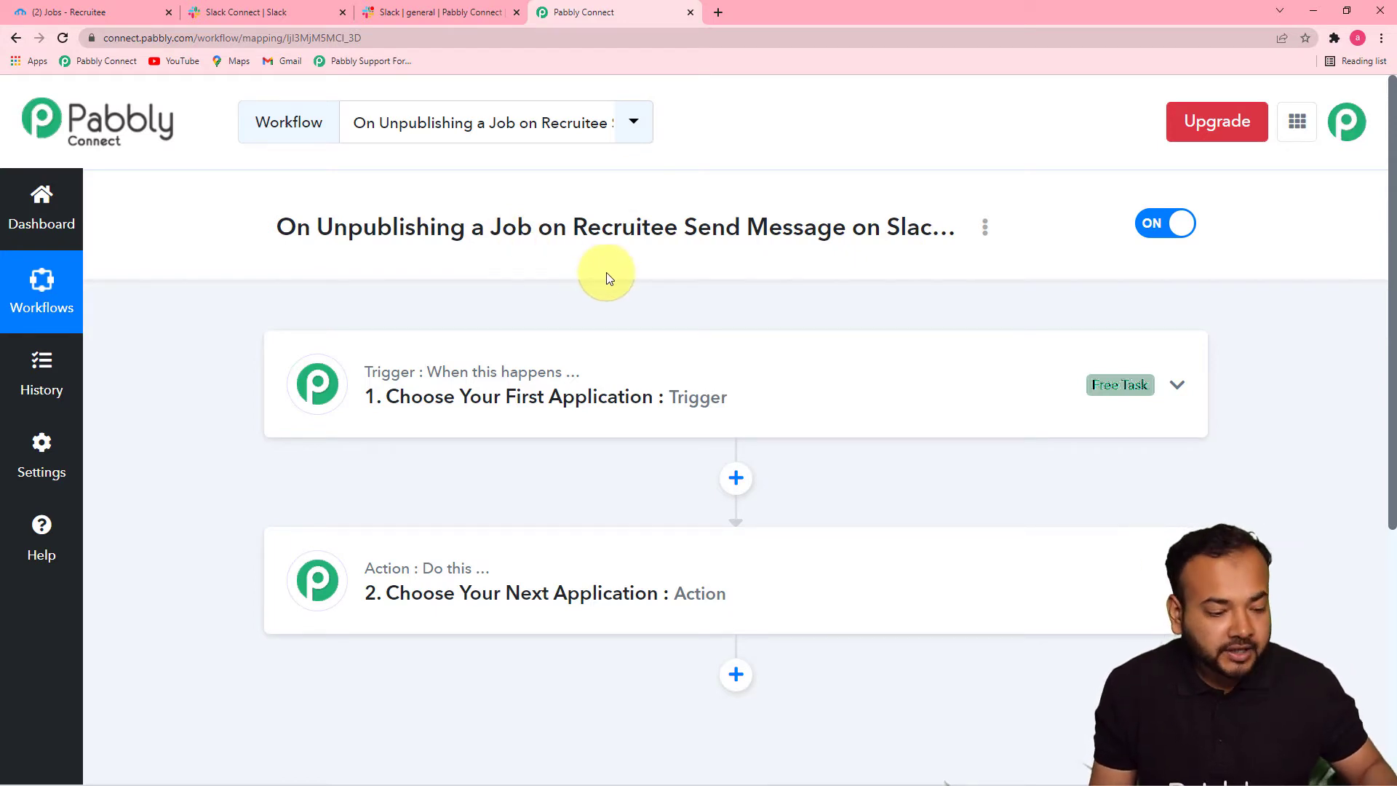
pyautogui.click(451, 435)
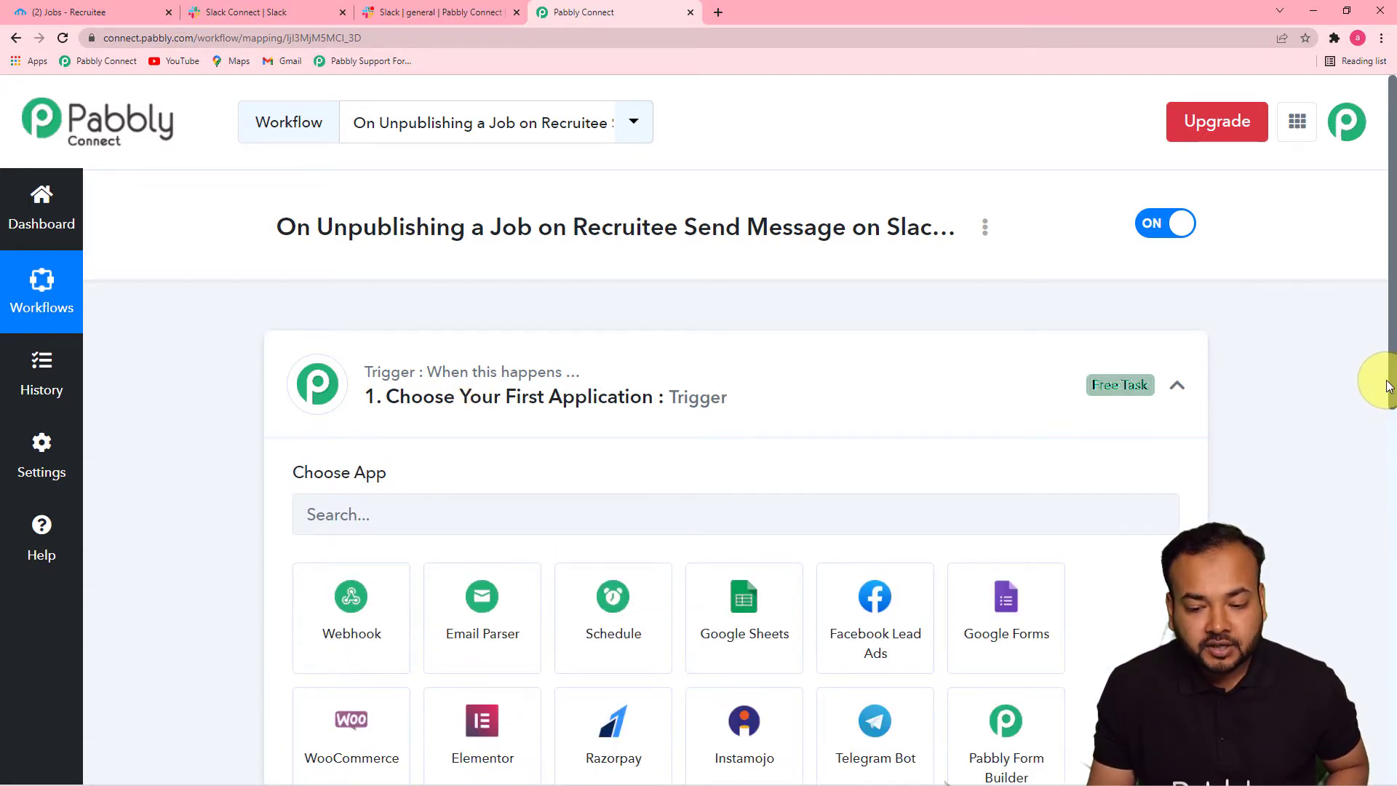
pyautogui.moveTo(1392, 375); pyautogui.dragTo(1382, 459)
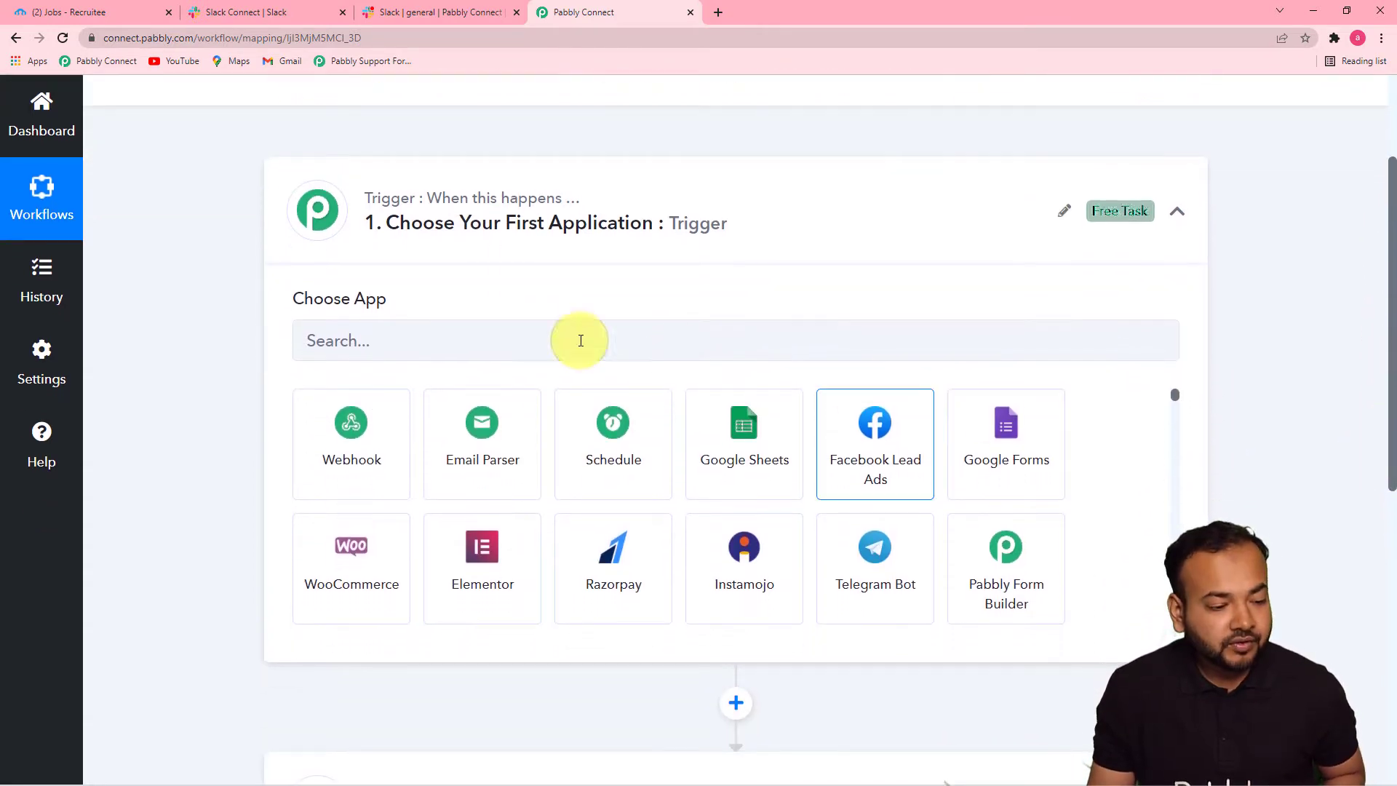
pyautogui.click(446, 348)
pyautogui.write('r')
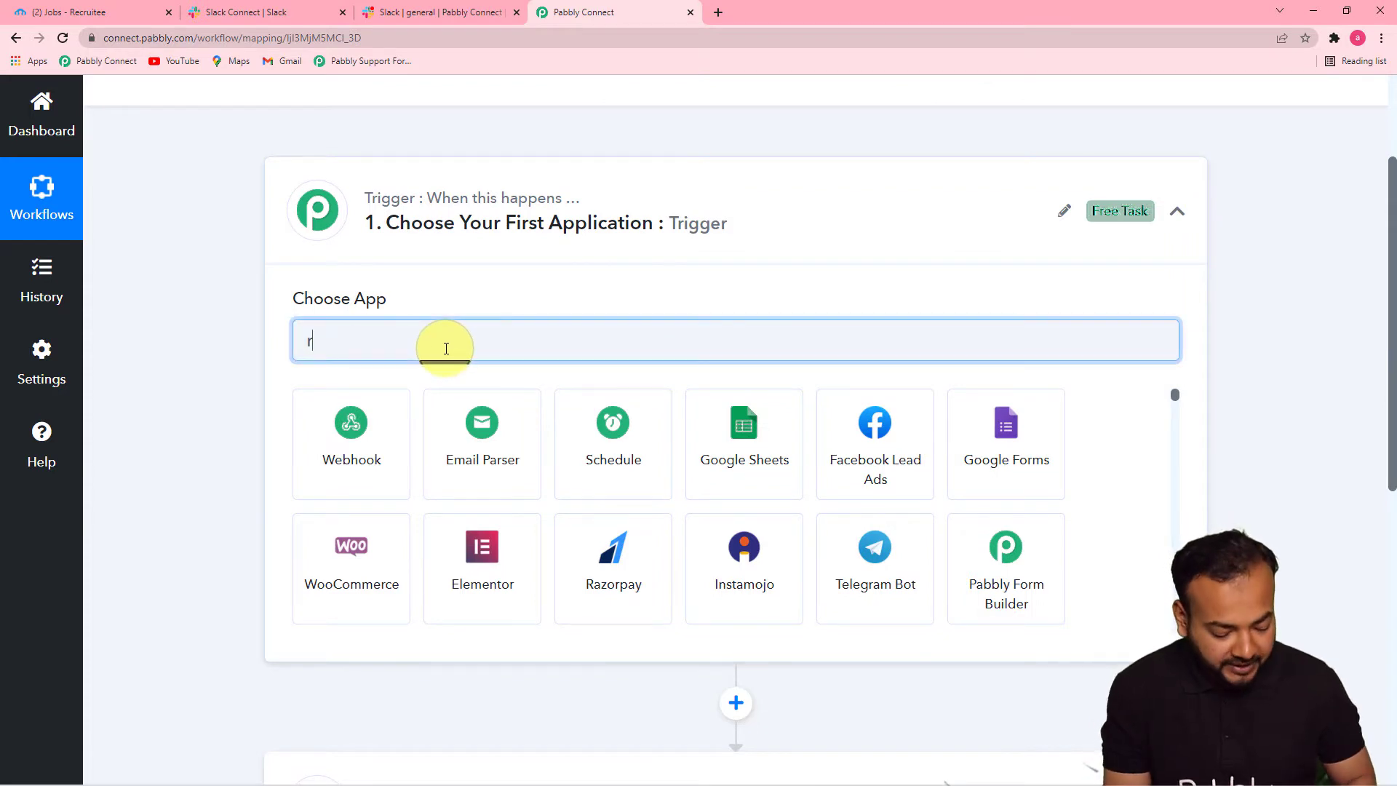
pyautogui.write('ecruit')
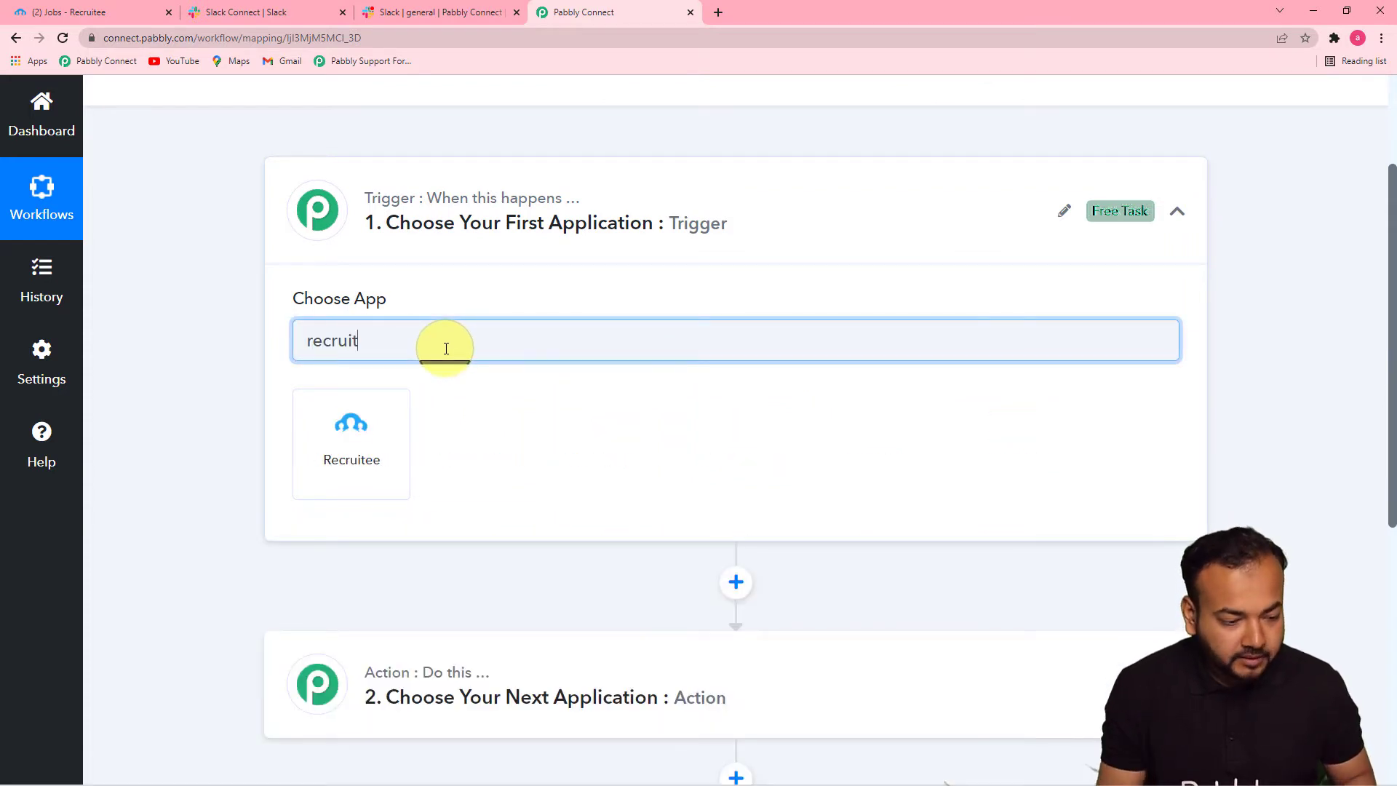
pyautogui.click(368, 440)
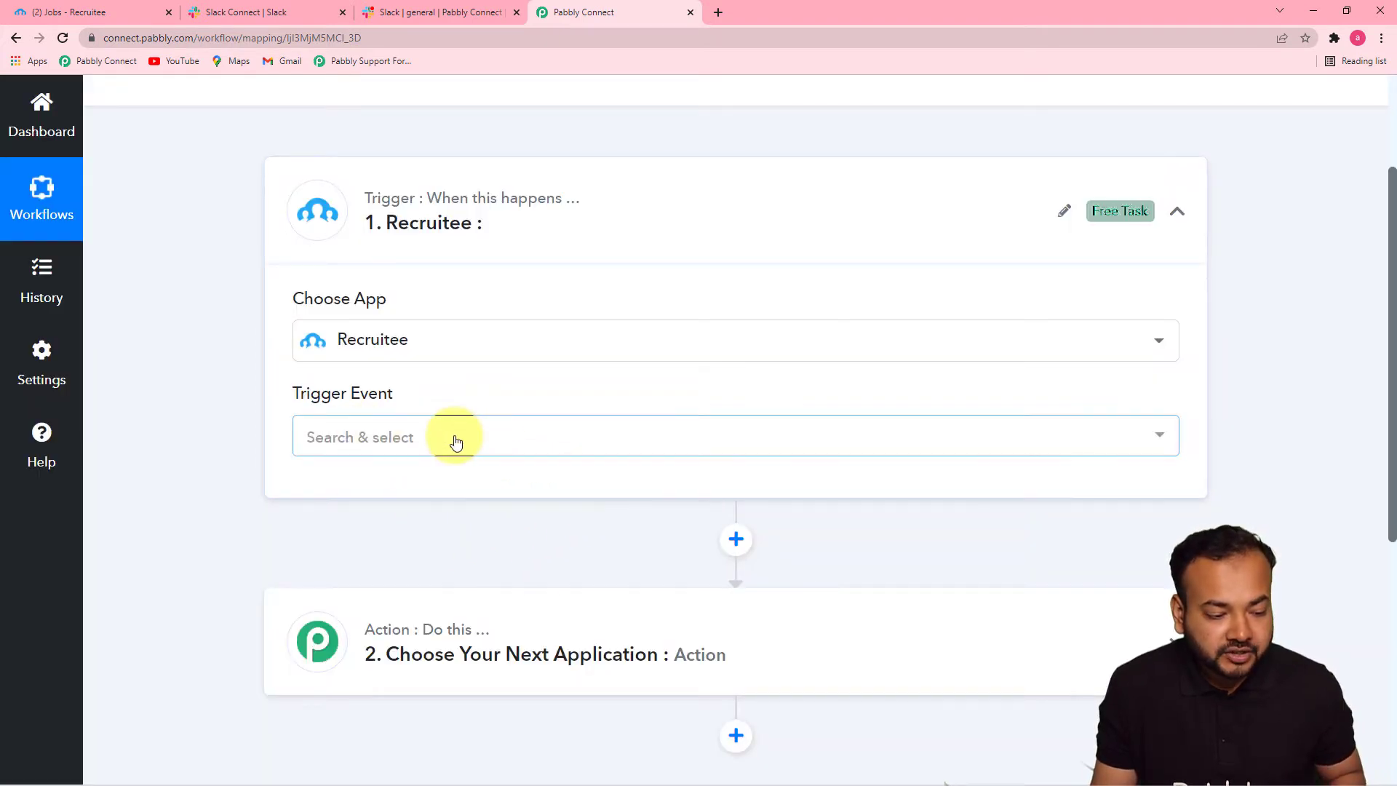
# Step: Set the Recruitee trigger event to Job is Unpublished and copy the trigger's webhook URL
pyautogui.click(456, 442)
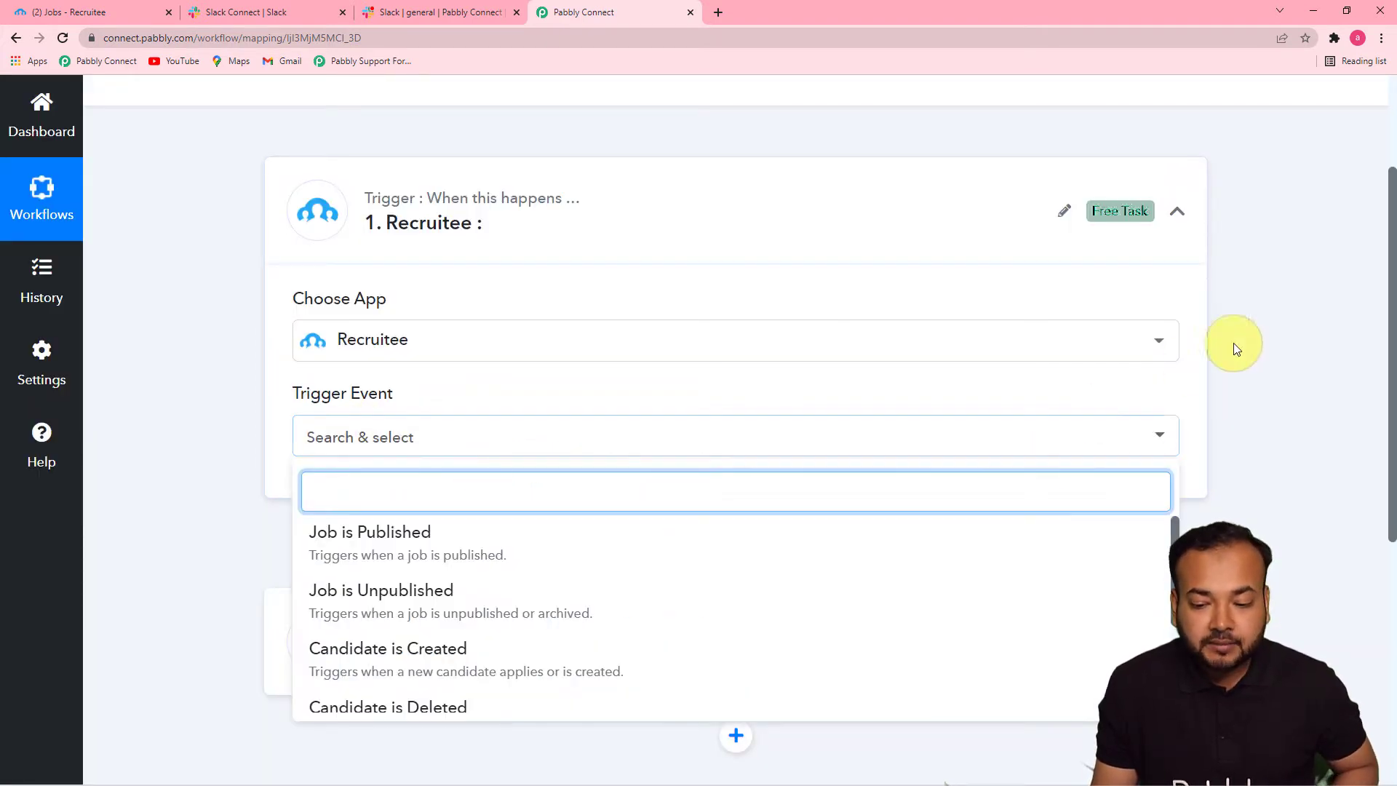
pyautogui.scroll(-4, 1386, 258)
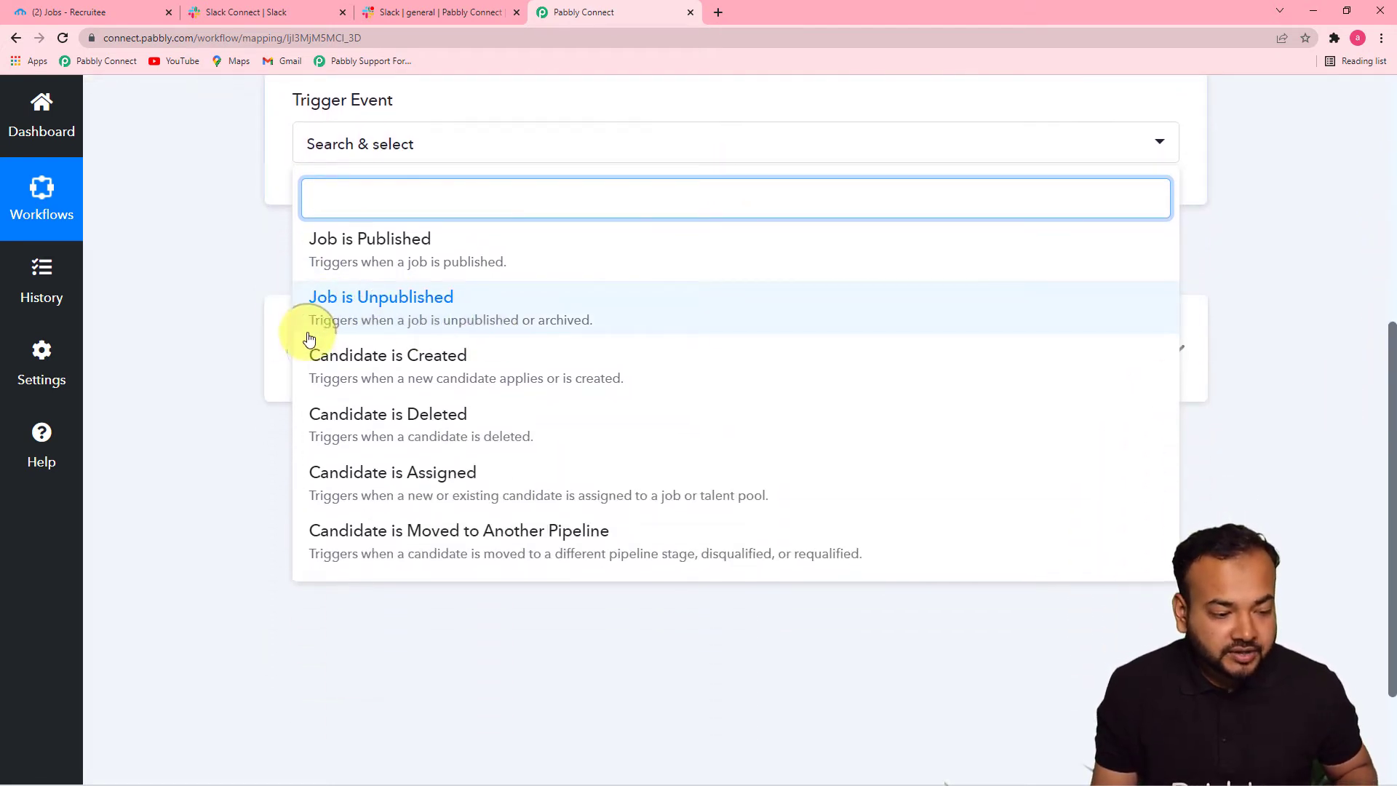
pyautogui.click(461, 314)
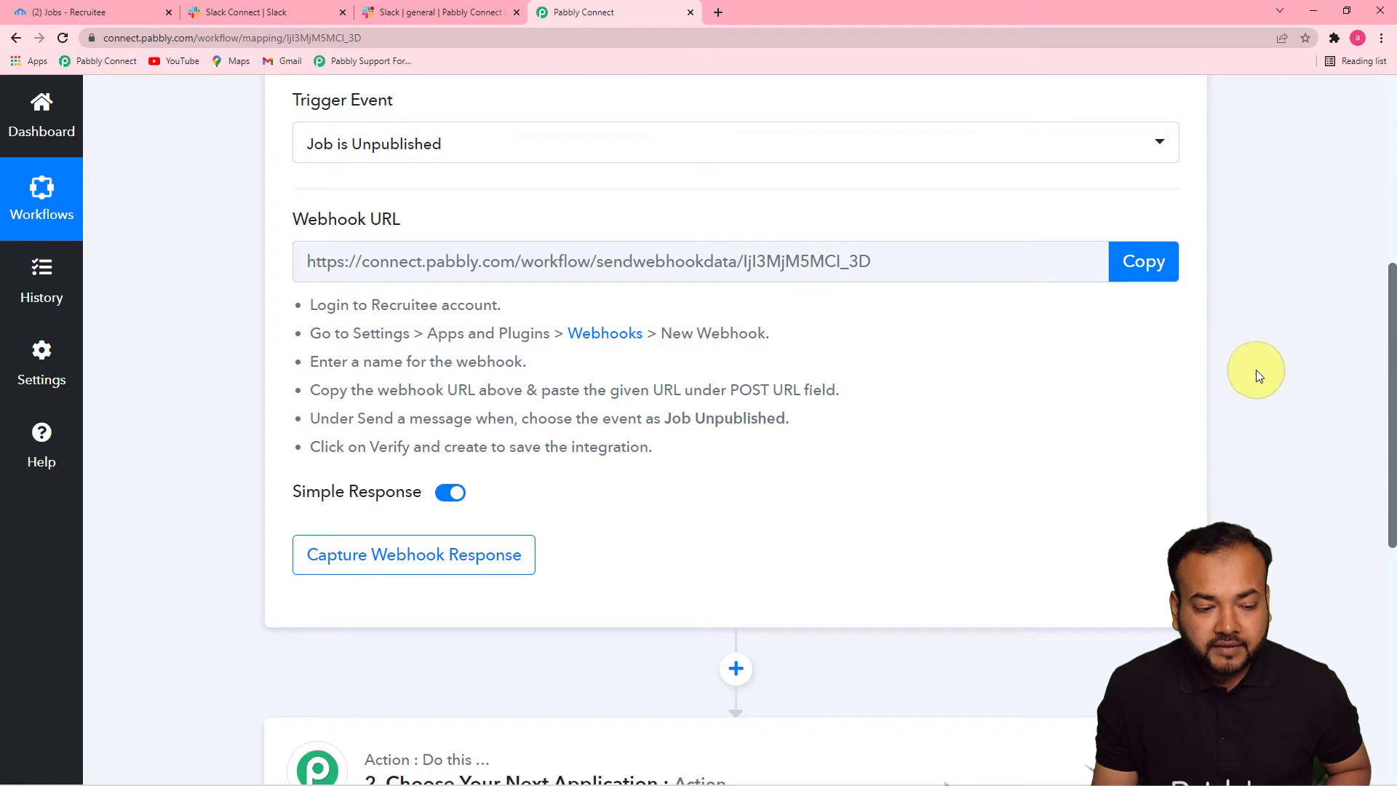
pyautogui.moveTo(302, 225)
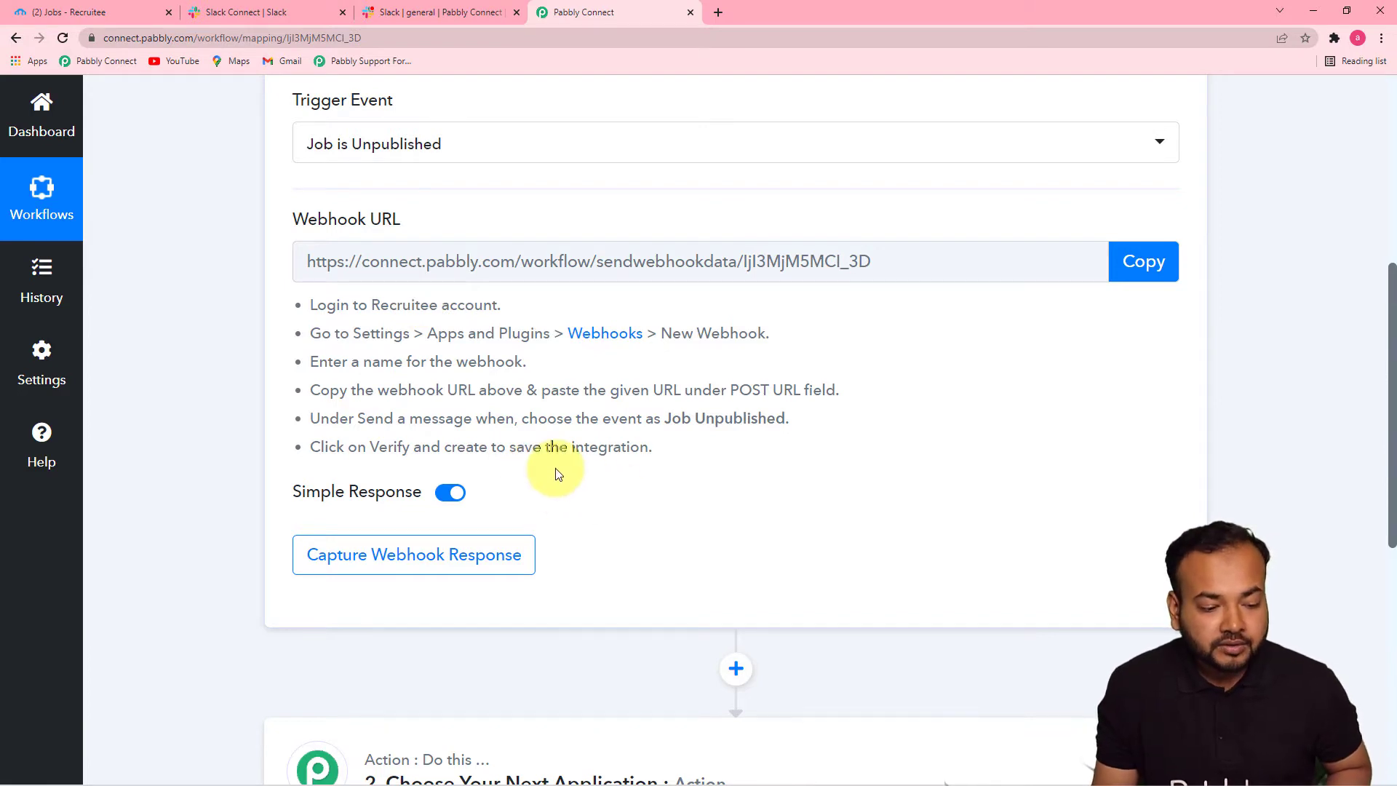
pyautogui.click(1147, 265)
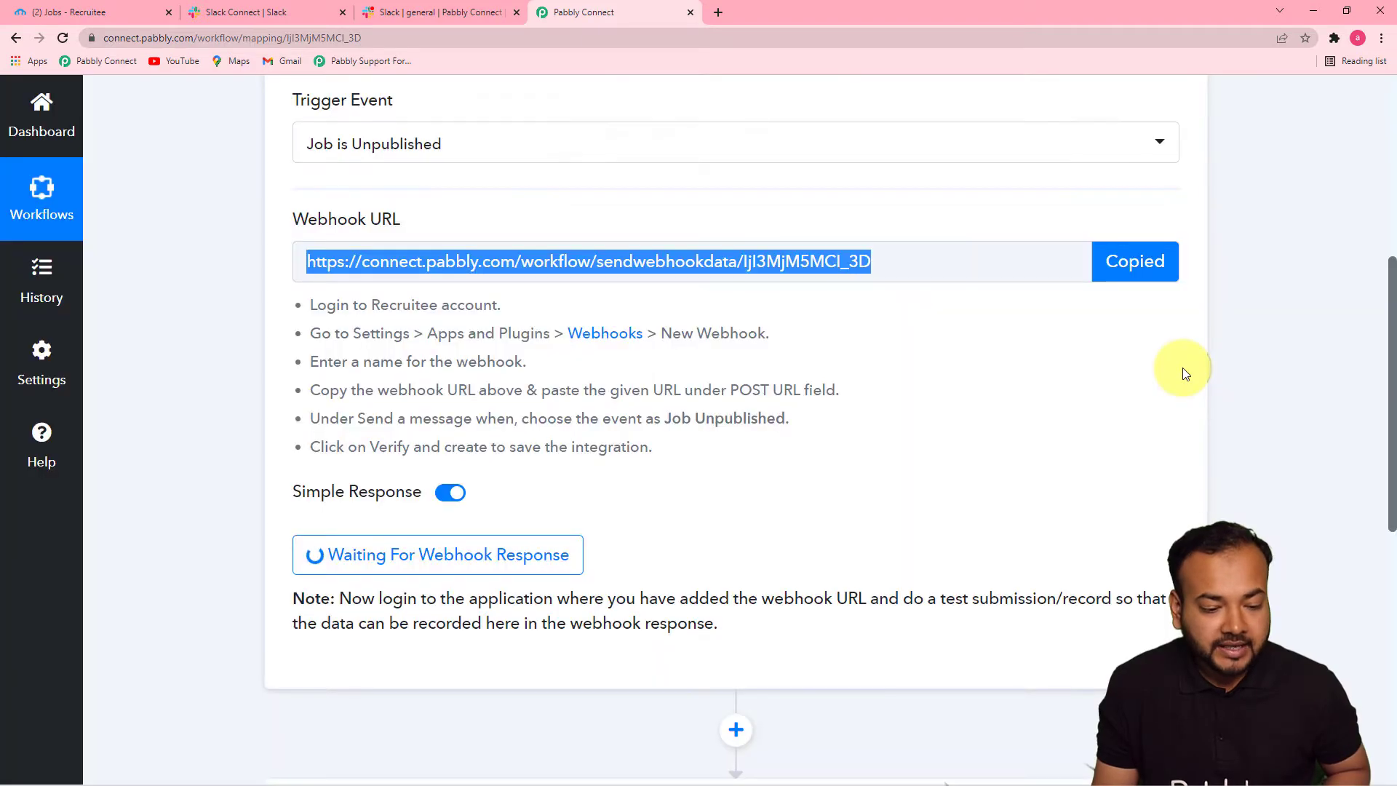
# Step: Switch to Recruitee and open the Webhooks section of the apps and plugins settings
pyautogui.click(89, 16)
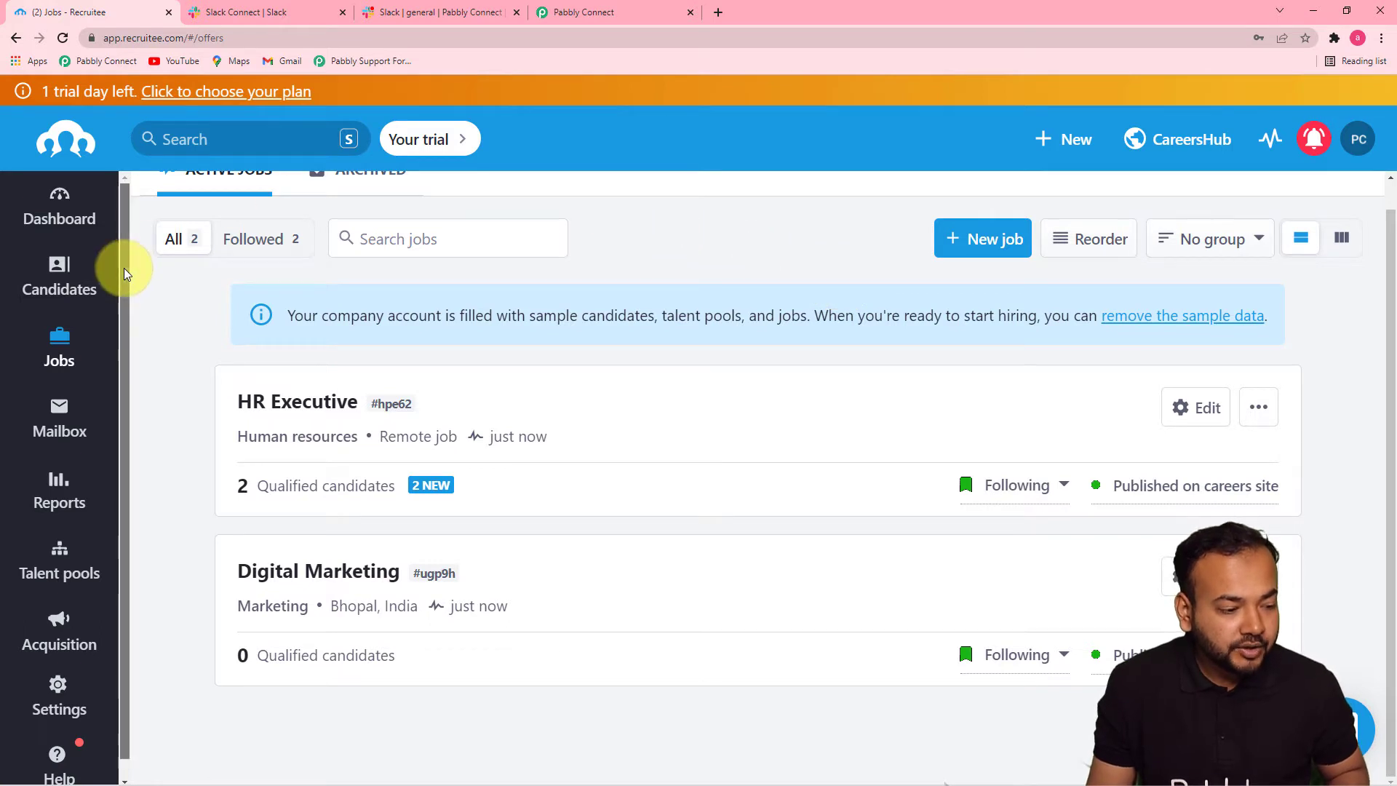
pyautogui.scroll(-1, 103, 381)
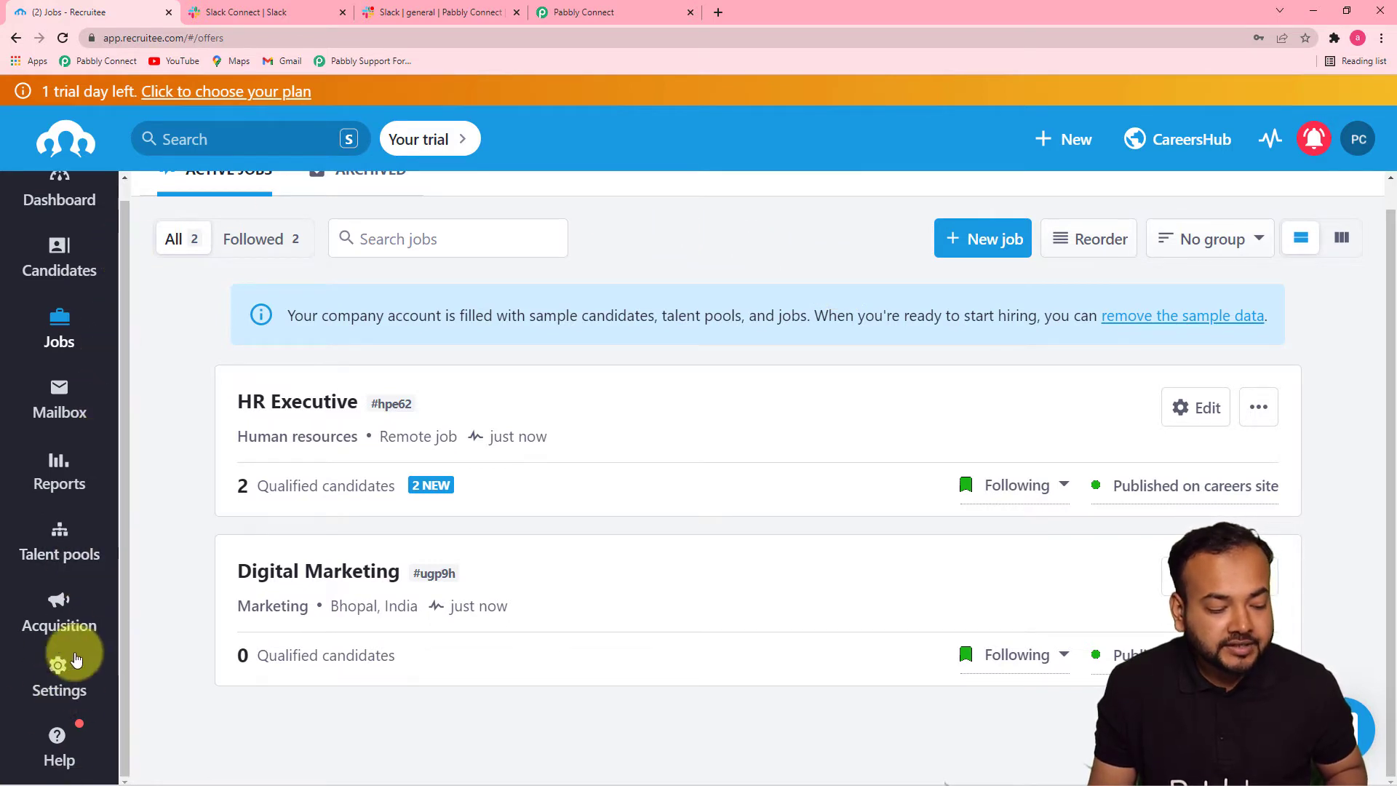
pyautogui.click(61, 689)
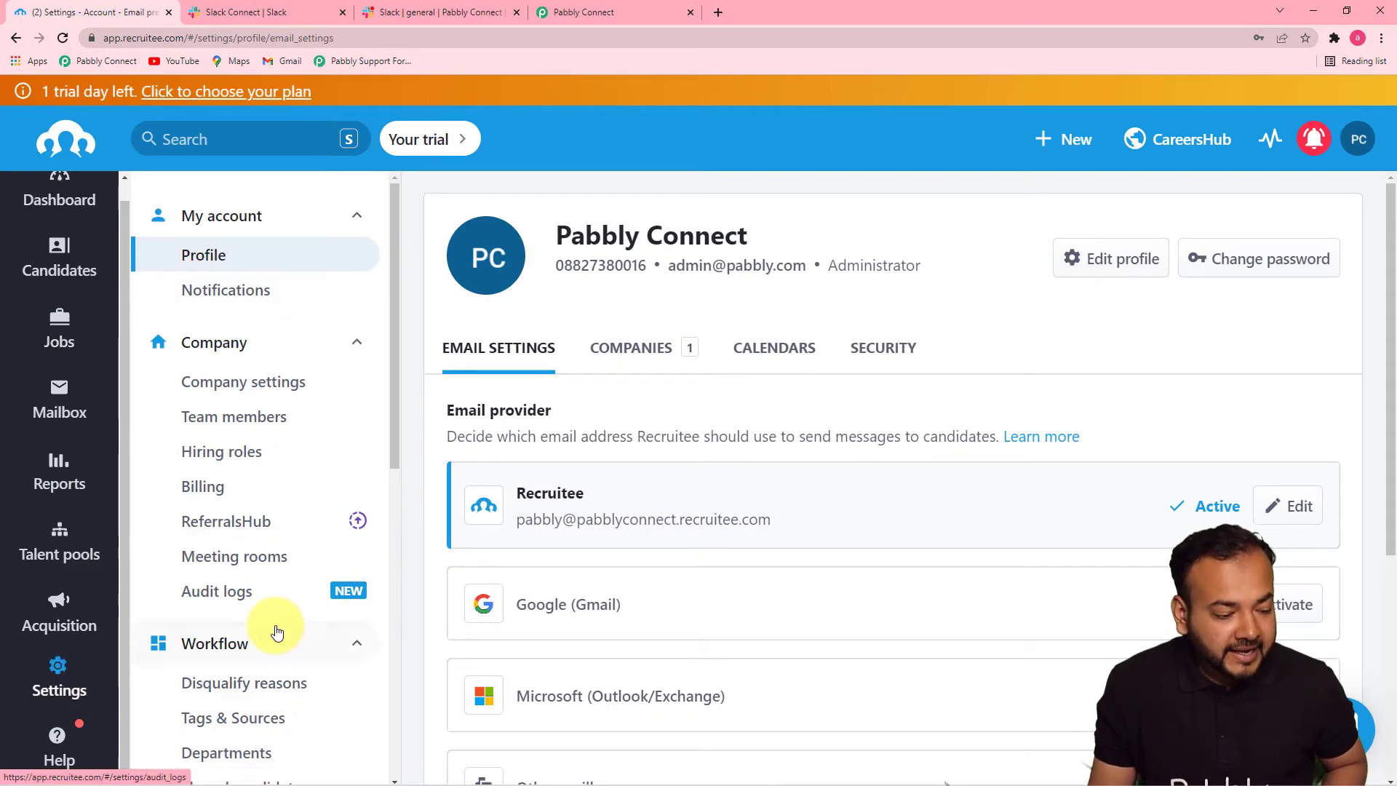
pyautogui.moveTo(390, 422); pyautogui.dragTo(388, 723)
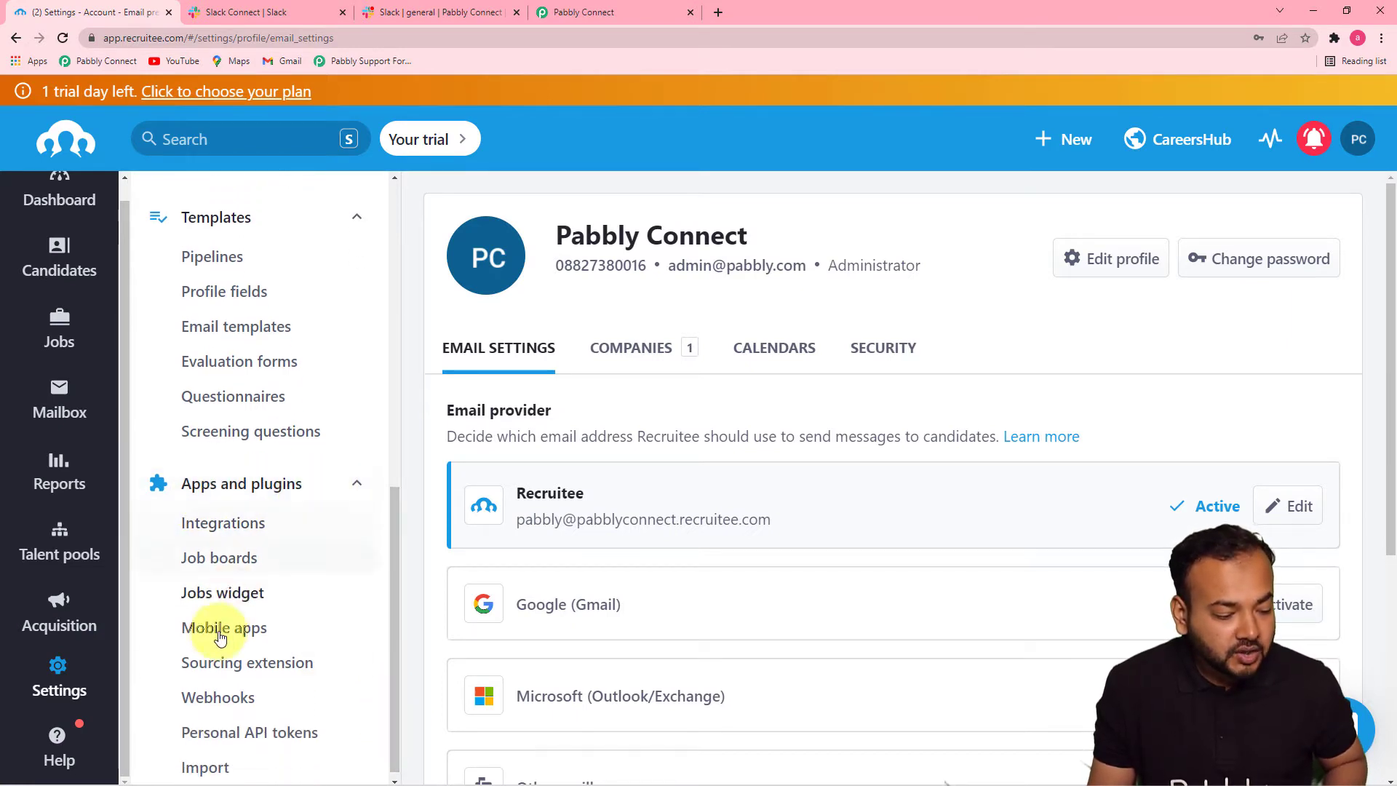
pyautogui.click(257, 706)
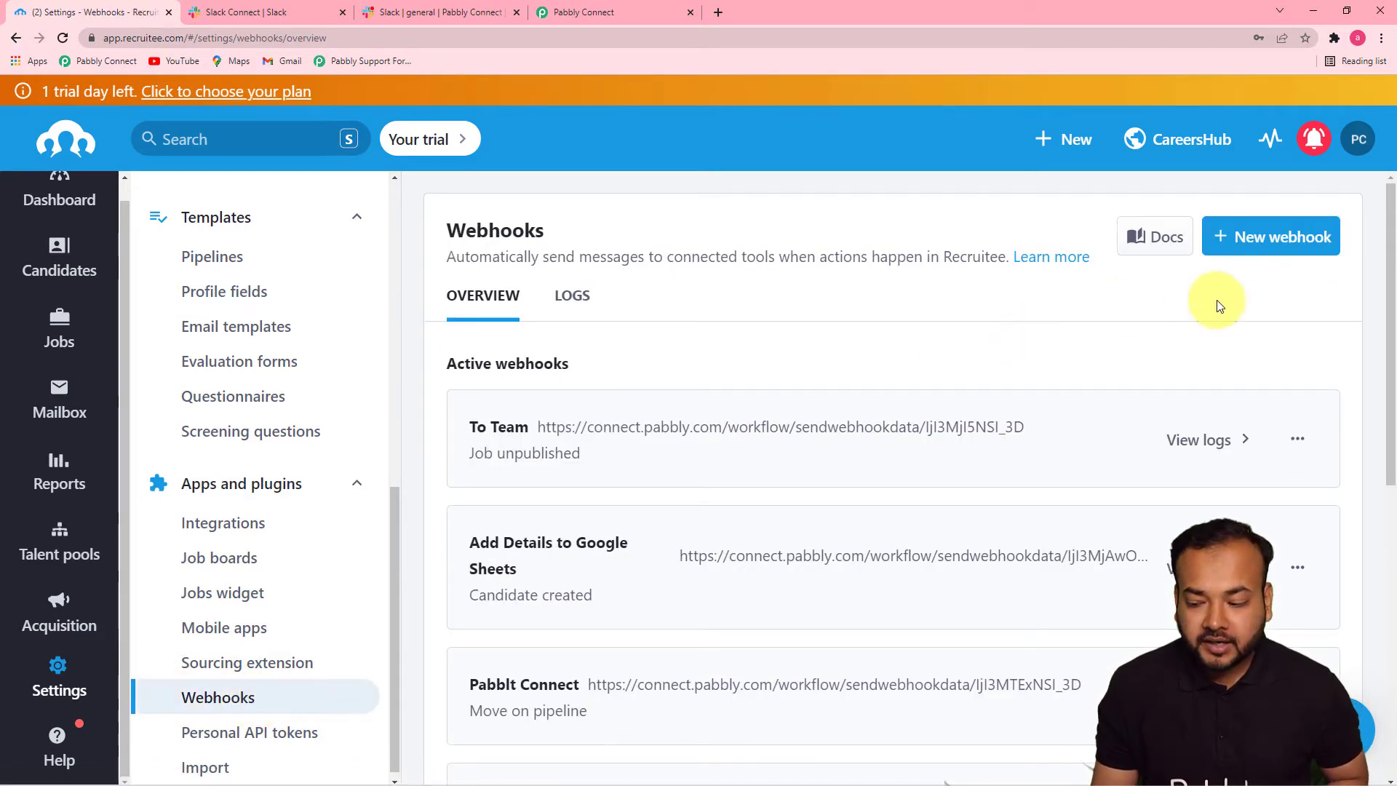
# Step: Start a new webhook named "To slack Team" and enter the webhook URL copied from Pabbly Connect as its POST URL
pyautogui.click(1248, 247)
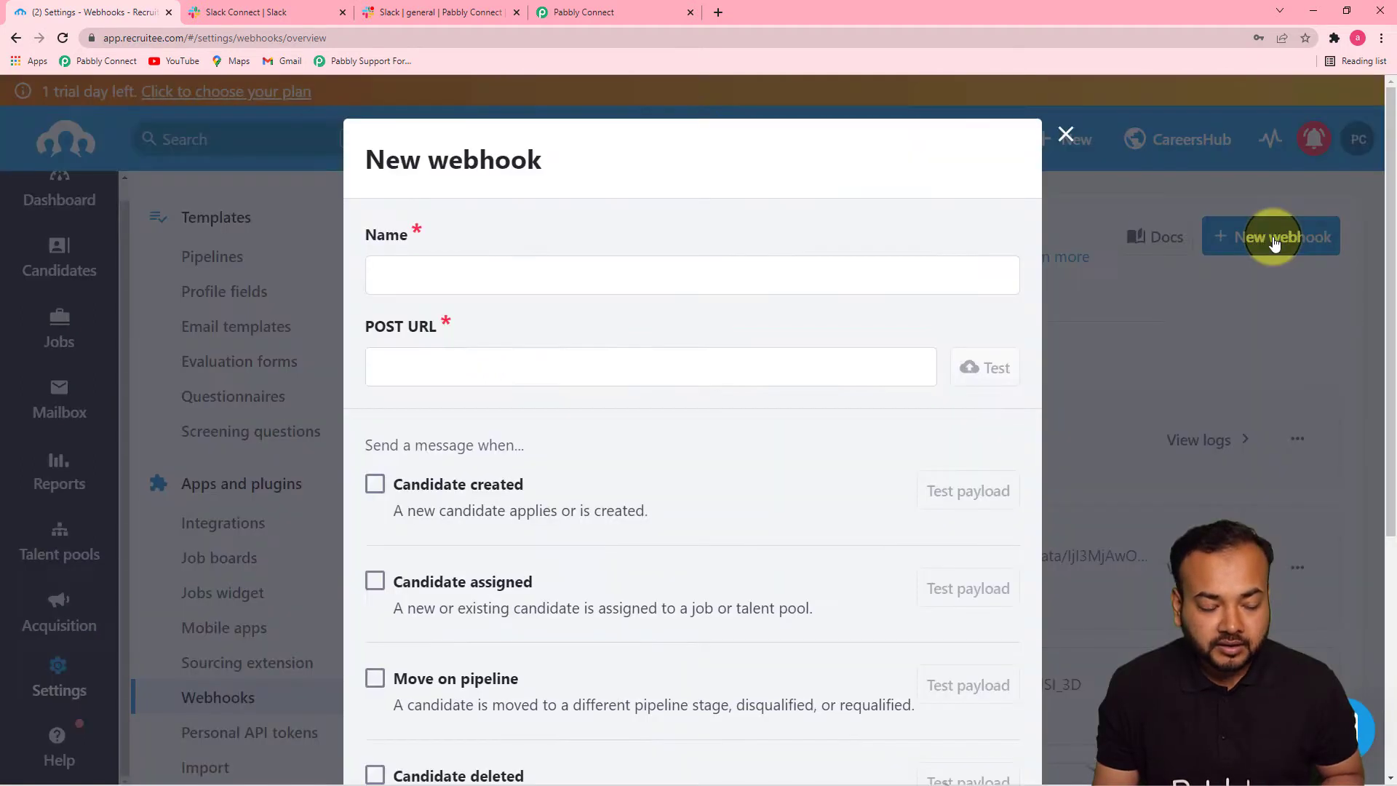
pyautogui.click(492, 294)
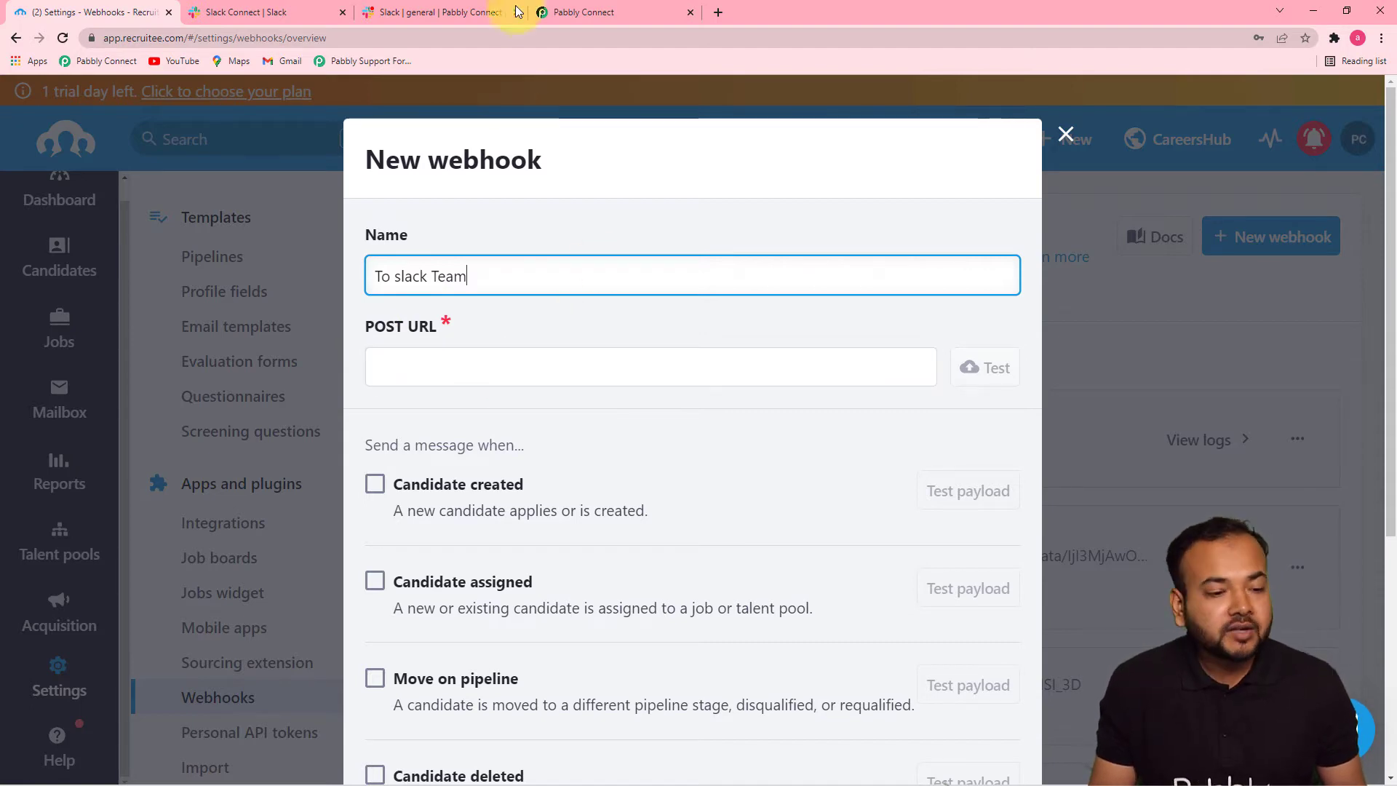
pyautogui.click(581, 11)
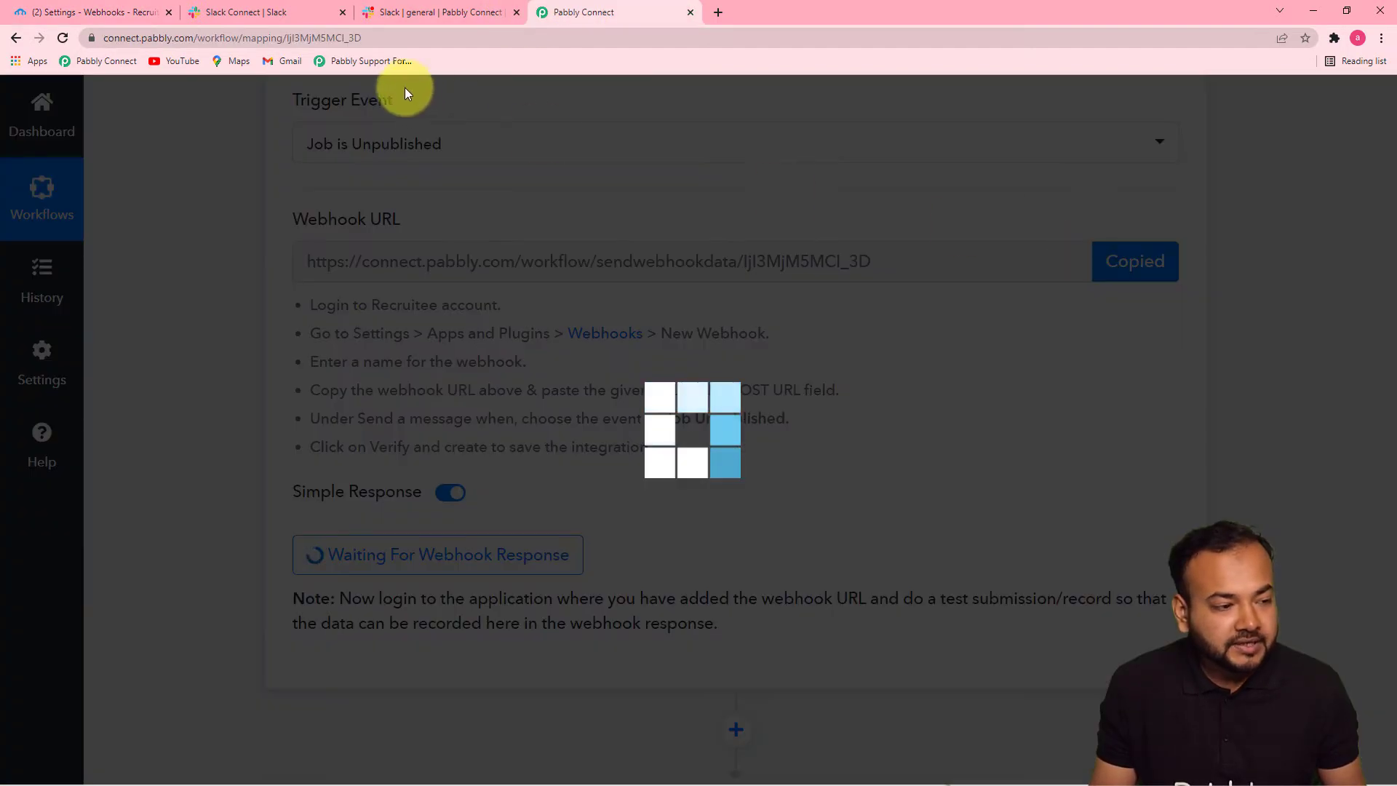
pyautogui.click(1130, 261)
pyautogui.click(124, 14)
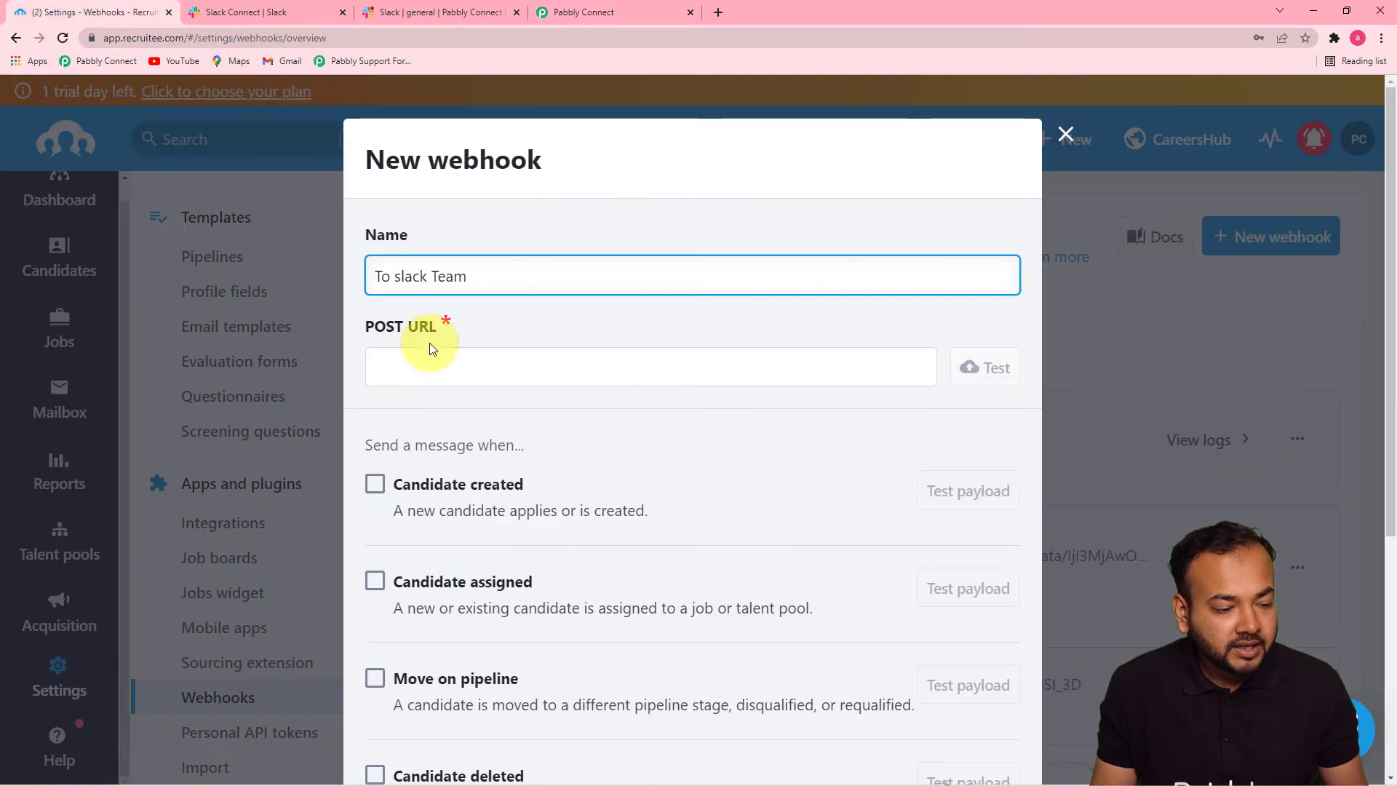
pyautogui.click(416, 366)
pyautogui.rightClick(426, 370)
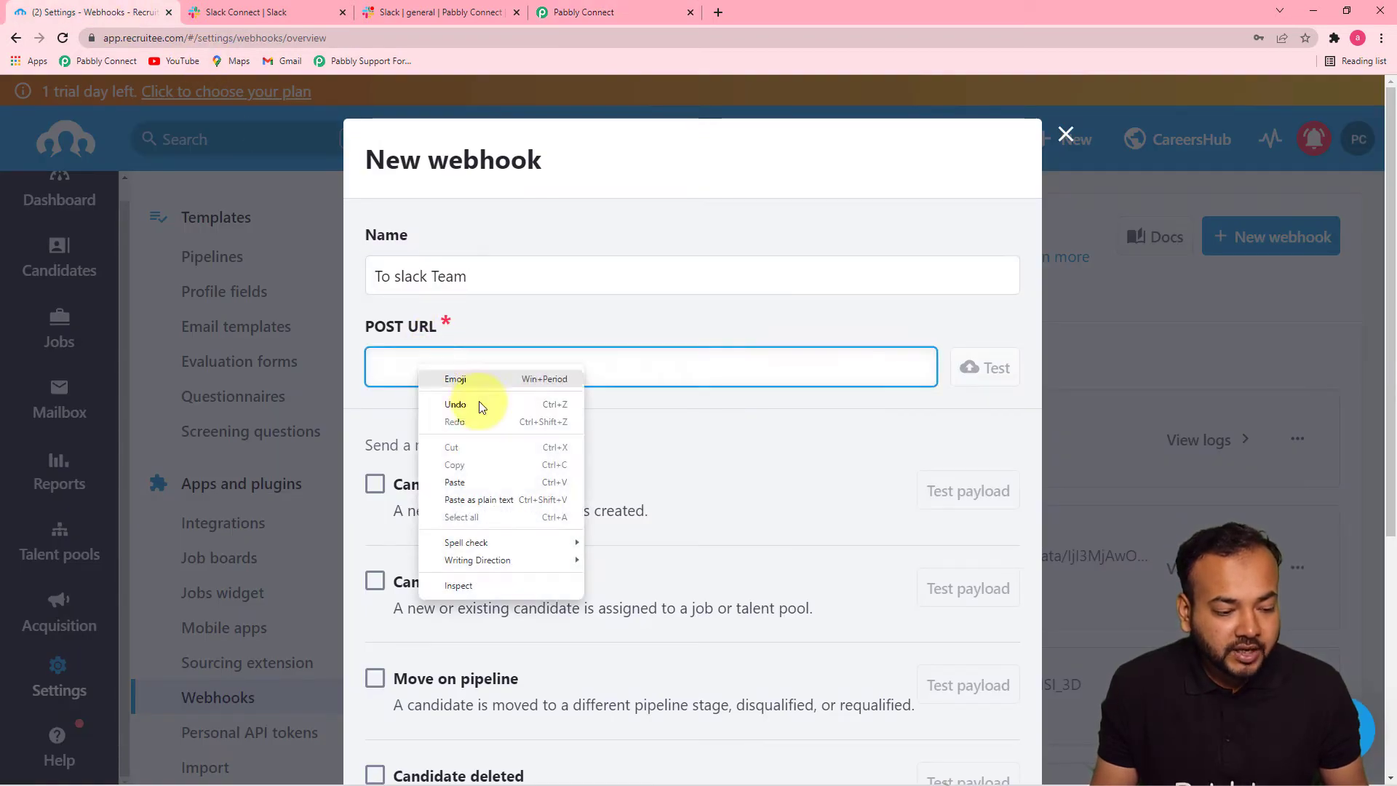
pyautogui.click(466, 482)
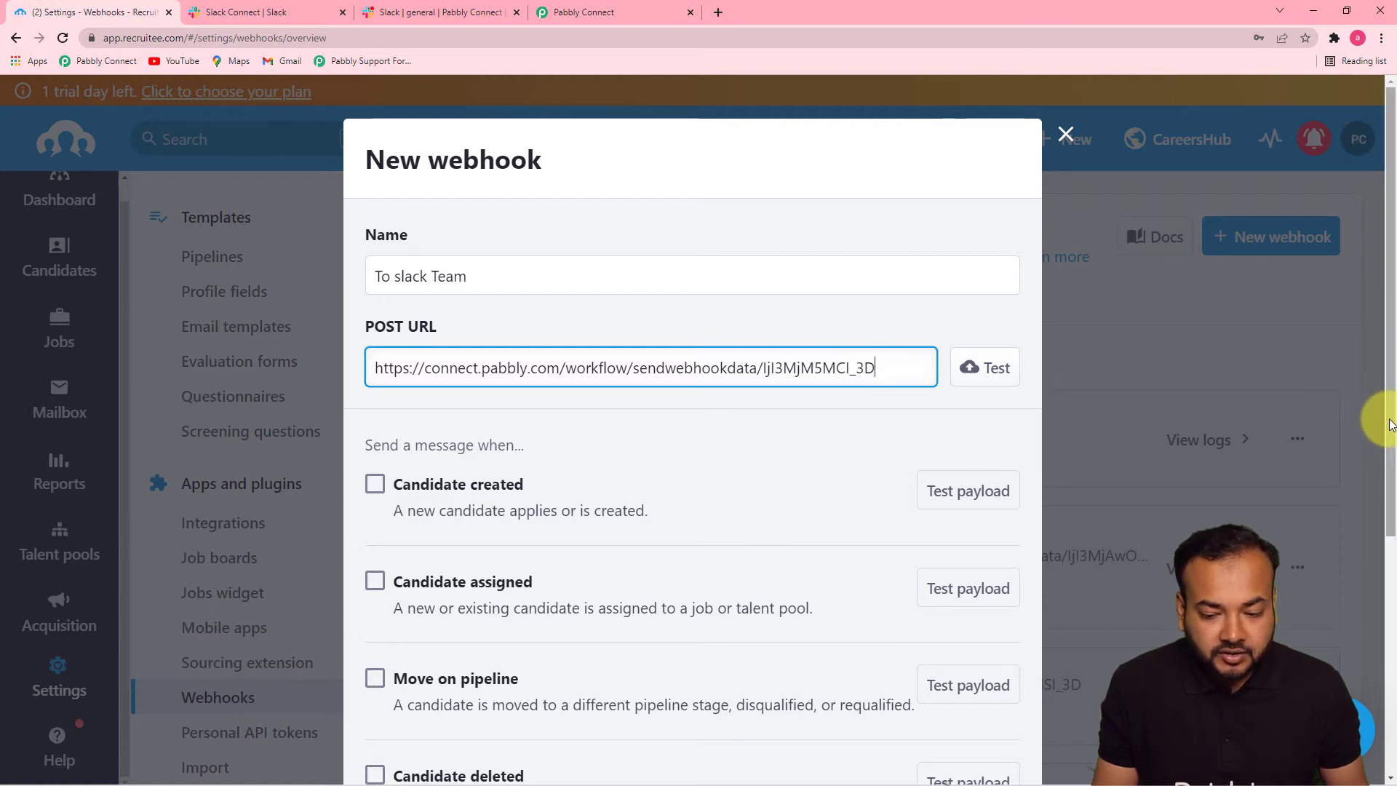
# Step: Enable the Job unpublished event for the new webhook, then verify and create it
pyautogui.moveTo(1387, 427); pyautogui.dragTo(1382, 604)
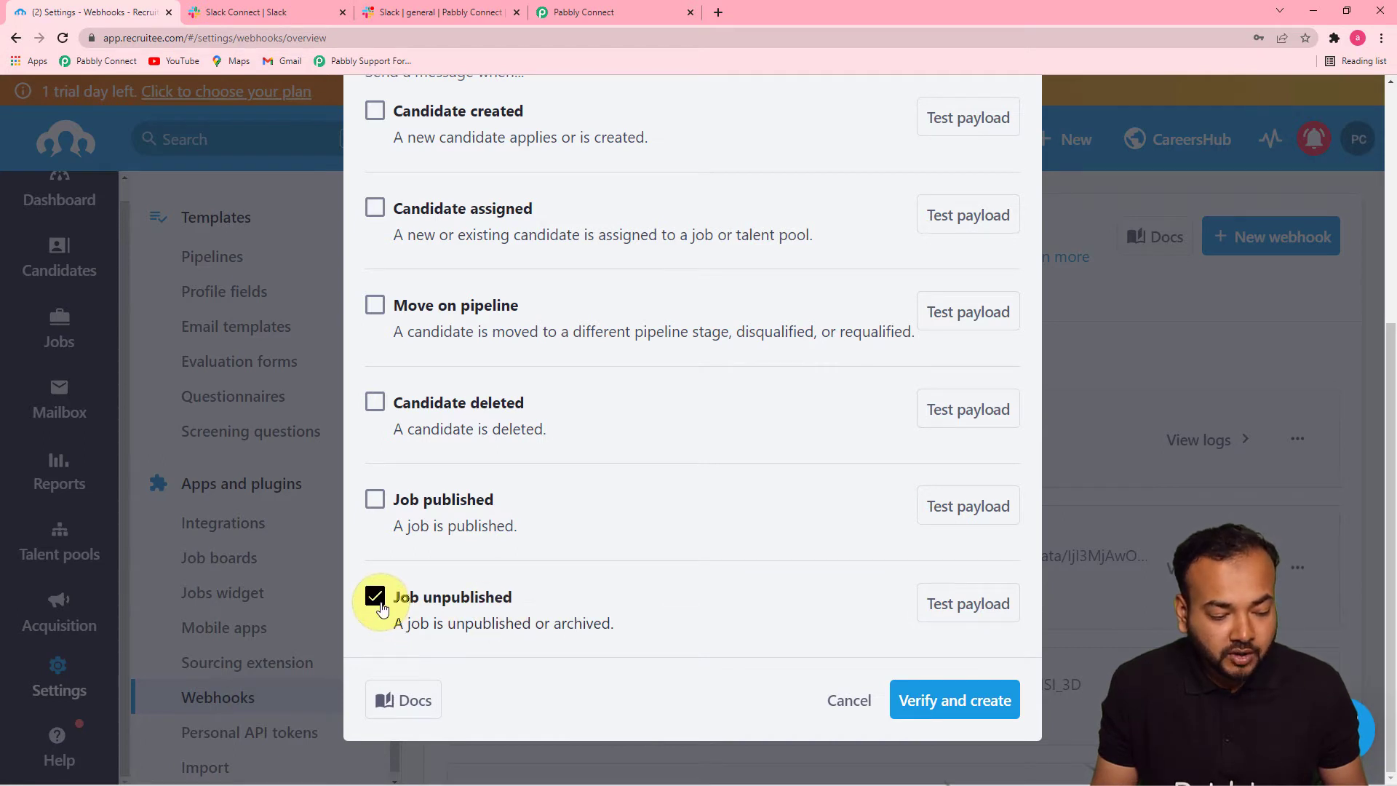
pyautogui.click(932, 703)
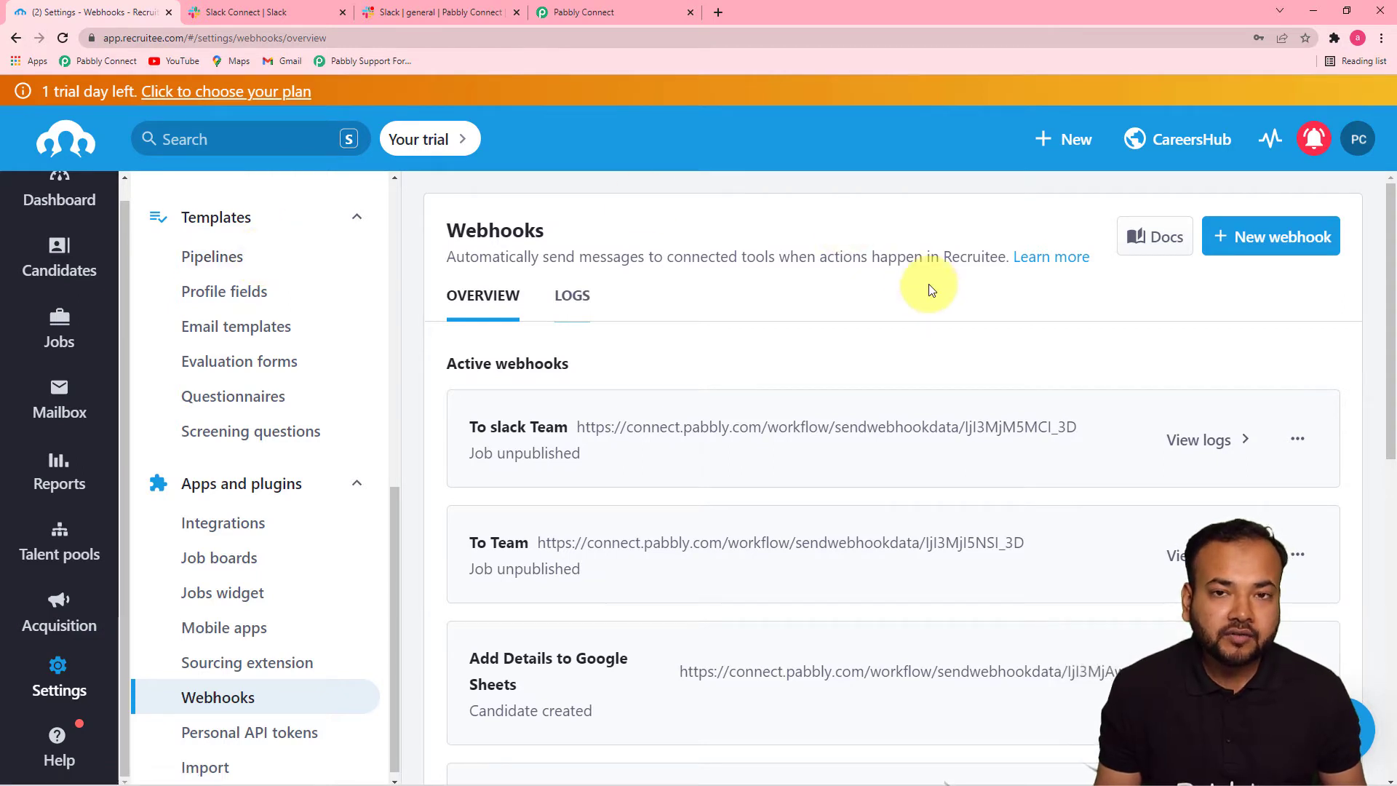
# Step: Switch back to Pabbly Connect and start recapturing the webhook response for the Recruitee trigger
pyautogui.click(593, 12)
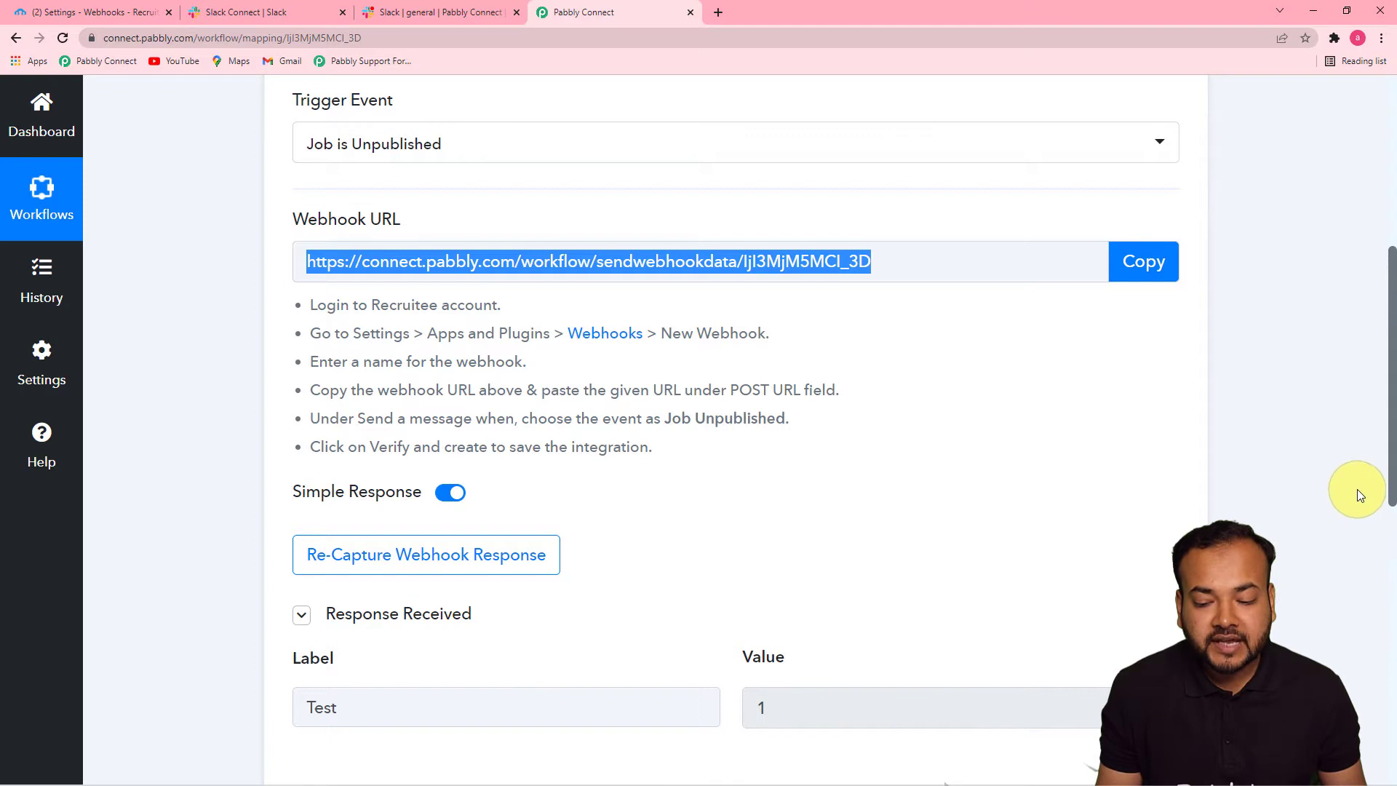
pyautogui.scroll(-3, 1390, 473)
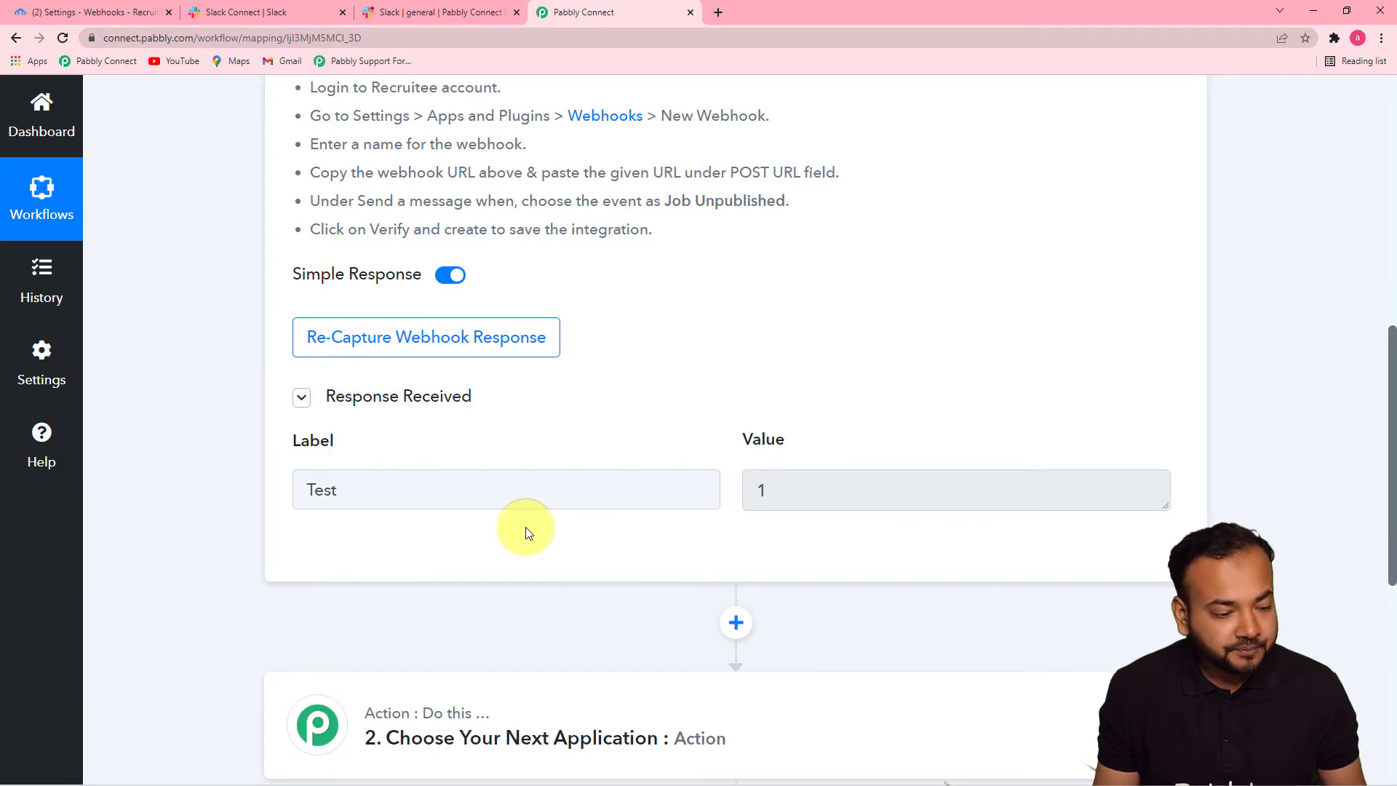
pyautogui.click(400, 336)
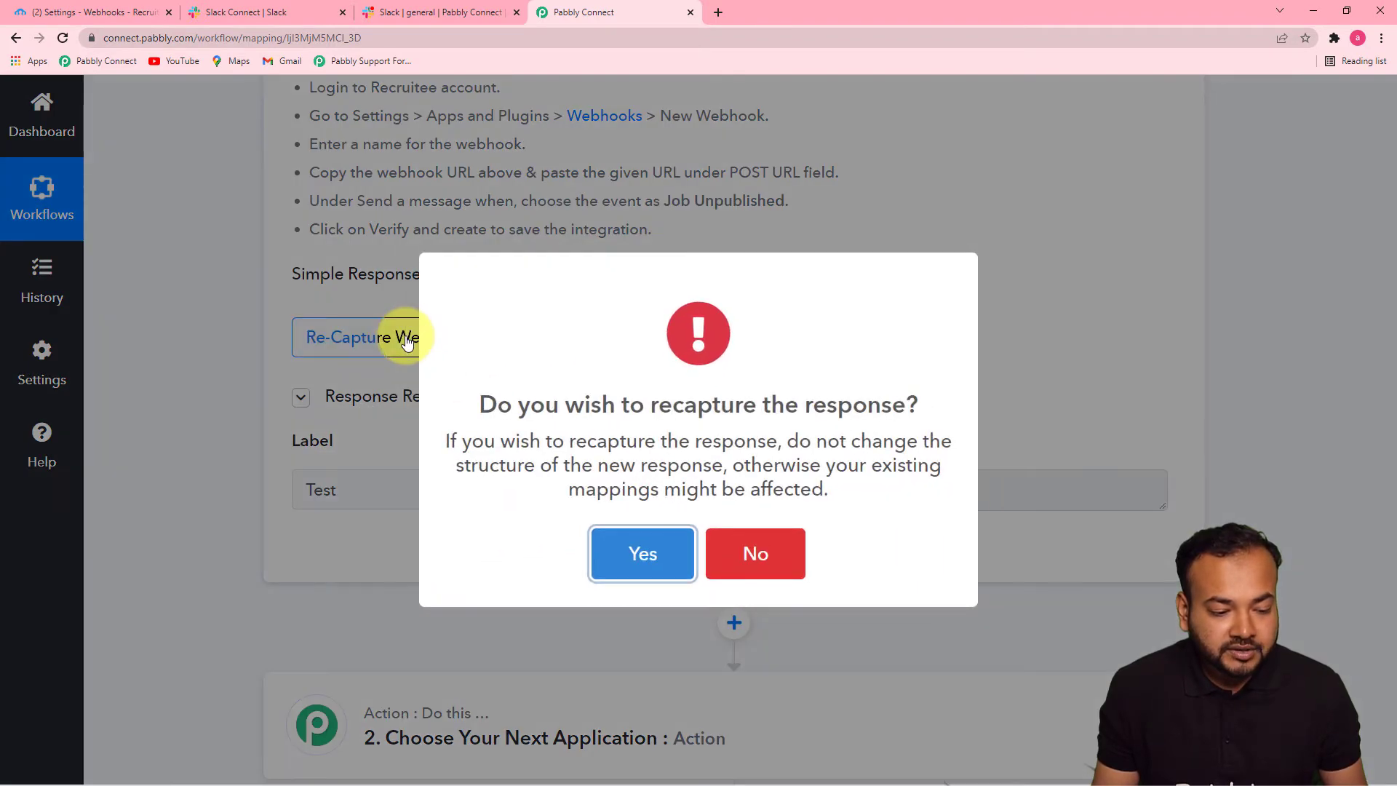
pyautogui.click(637, 556)
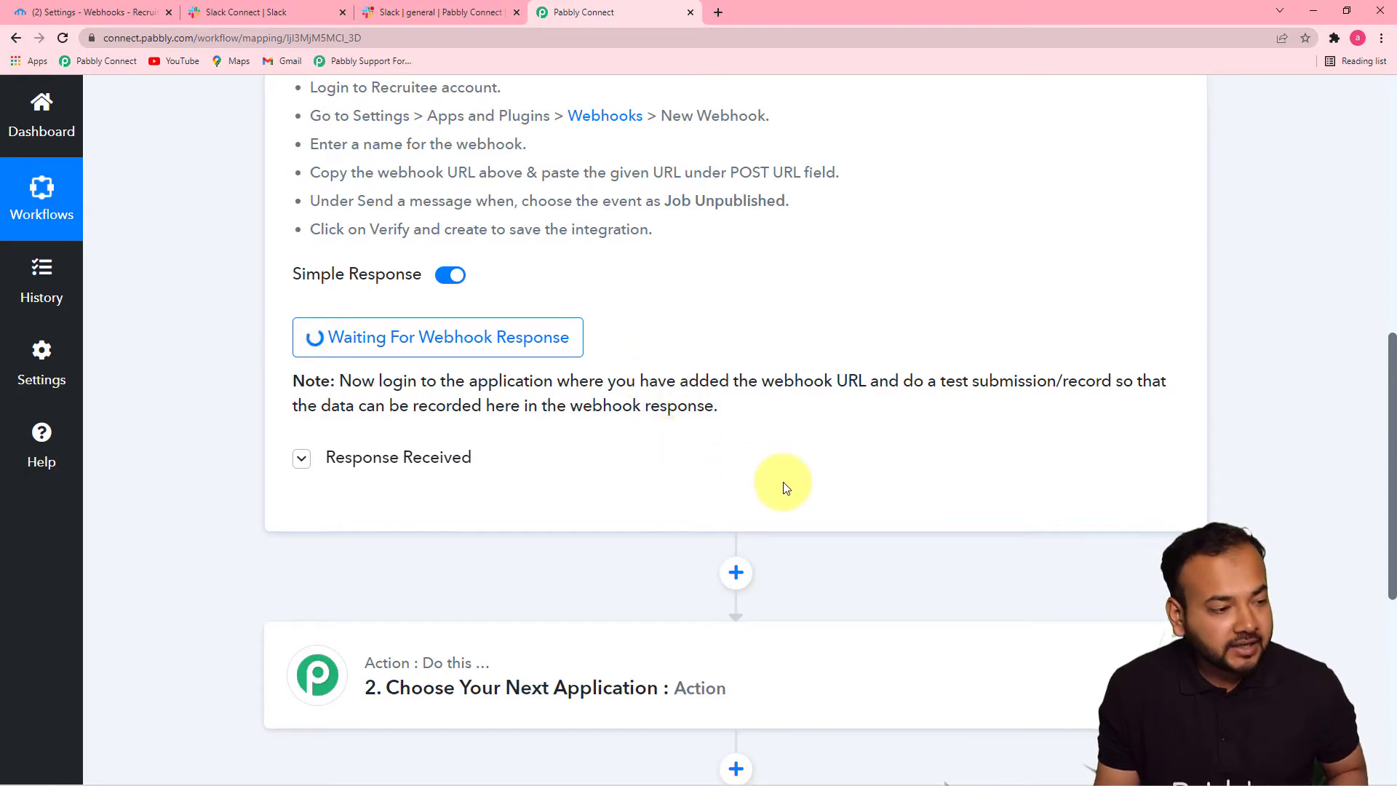
# Step: Switch to Recruitee and open the list of active jobs
pyautogui.click(64, 18)
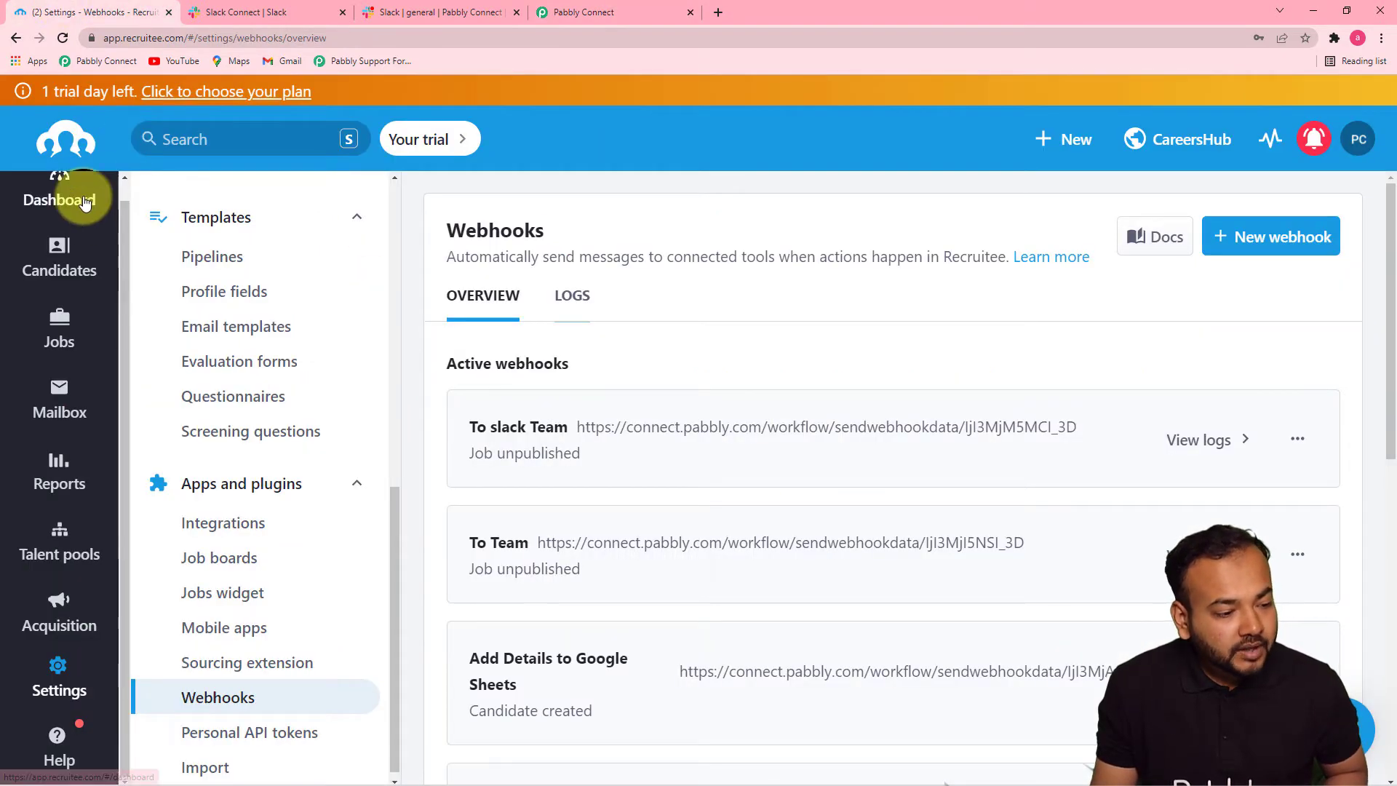
pyautogui.click(57, 342)
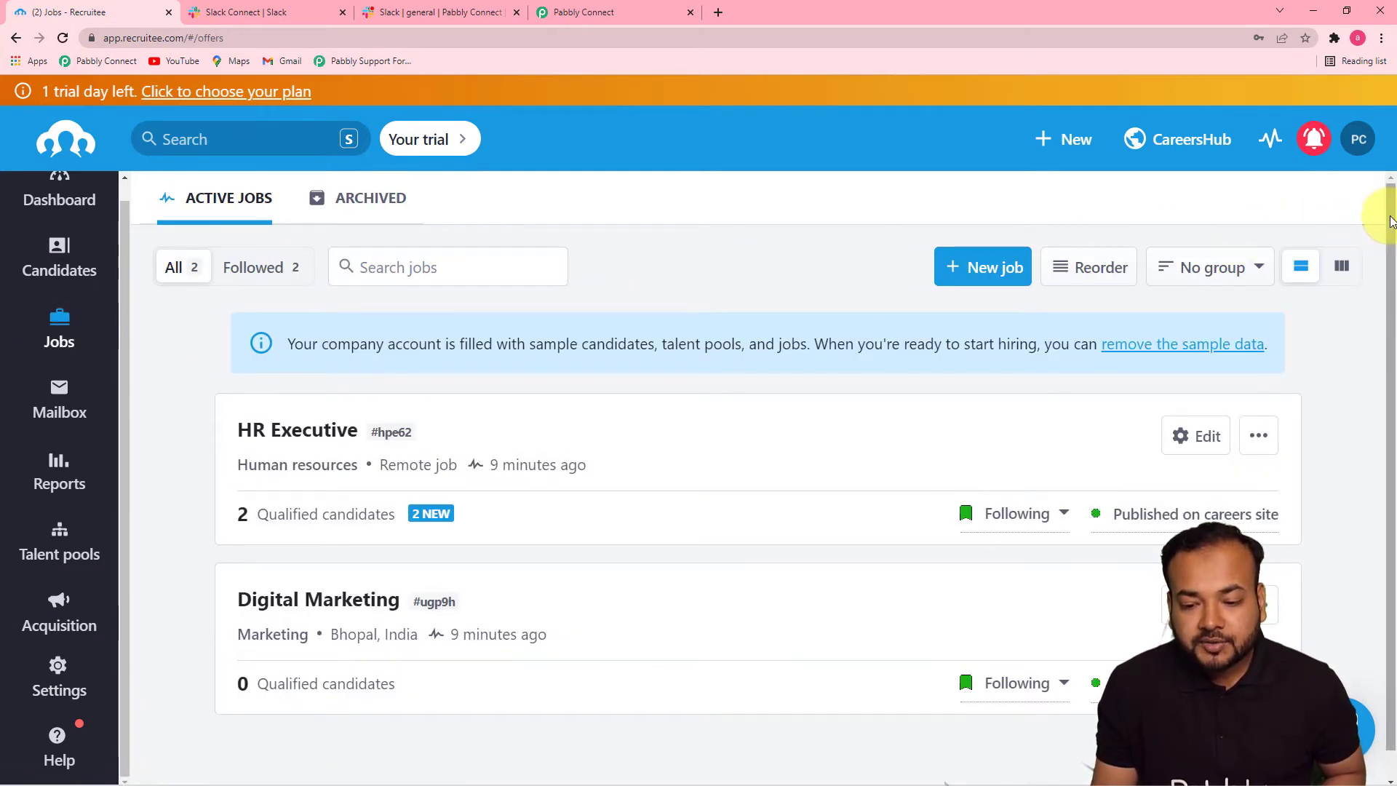
pyautogui.scroll(-1, 1373, 218)
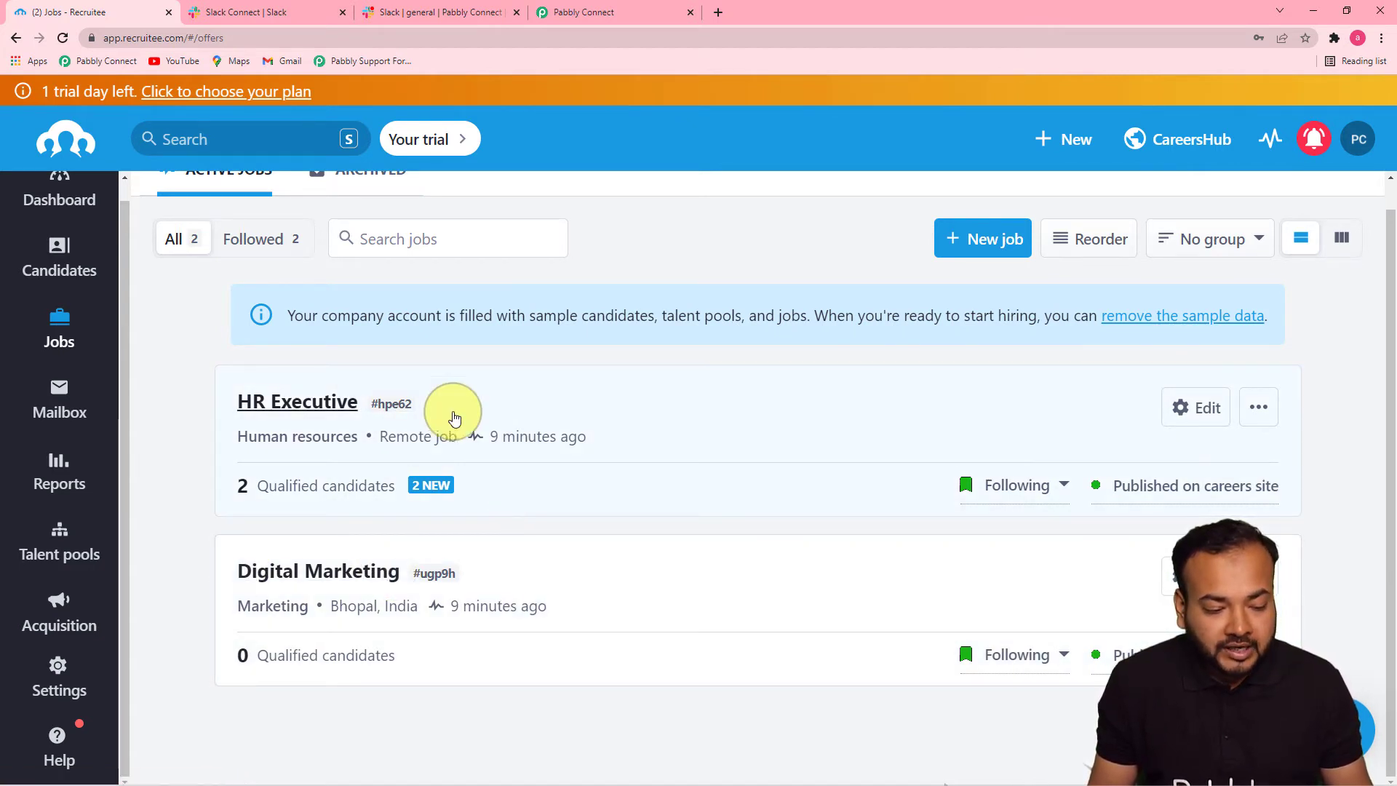
# Step: Set the HR Executive job's status to Close for new candidates and confirm the change
pyautogui.click(1160, 486)
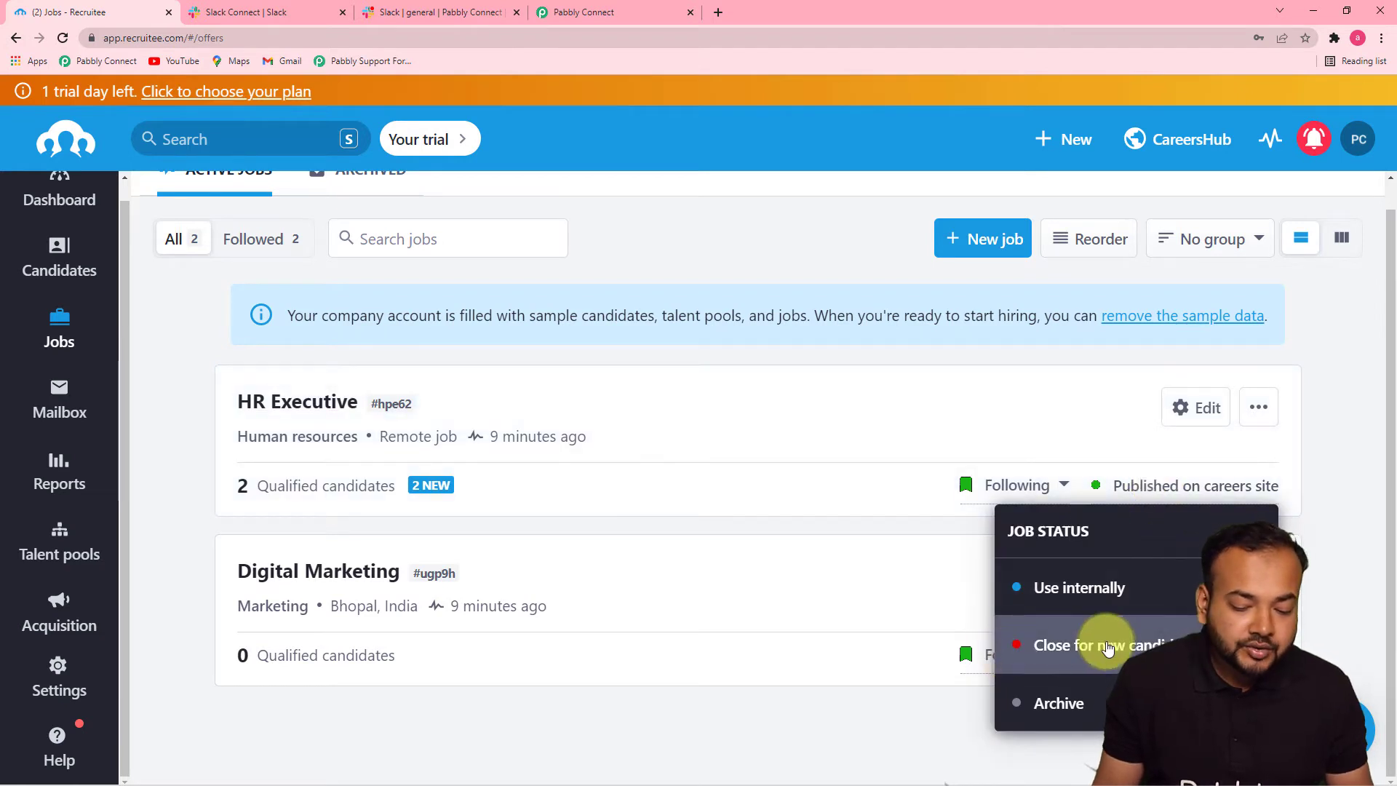
pyautogui.click(1059, 648)
pyautogui.click(858, 371)
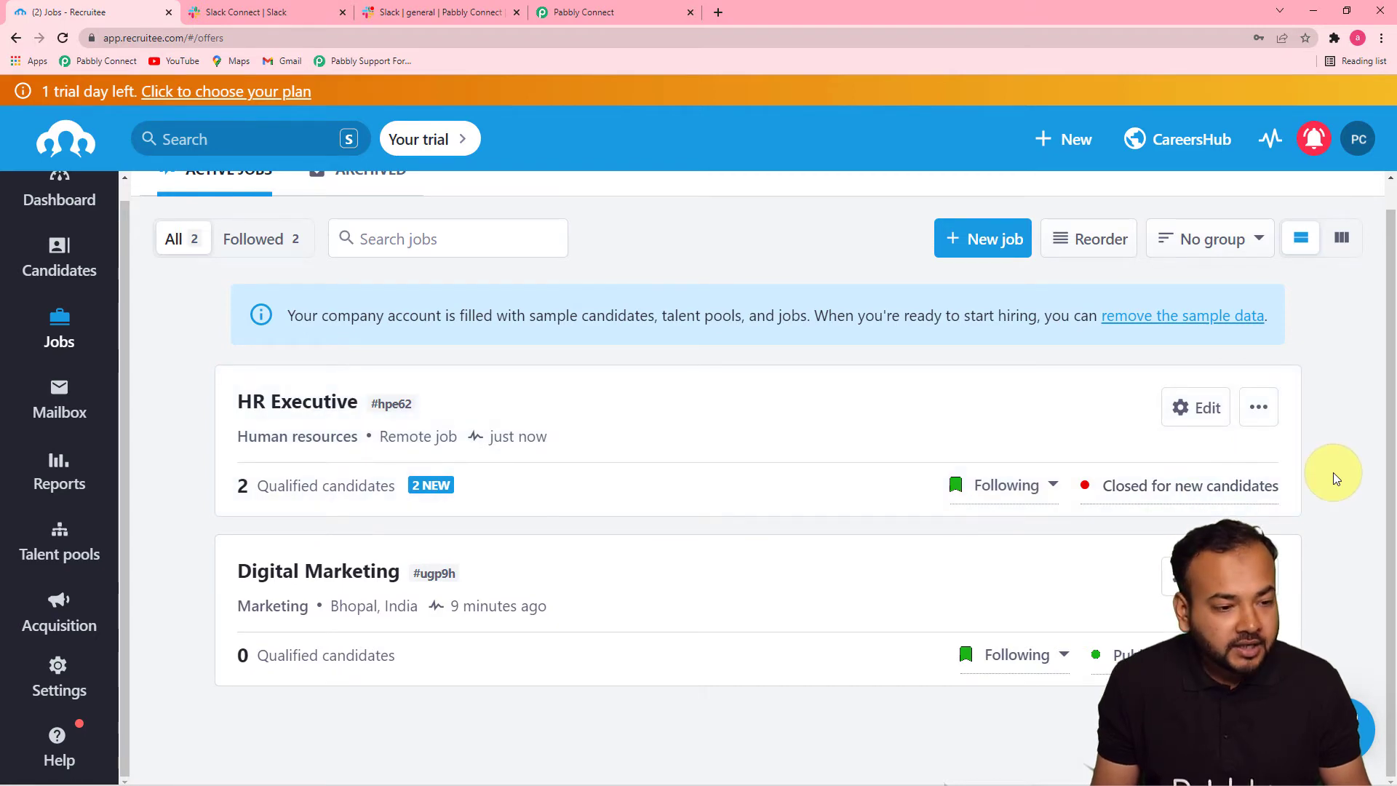
# Step: Switch to Pabbly Connect and review the captured Recruitee webhook response, checking the Slack general channel as well
pyautogui.click(639, 12)
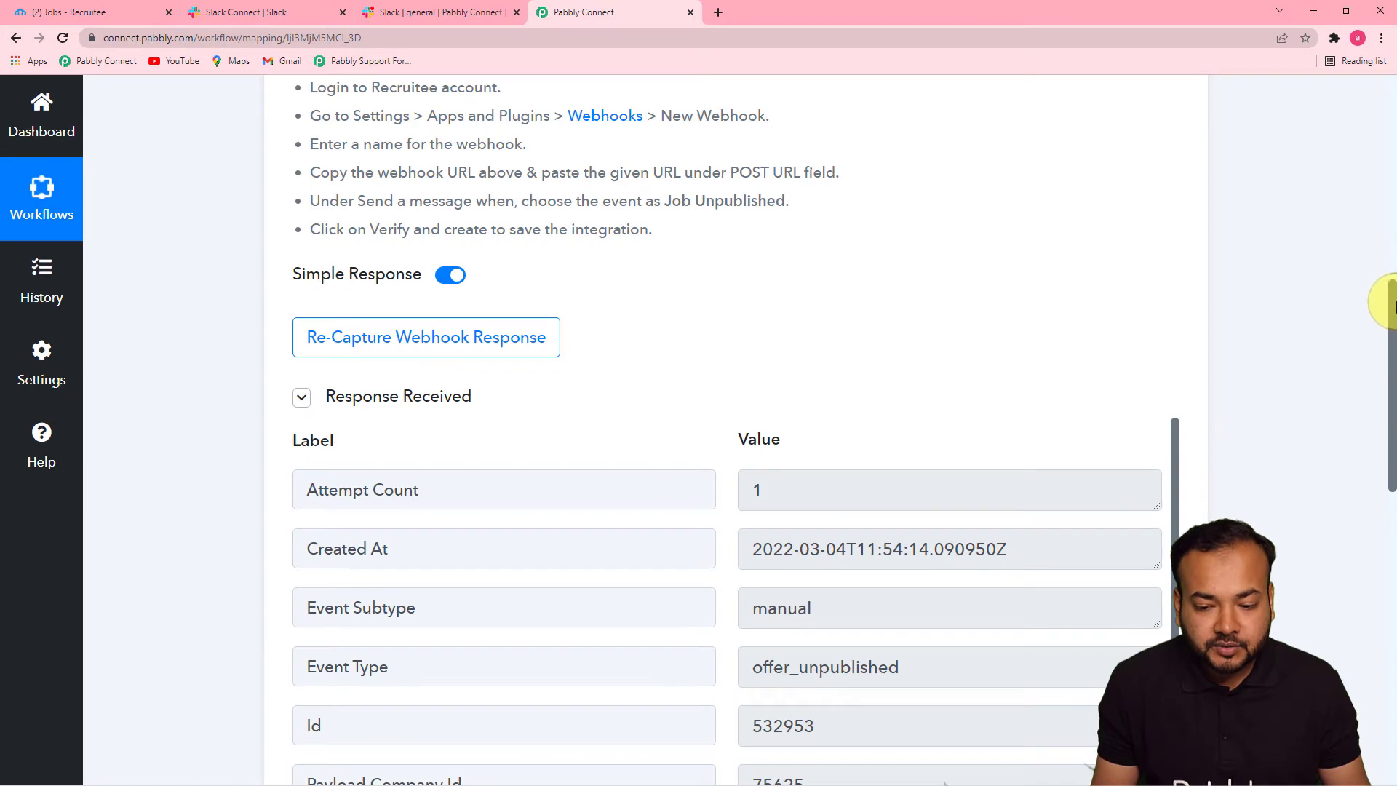
pyautogui.moveTo(1391, 302); pyautogui.dragTo(1387, 418)
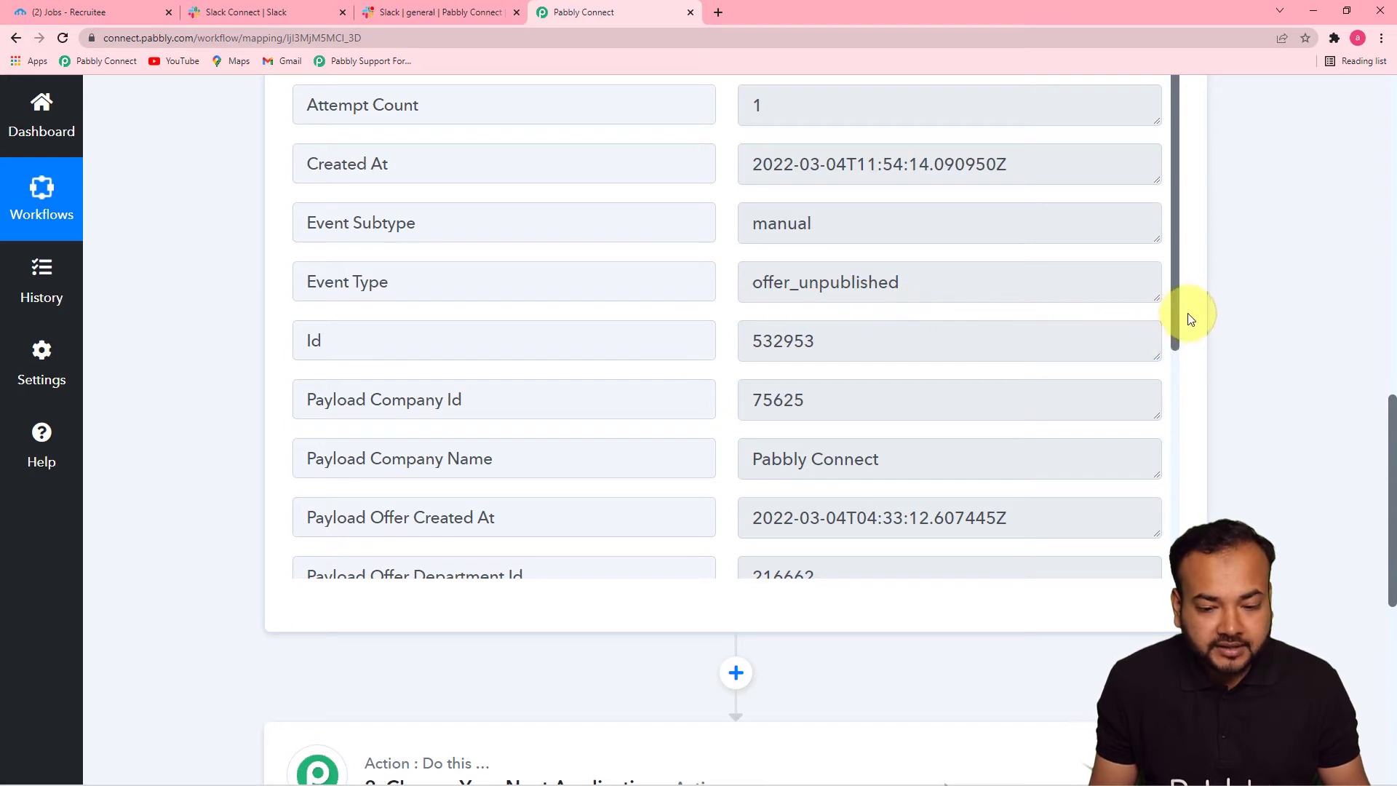
pyautogui.moveTo(1177, 290); pyautogui.dragTo(1175, 477)
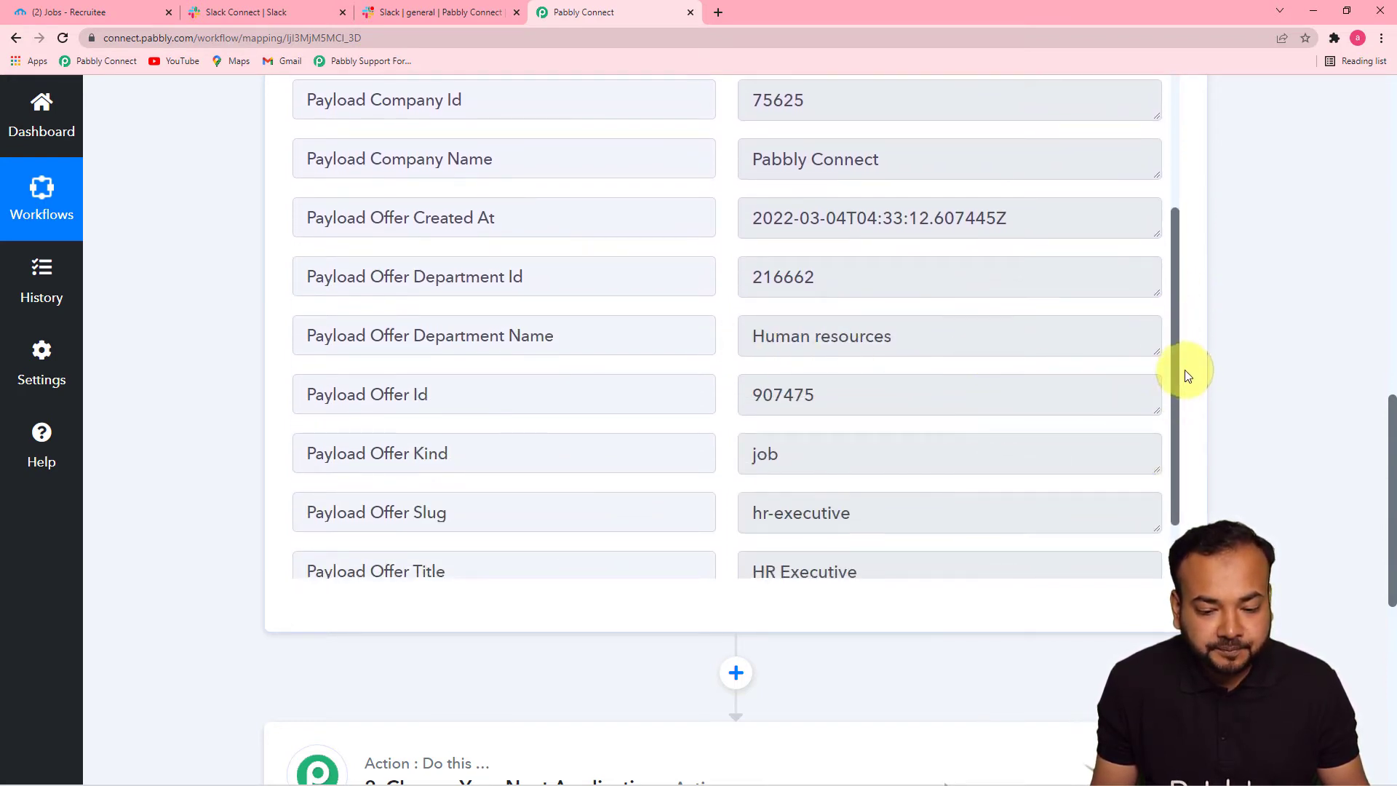
pyautogui.moveTo(1173, 374); pyautogui.dragTo(1178, 467)
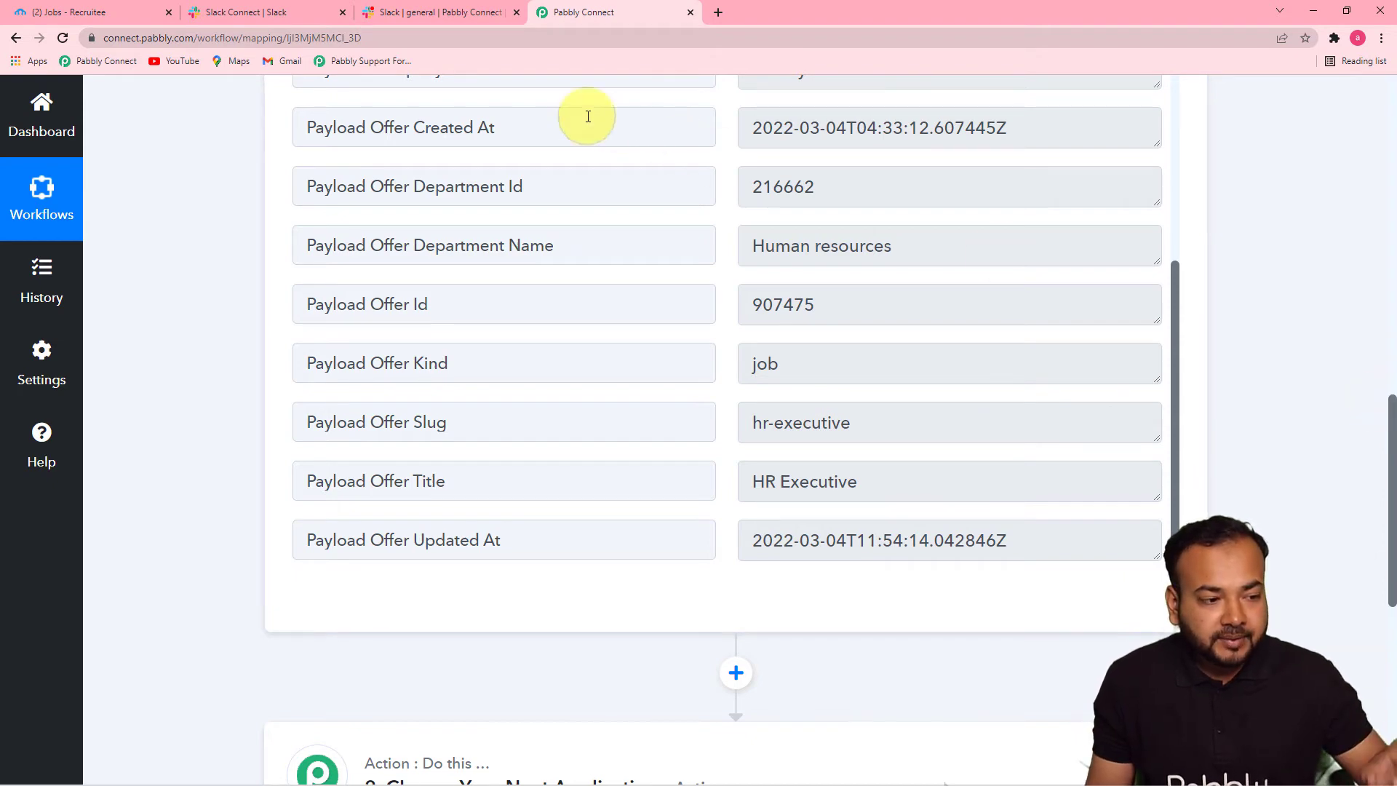
pyautogui.click(368, 15)
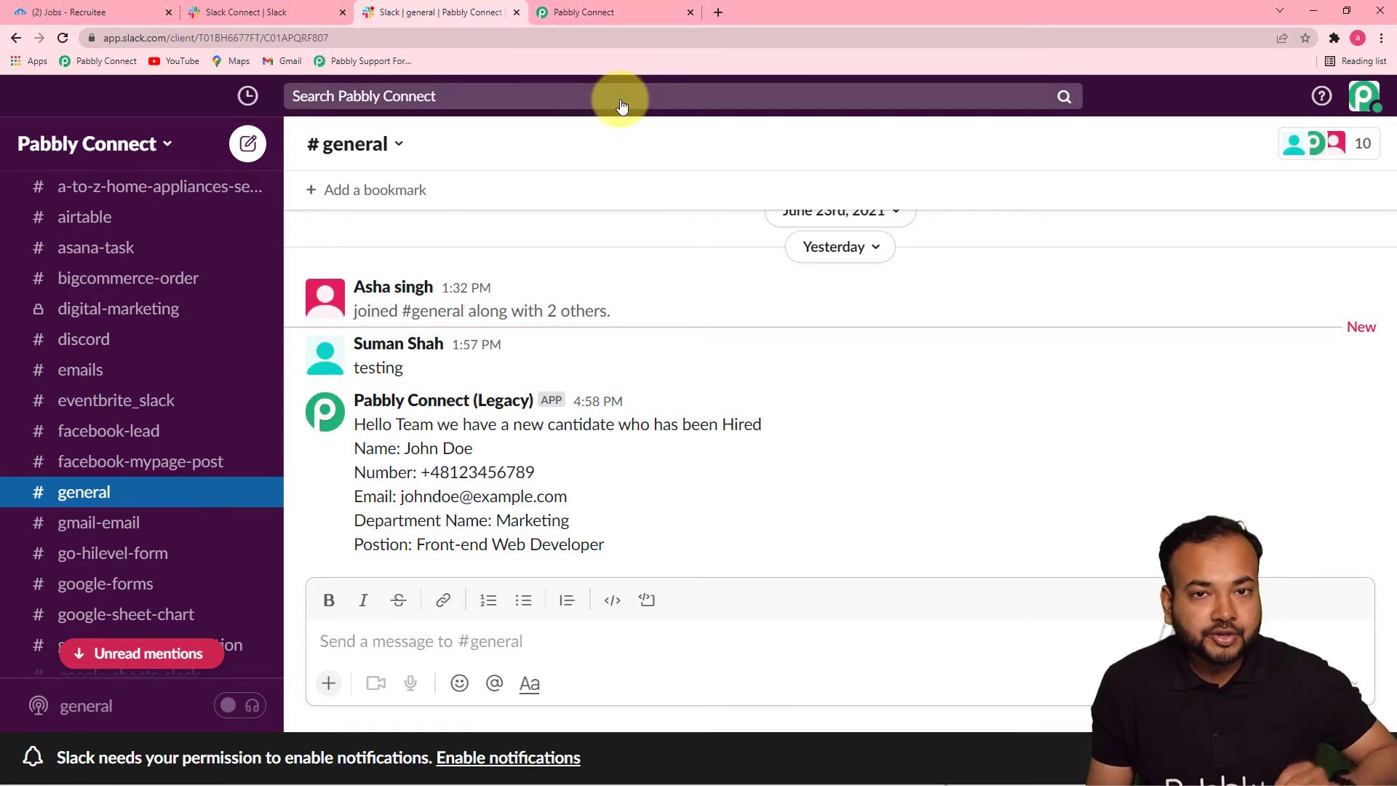
pyautogui.click(570, 19)
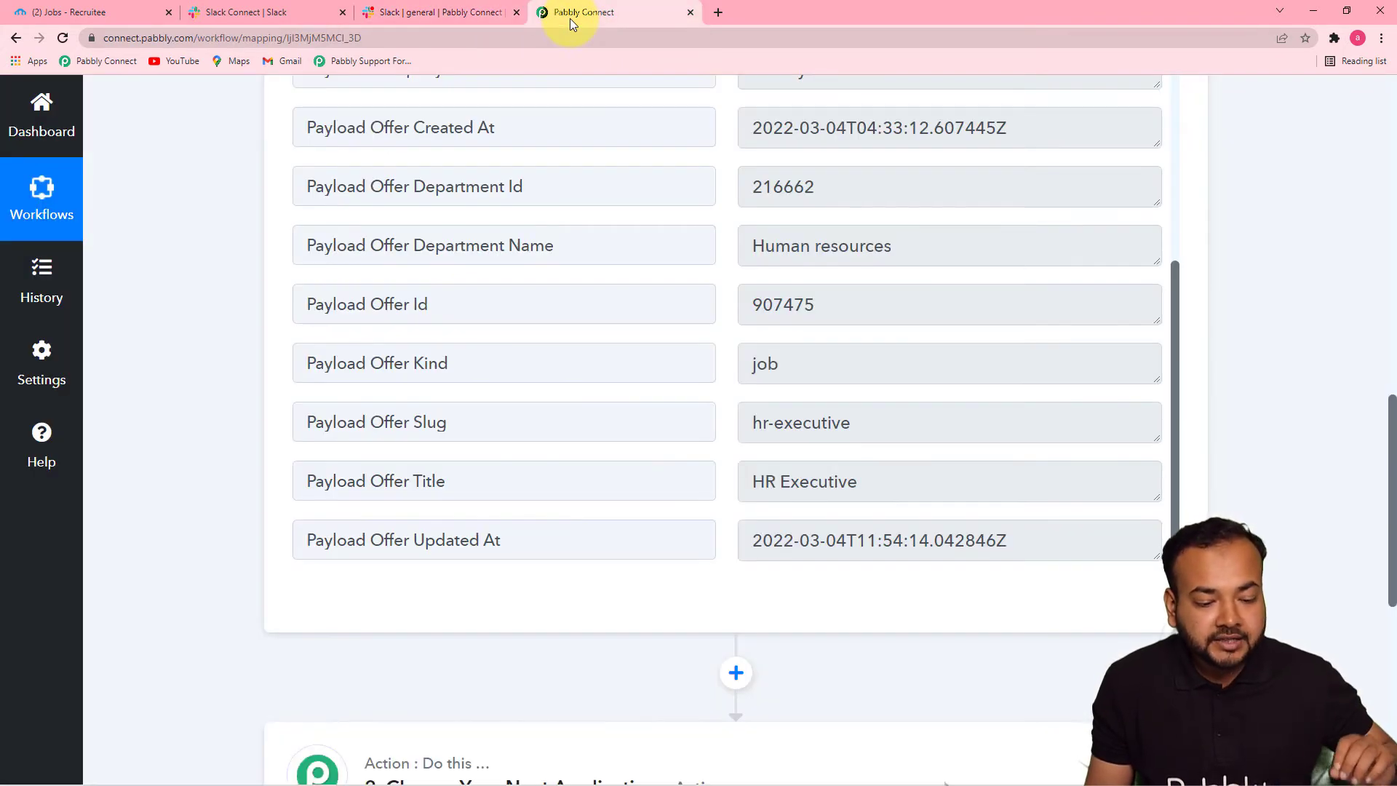
# Step: Set the workflow's action step to the Slack app with the Send Channel Message event
pyautogui.moveTo(1393, 407); pyautogui.dragTo(1386, 542)
pyautogui.click(515, 351)
pyautogui.moveTo(1387, 517); pyautogui.dragTo(1391, 590)
pyautogui.click(501, 262)
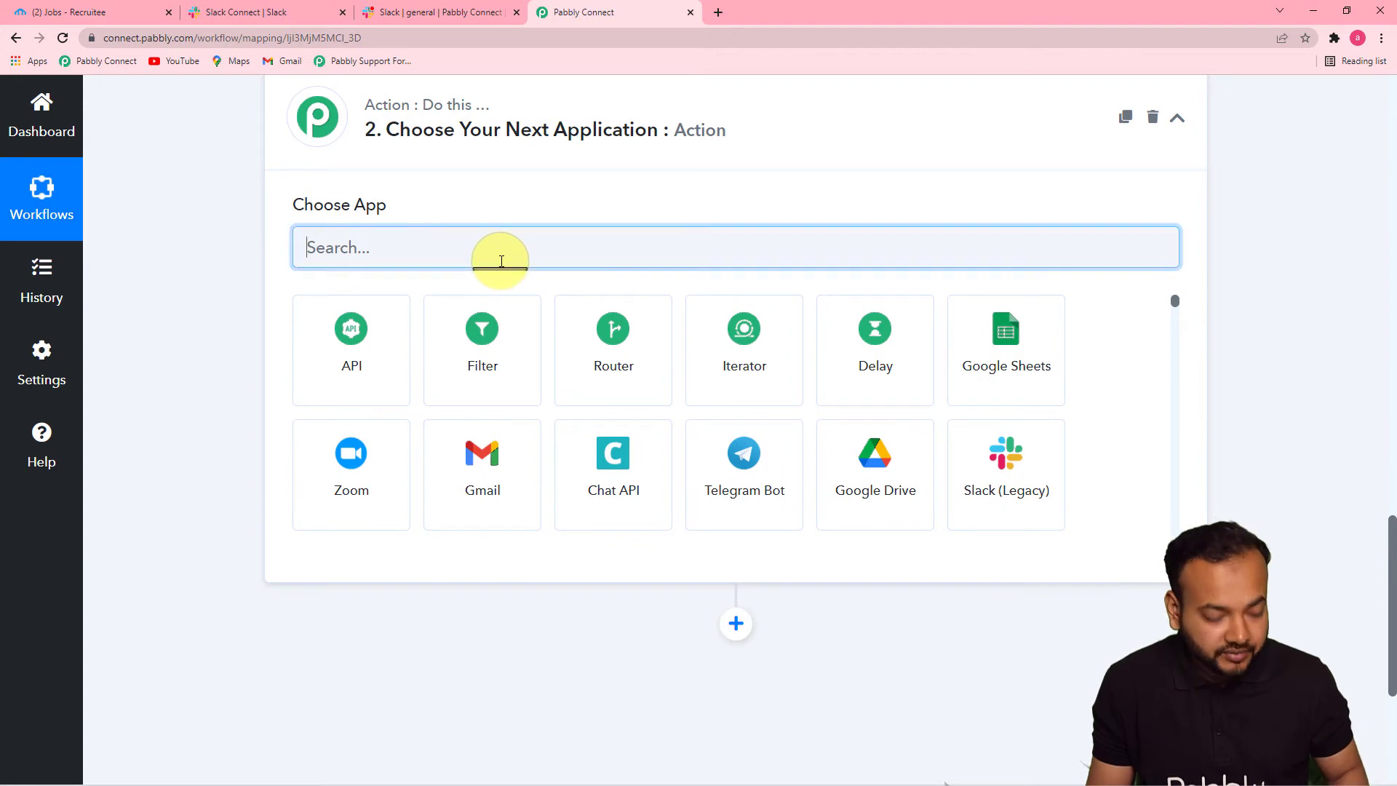
pyautogui.write('slack')
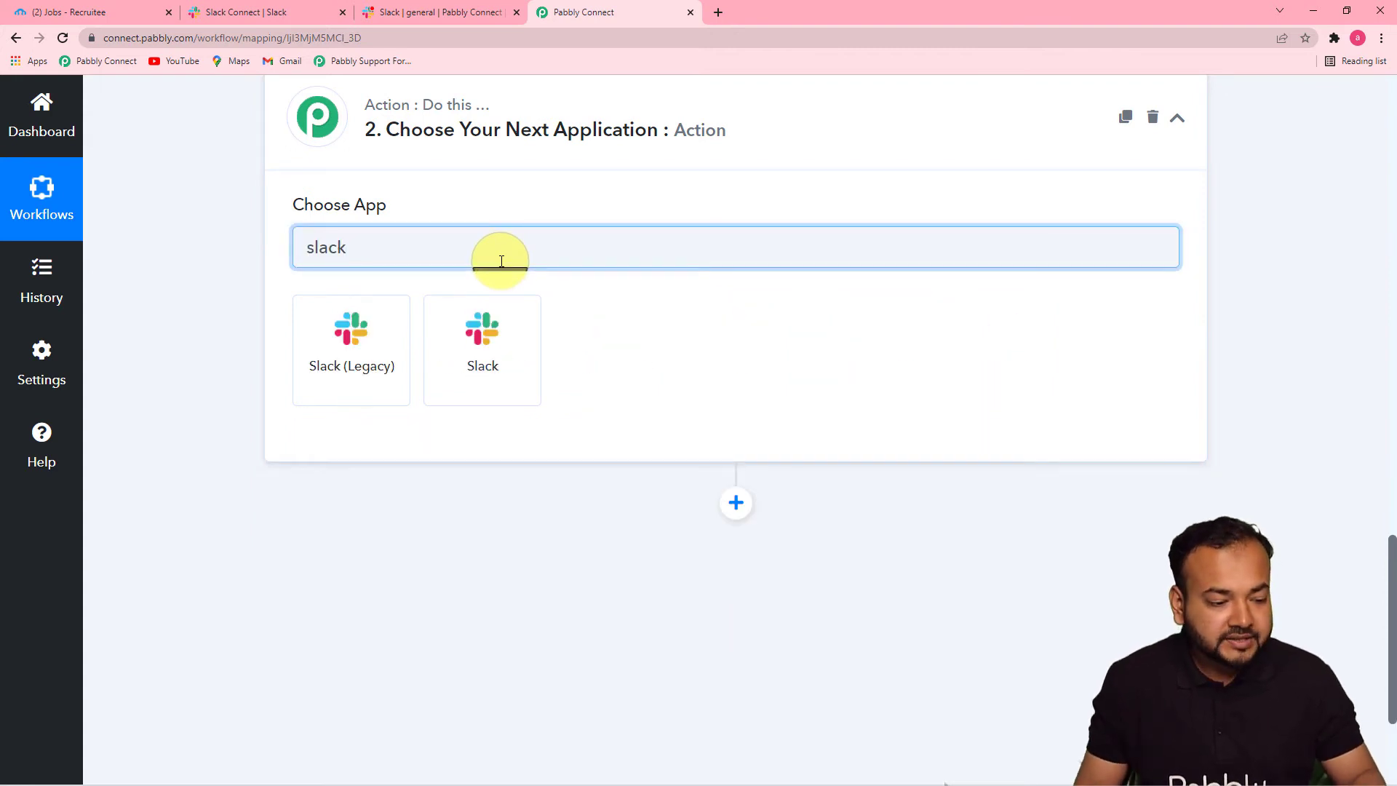
pyautogui.click(474, 375)
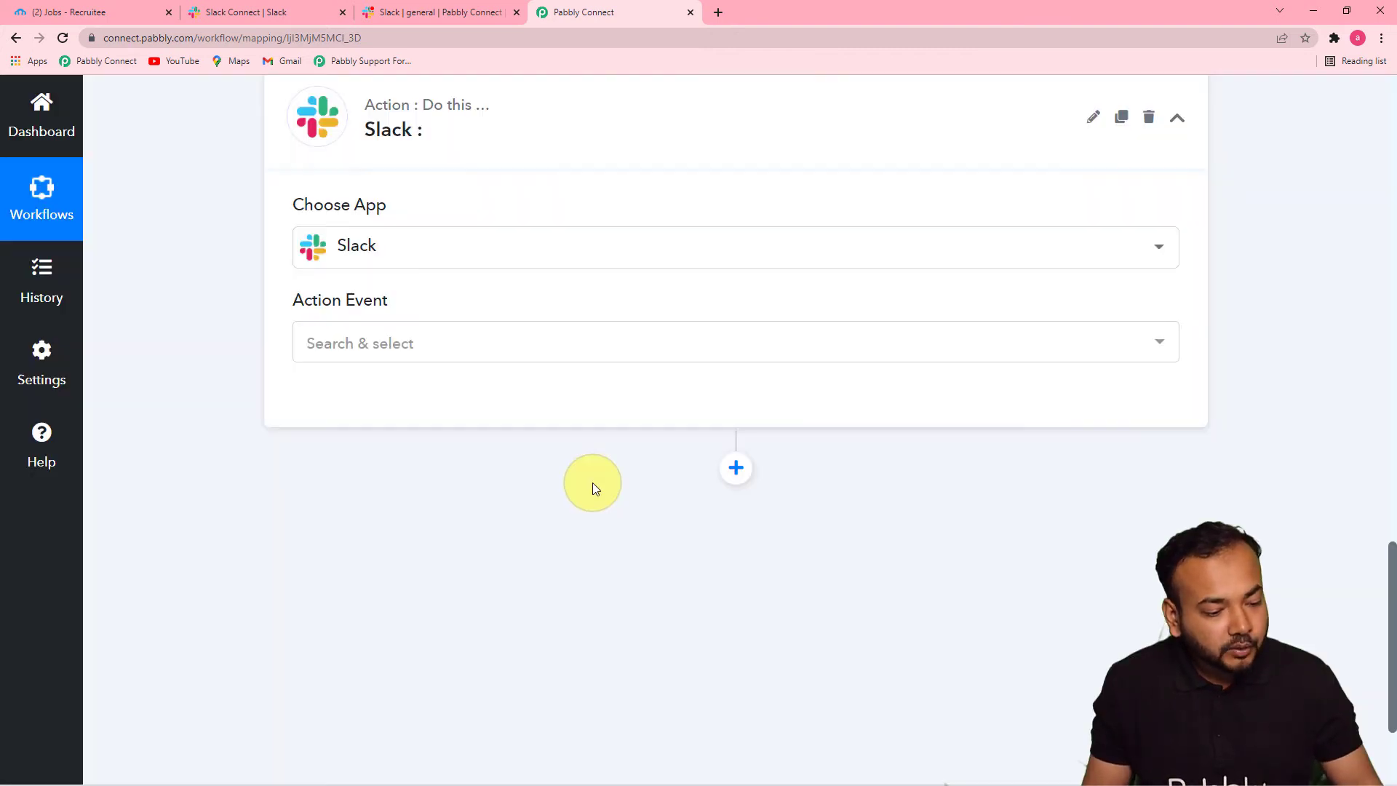
pyautogui.click(422, 351)
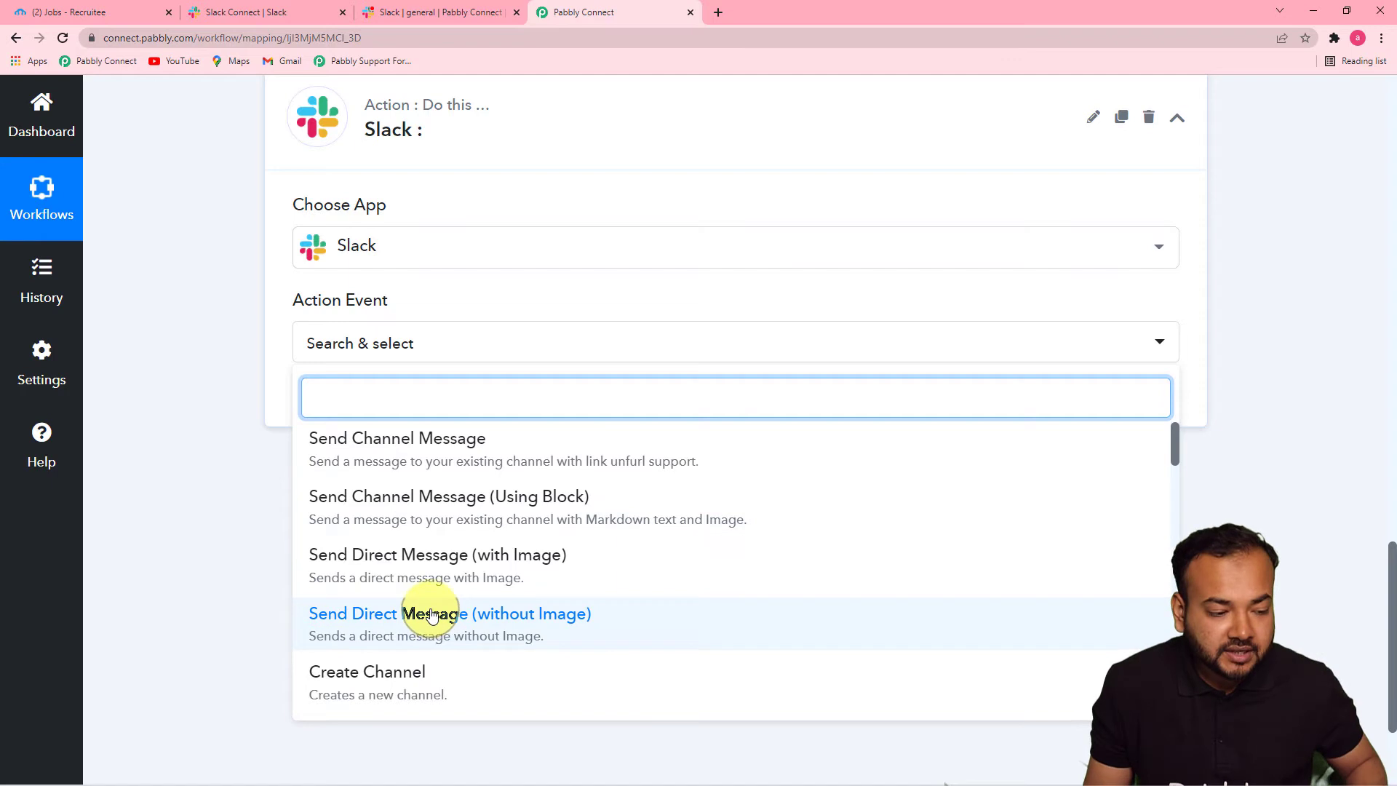
pyautogui.click(469, 441)
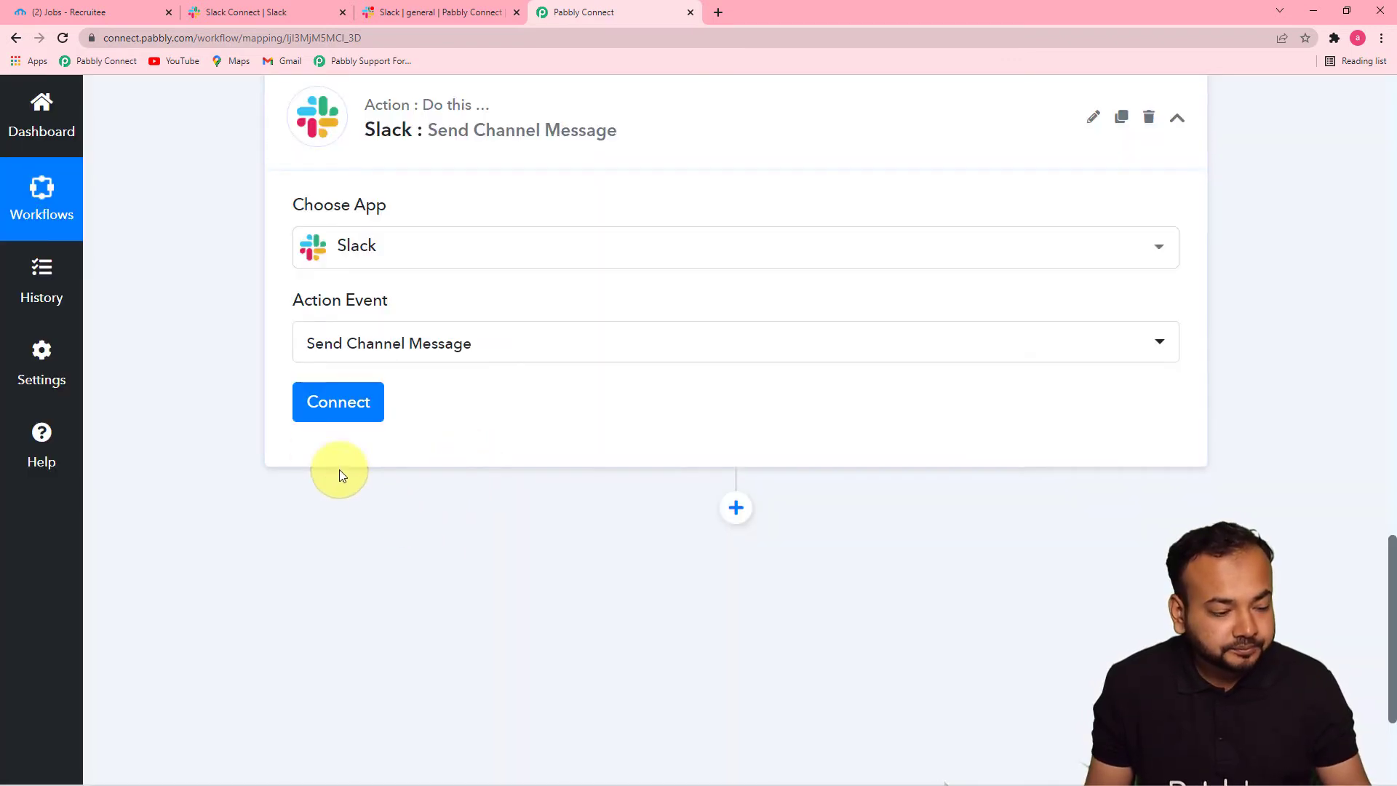
# Step: Start a new Slack connection for the action step and set its token type to user
pyautogui.click(339, 409)
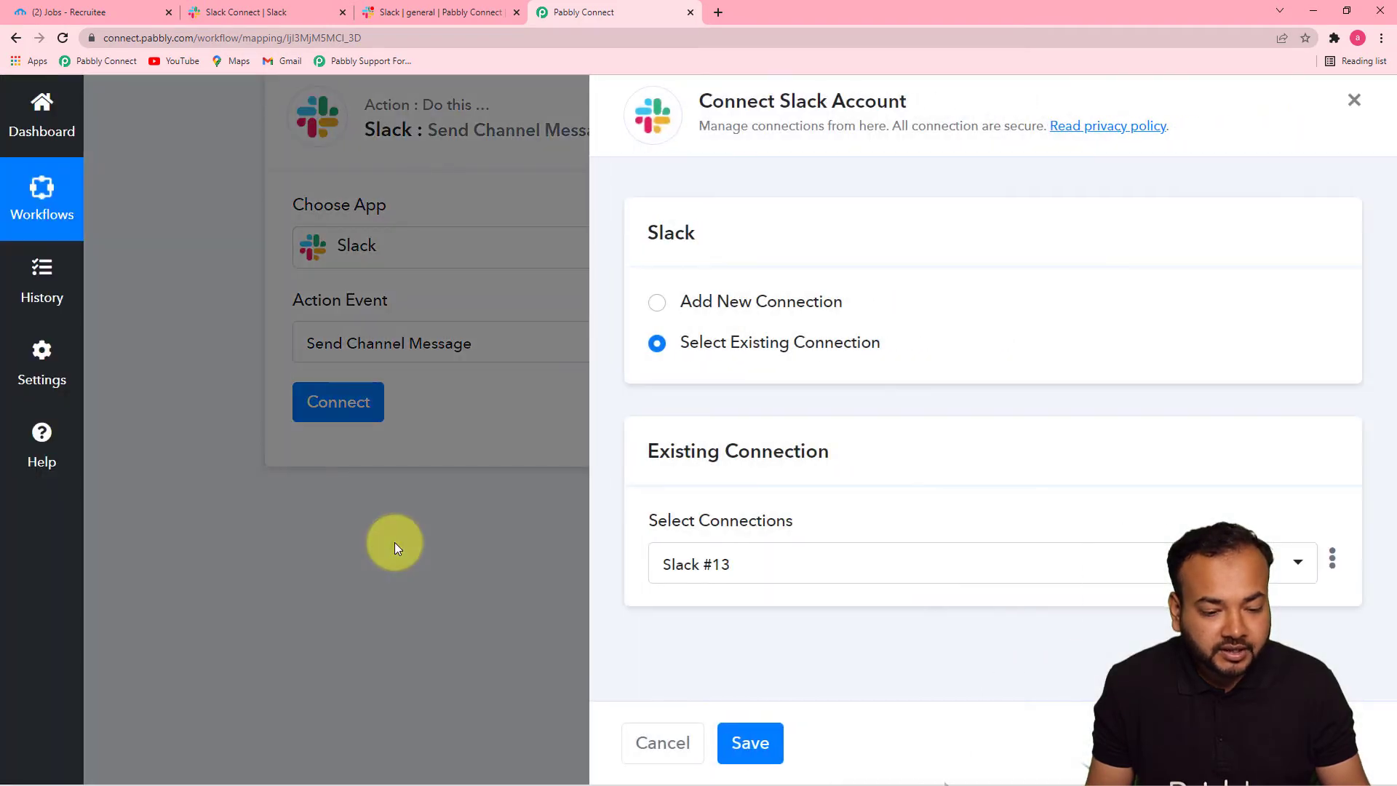
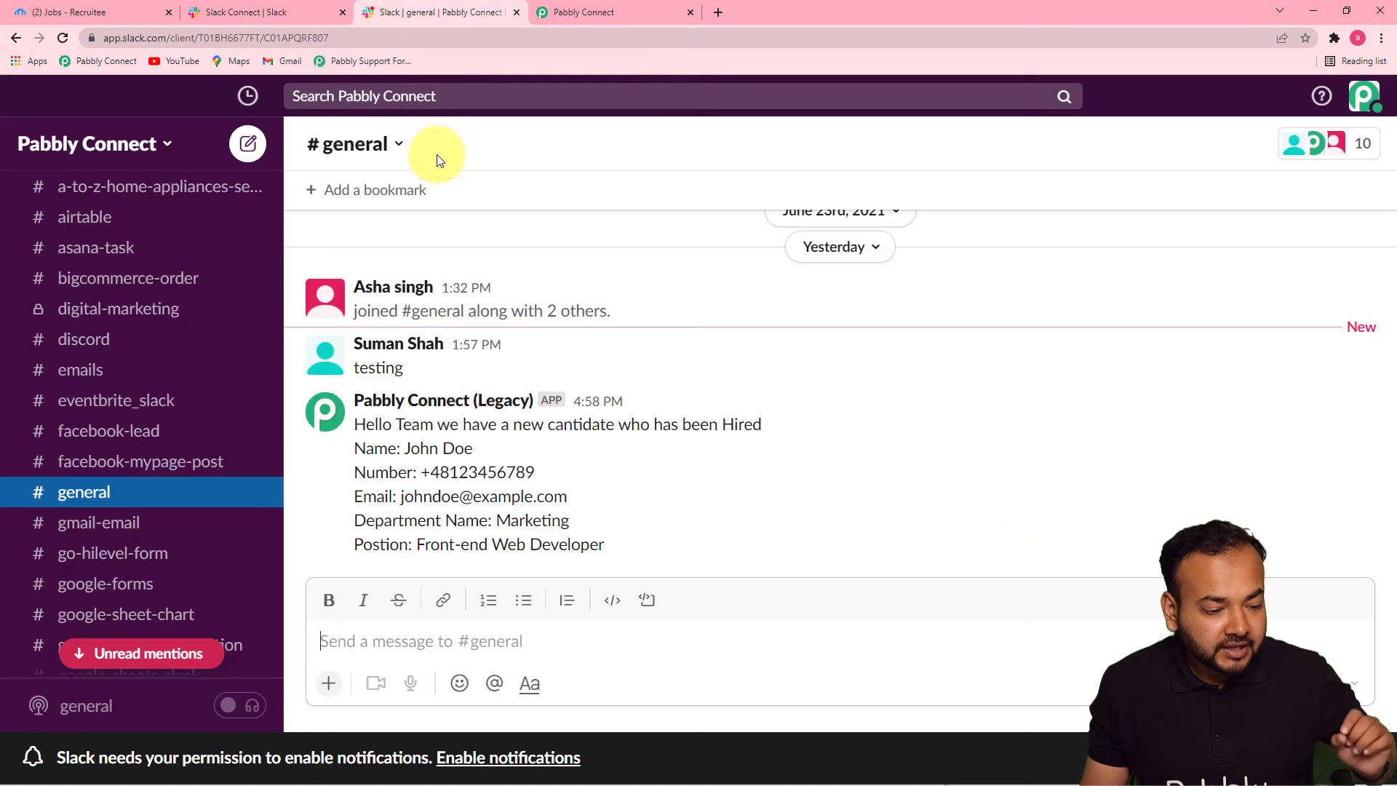
pyautogui.click(592, 16)
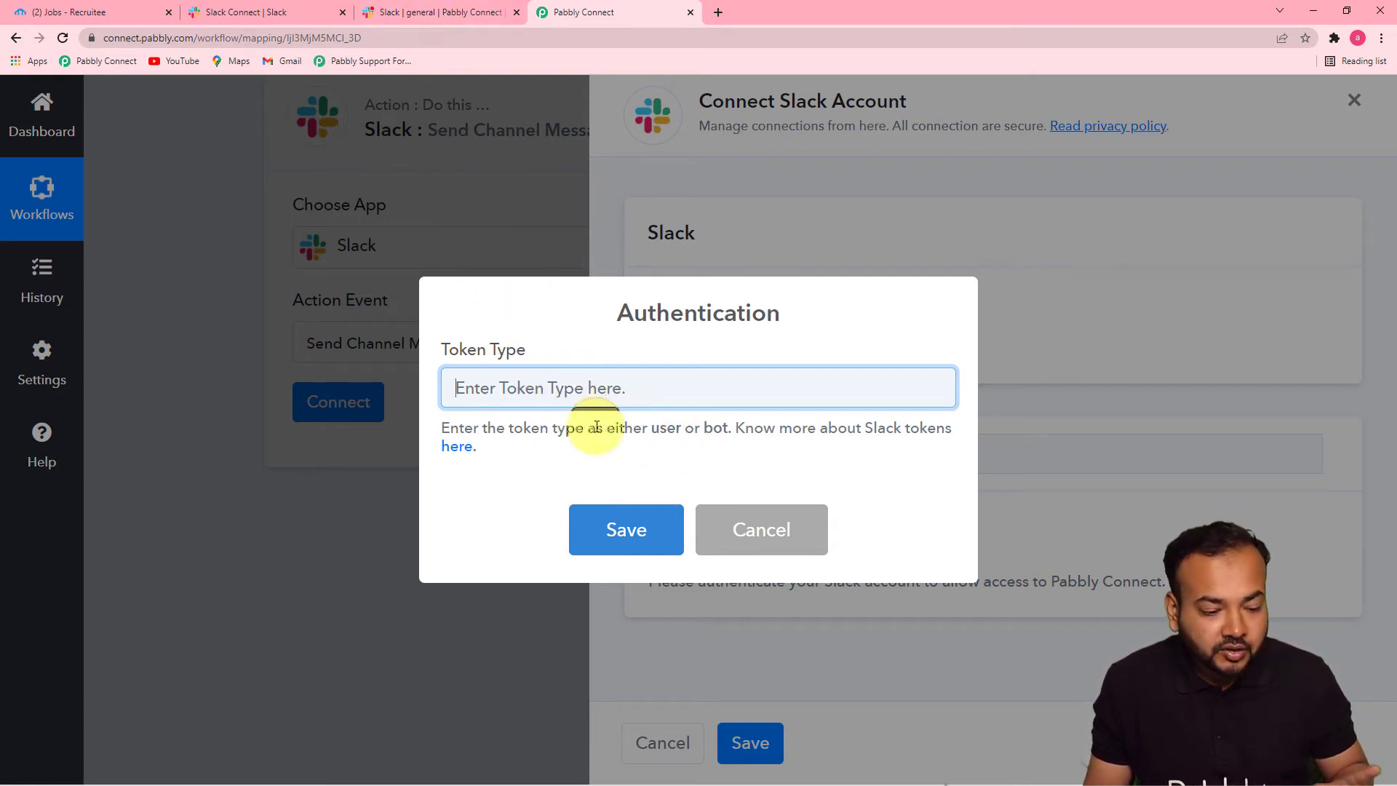
pyautogui.click(655, 433)
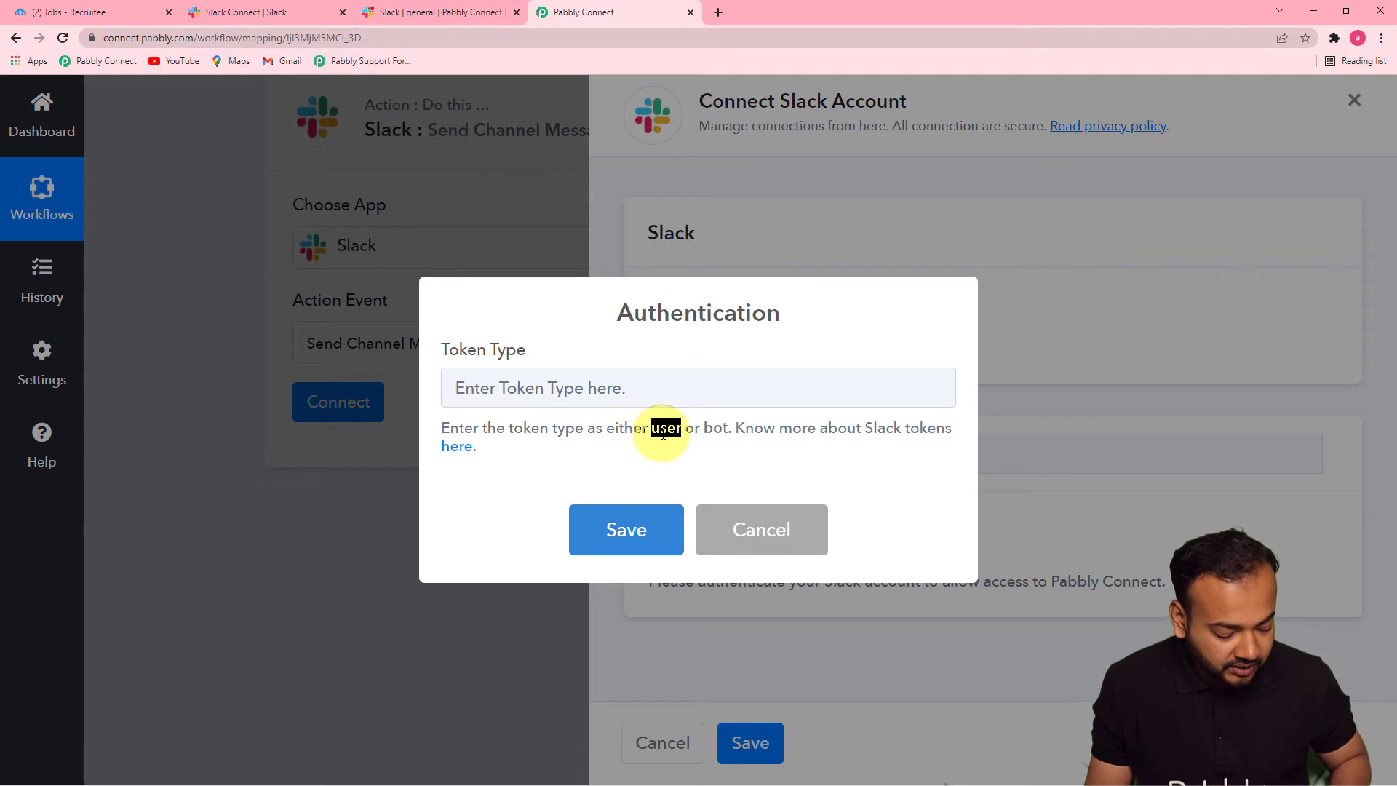
pyautogui.click(612, 379)
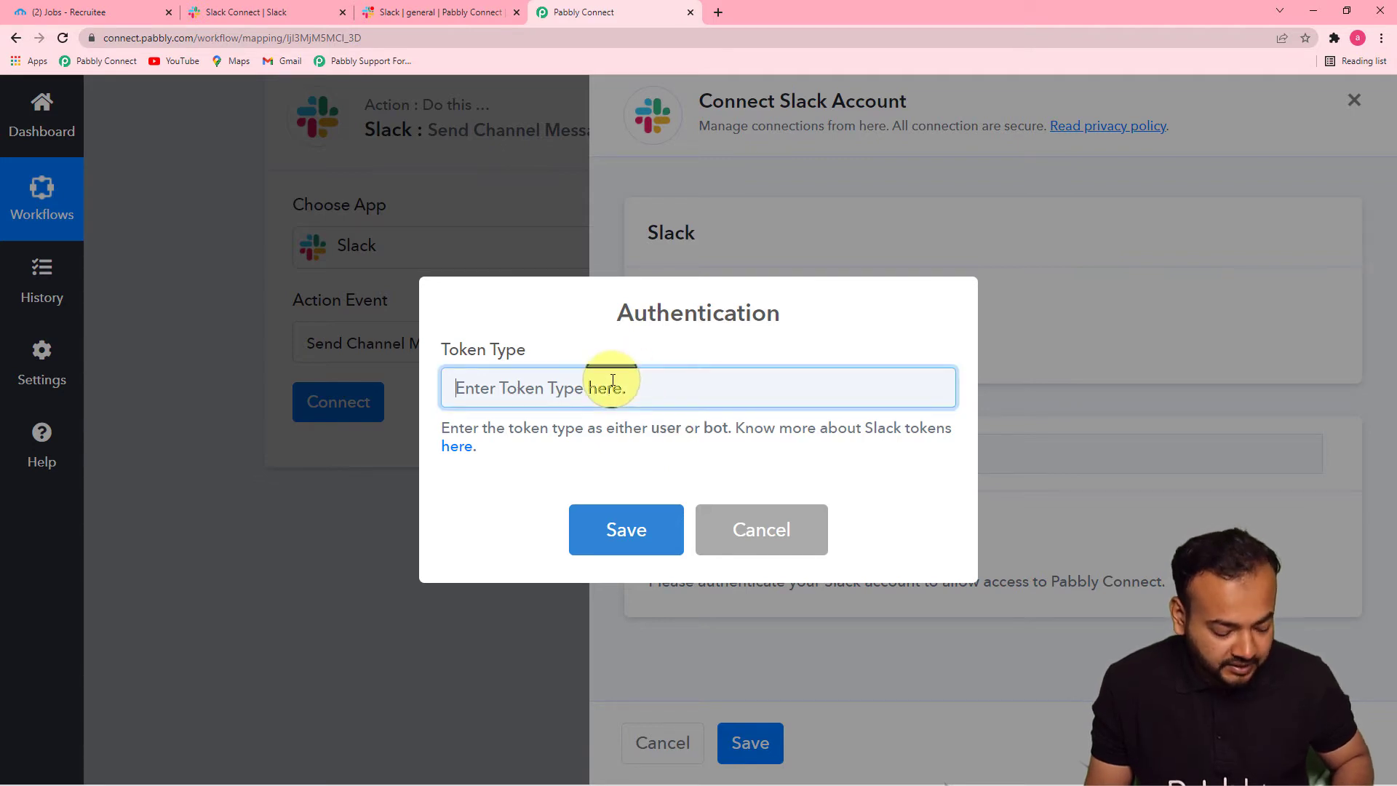
pyautogui.click(626, 529)
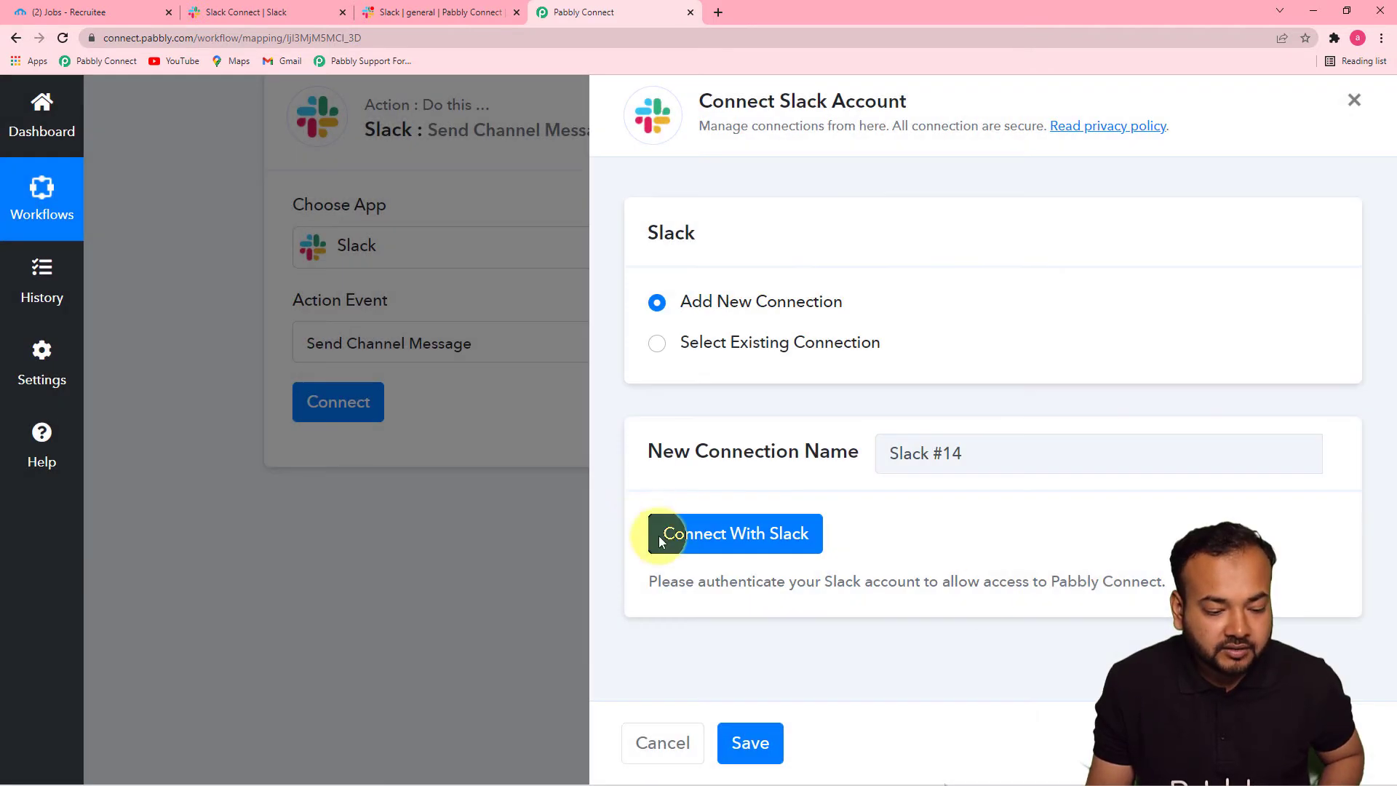
# Step: Authorize Pabbly Connect to access the Pabbly Connect Slack workspace
pyautogui.click(658, 535)
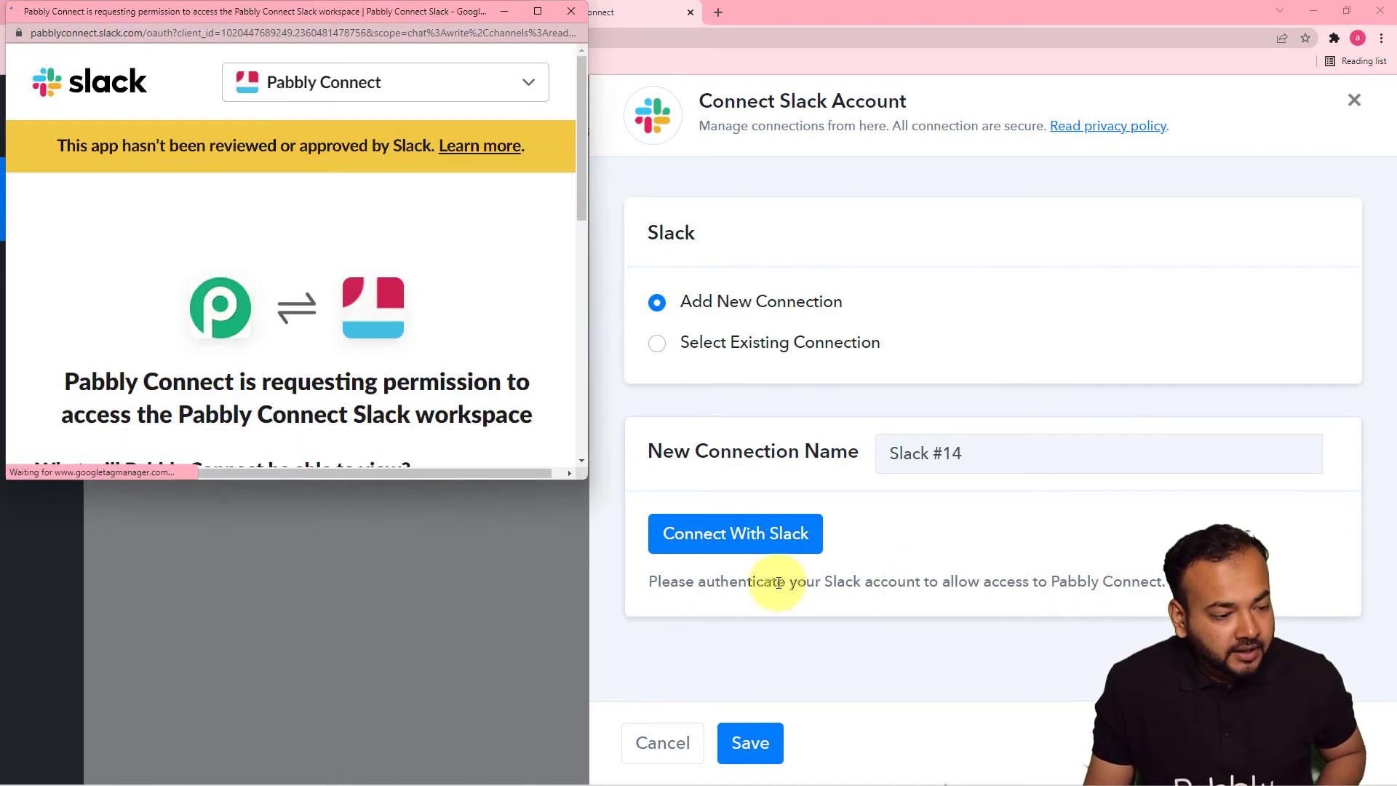
pyautogui.scroll(-3, 408, 306)
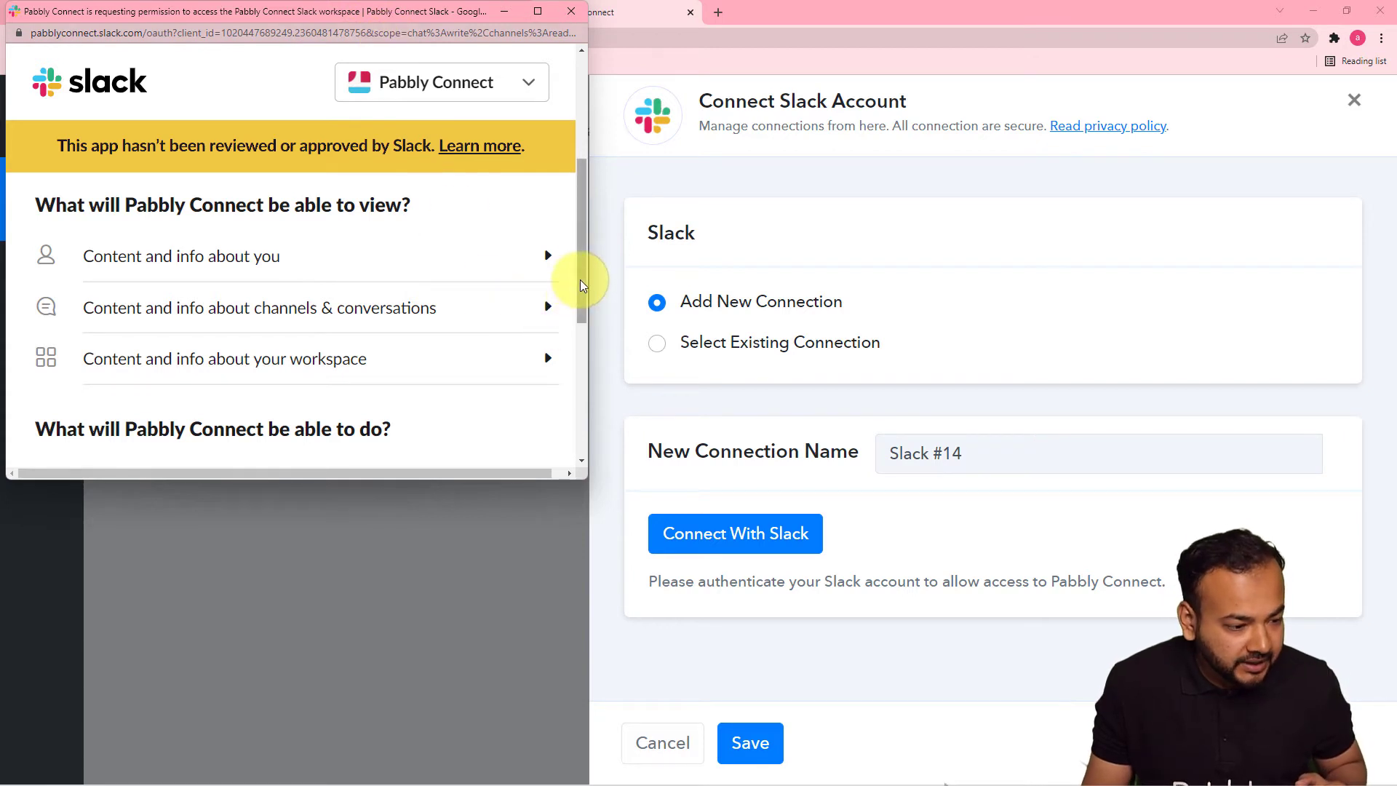
pyautogui.moveTo(583, 277); pyautogui.dragTo(586, 408)
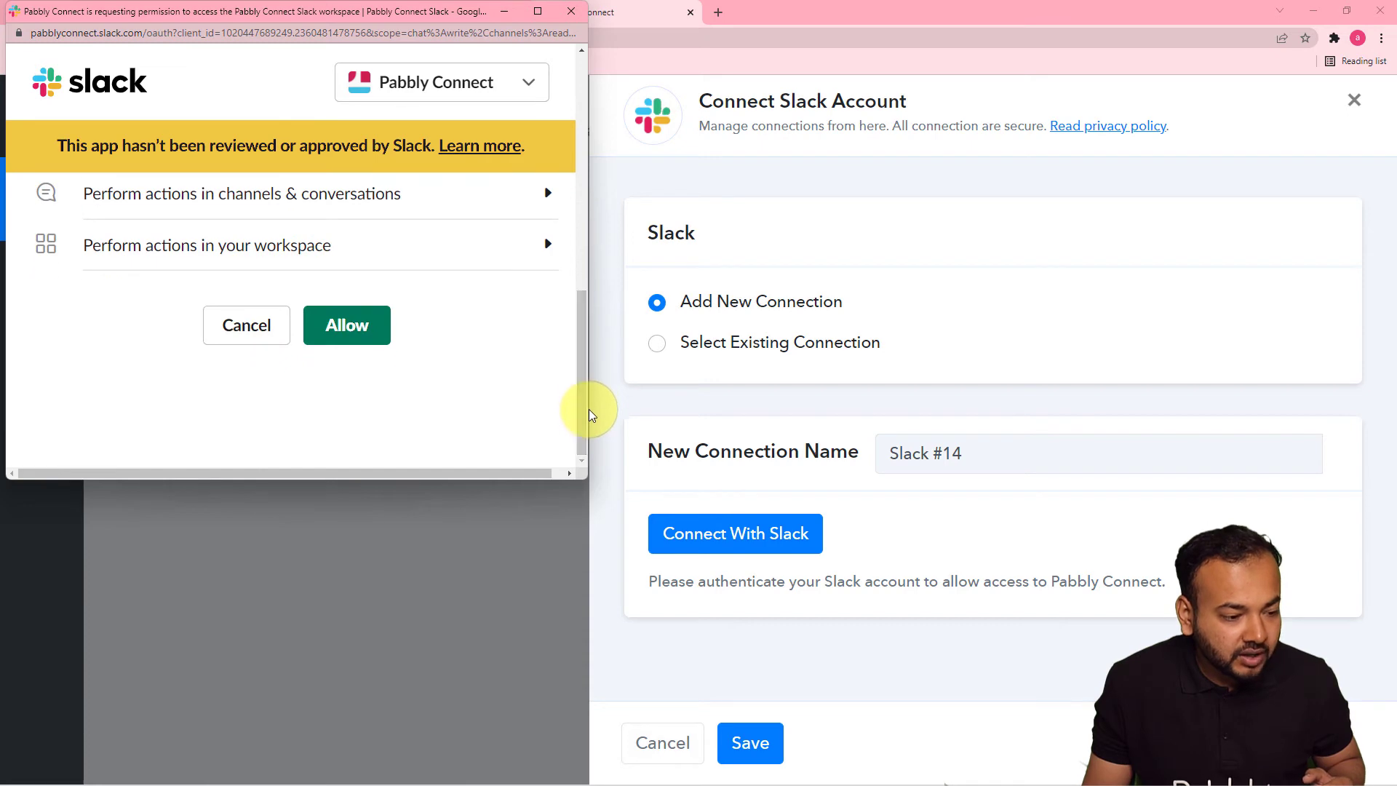
pyautogui.click(338, 342)
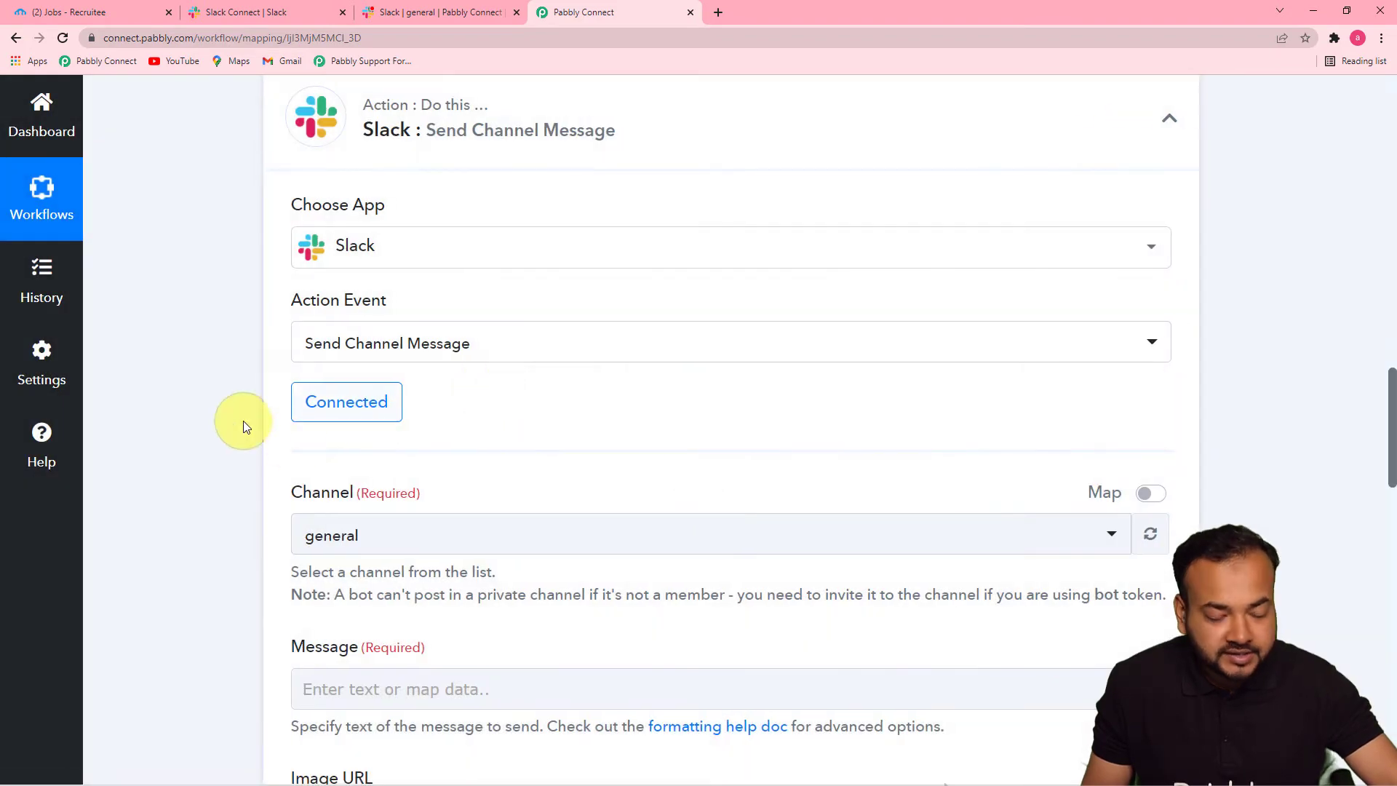
# Step: Check the target channel in Slack and choose general as the channel for the Slack action's message
pyautogui.moveTo(1393, 393); pyautogui.dragTo(1388, 451)
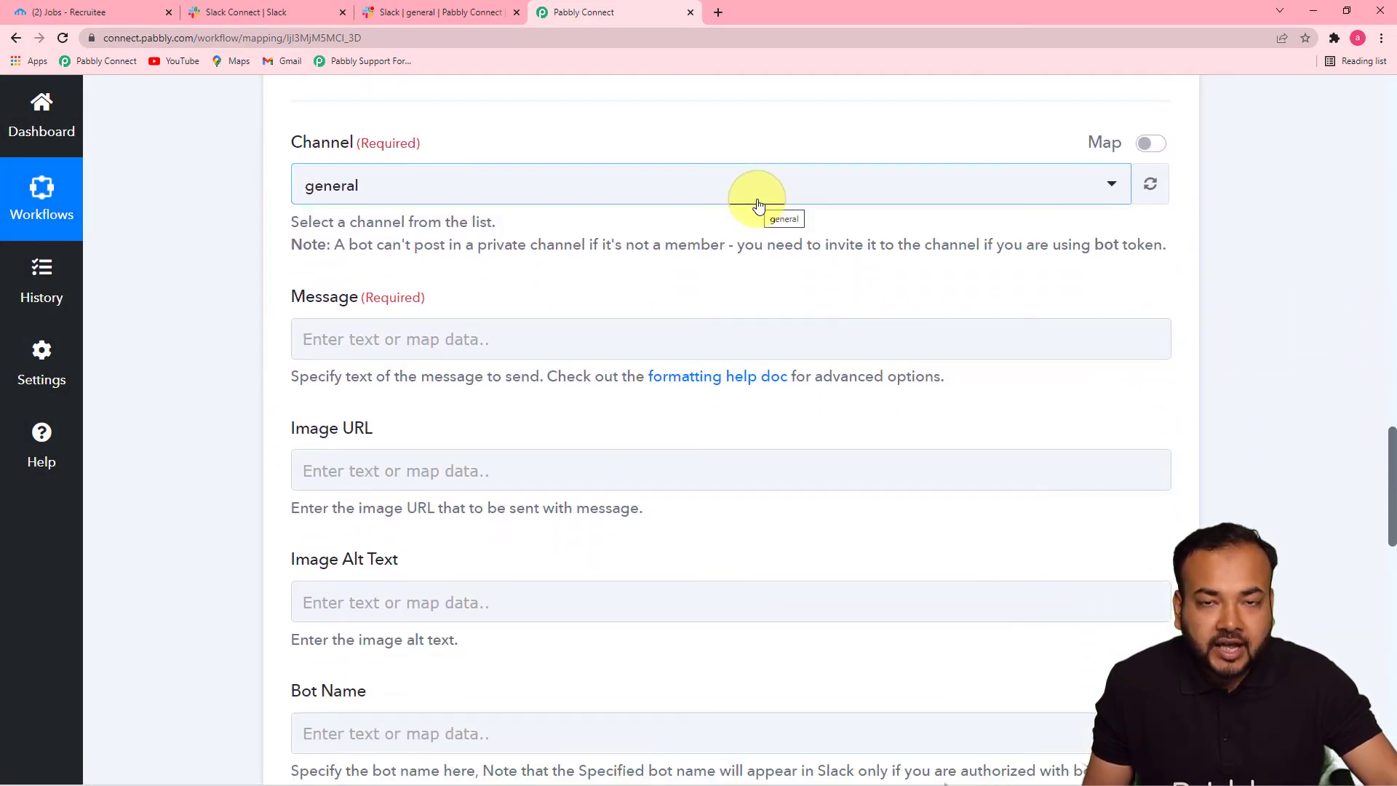
pyautogui.click(412, 13)
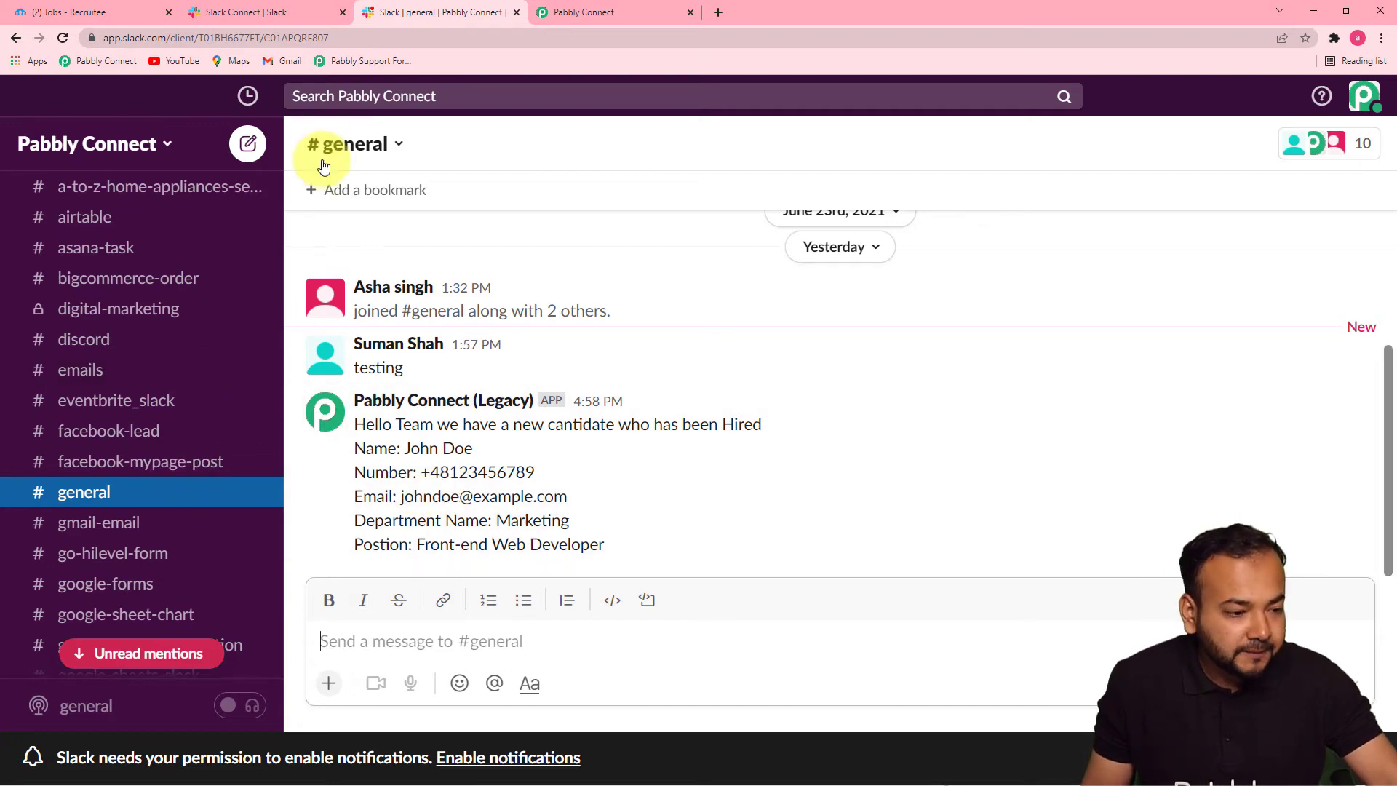
pyautogui.click(605, 7)
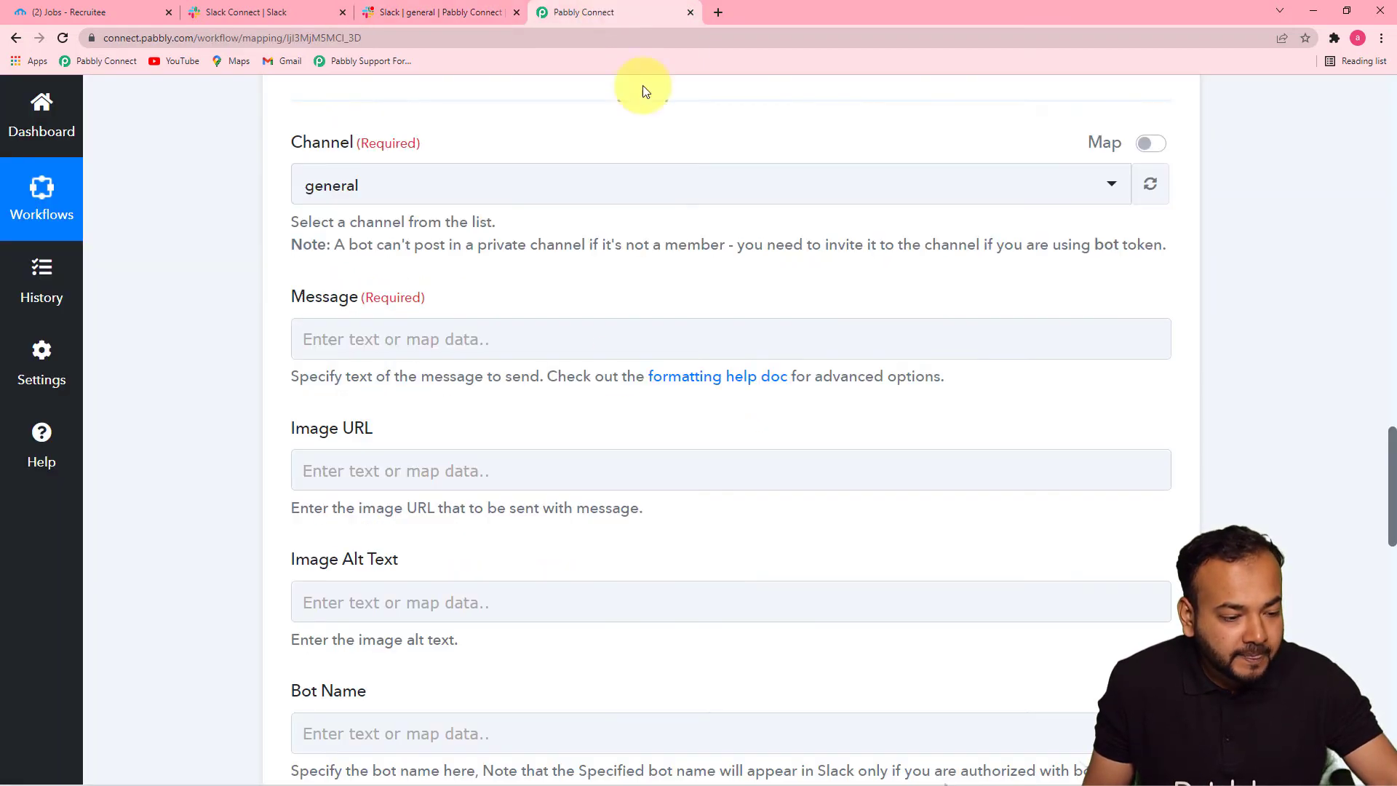
pyautogui.click(437, 187)
pyautogui.click(372, 278)
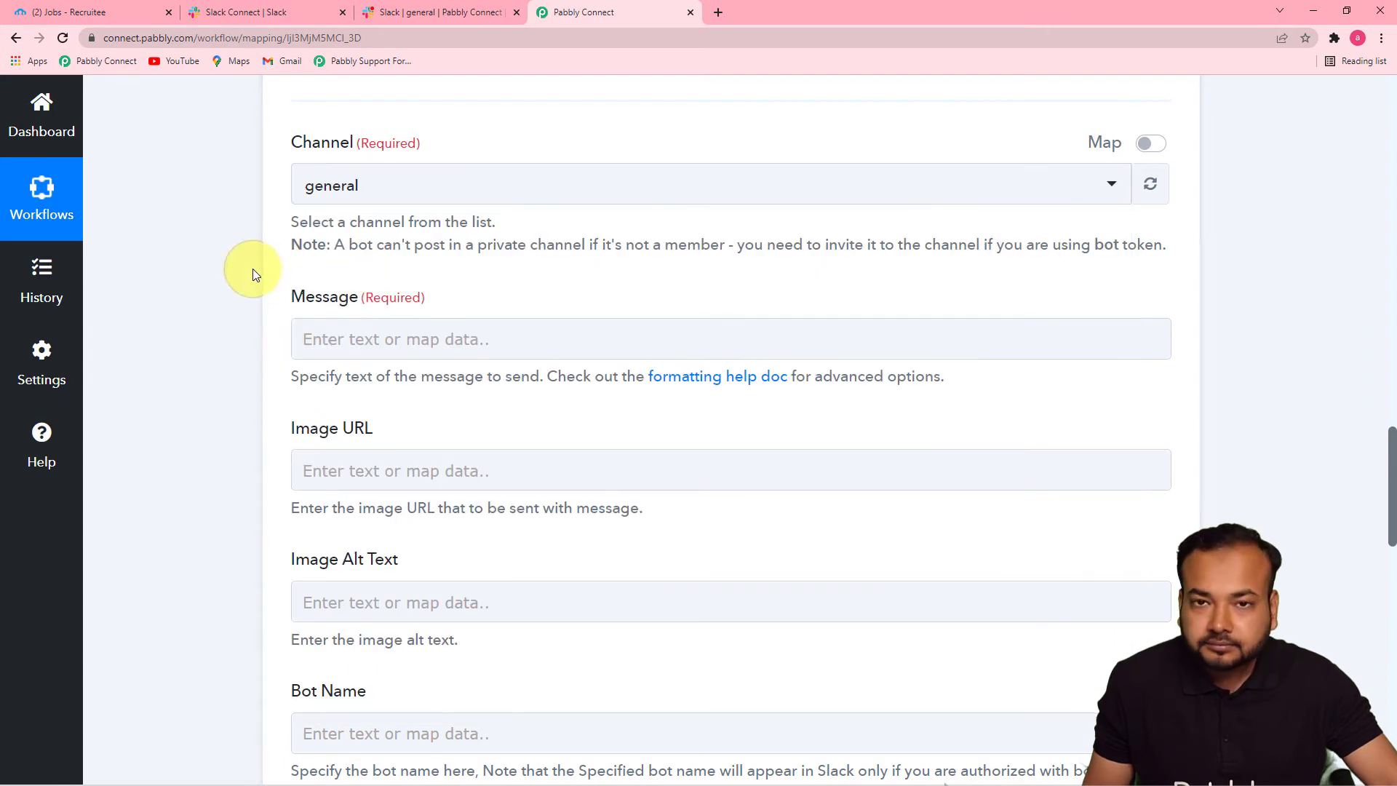
# Step: Enter the three-line Slack message "Hey Team, A Job opening for is closed on Recruitee. The Department is Happy Hiring."
pyautogui.click(429, 338)
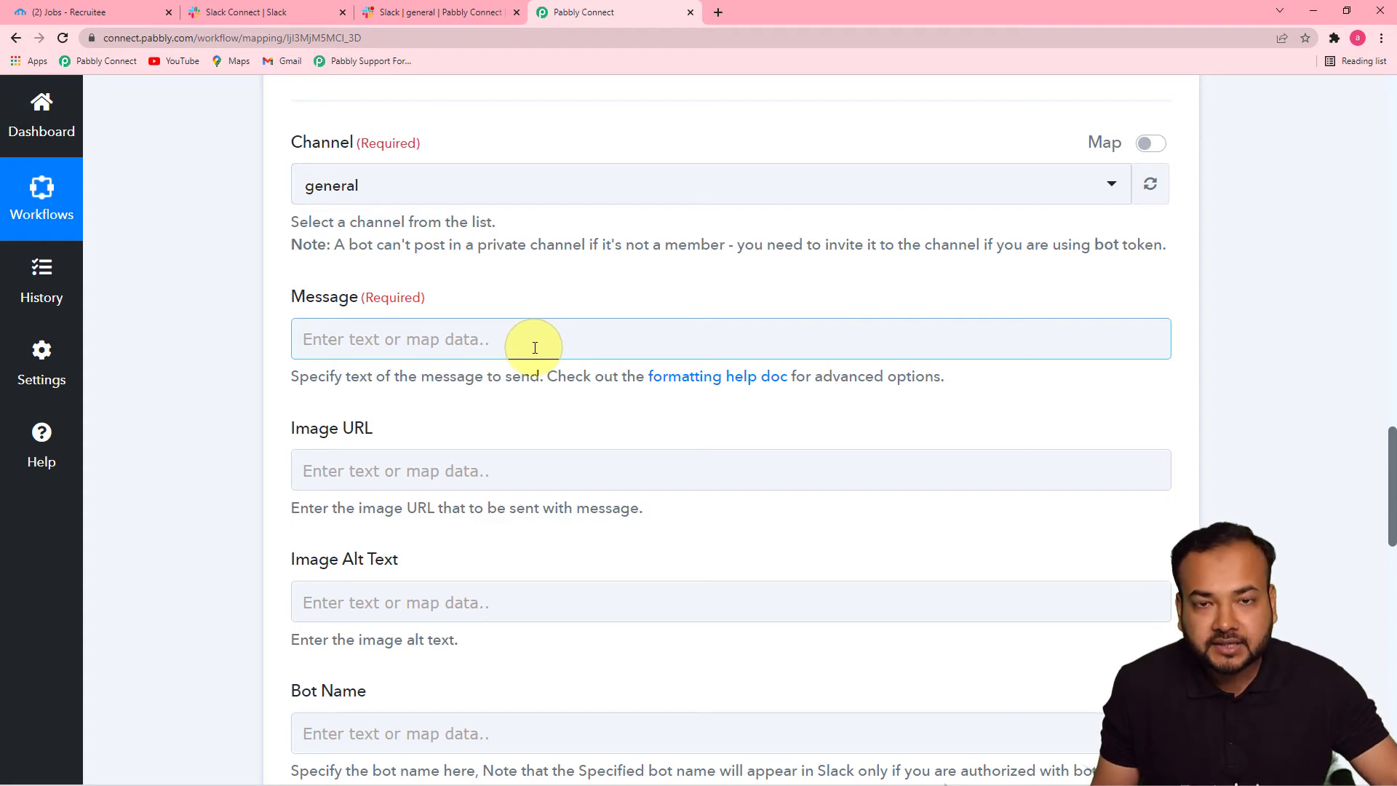
pyautogui.click(535, 348)
pyautogui.write('Hey Team, A Job opening for  is closed on Recruitee. The Department is Happy Hiring.')
pyautogui.click(369, 339)
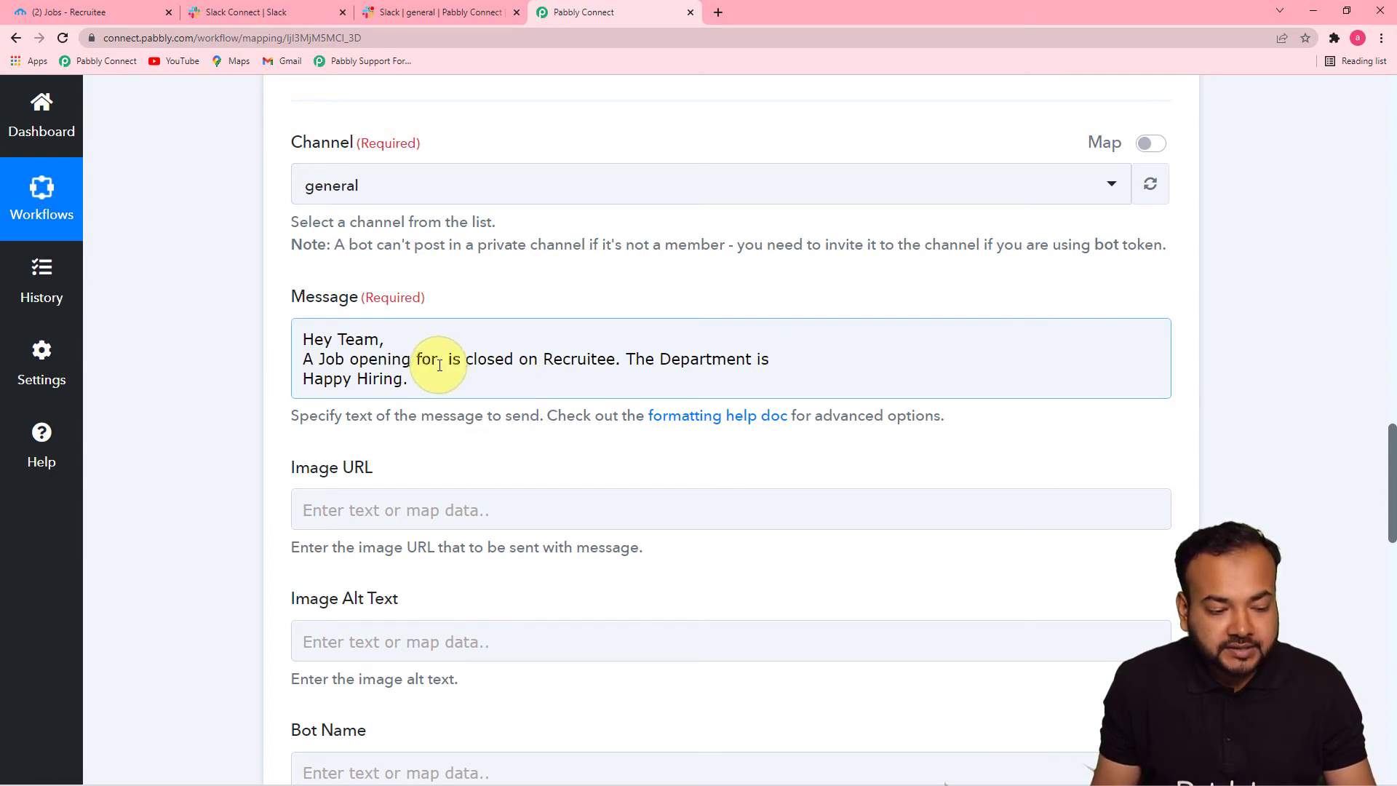
pyautogui.click(964, 469)
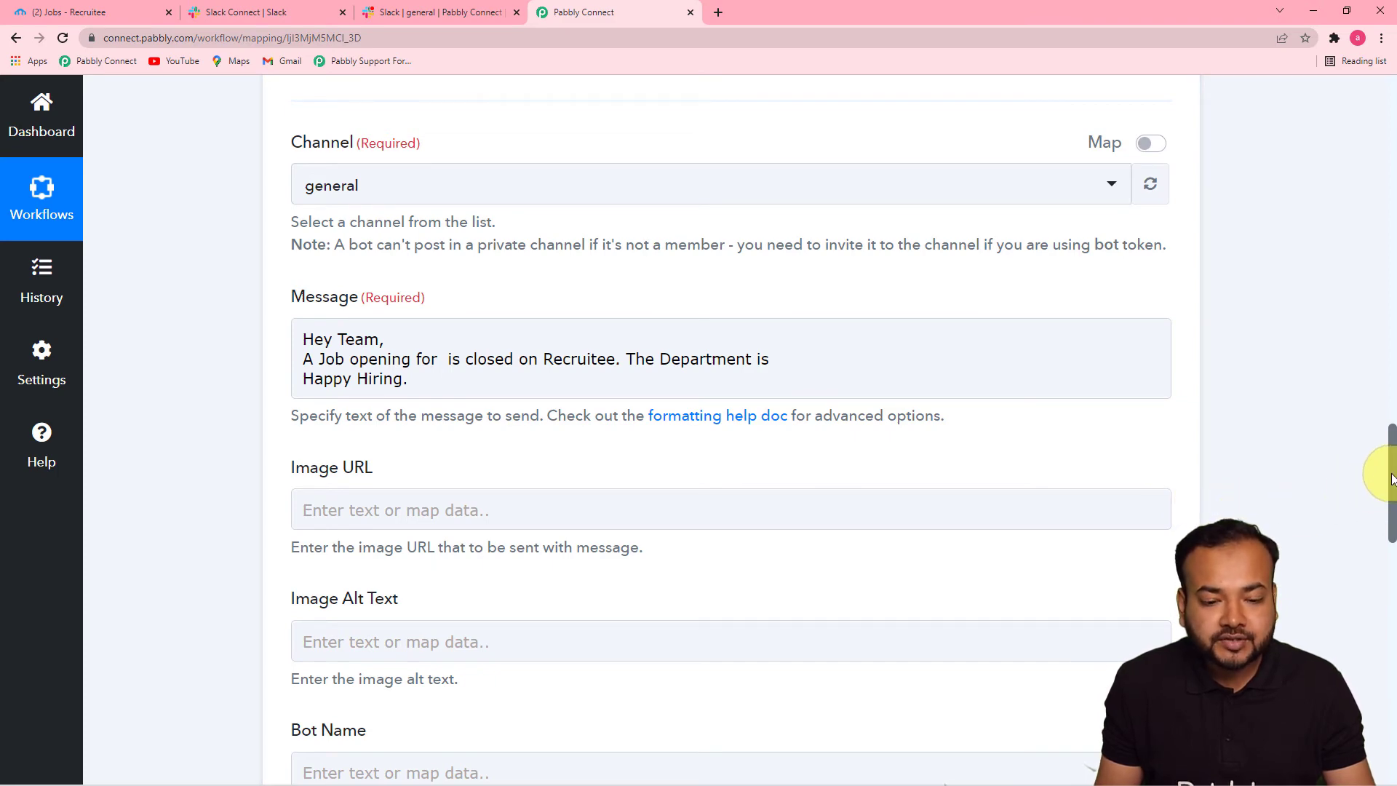
# Step: Map the Recruitee Payload Offer Title into the Slack message after "A Job opening for"
pyautogui.moveTo(1391, 478); pyautogui.dragTo(1366, 299)
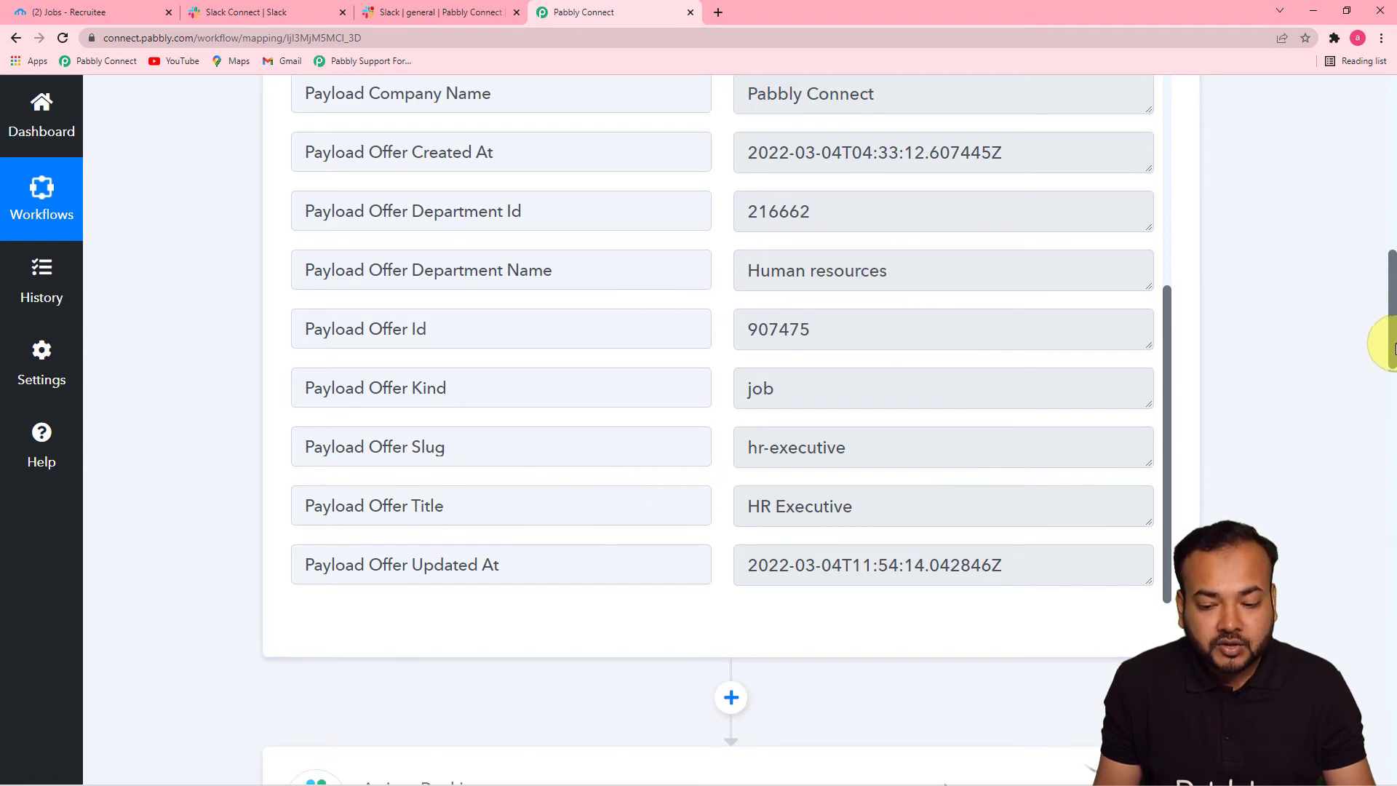
pyautogui.moveTo(1391, 342); pyautogui.dragTo(1382, 530)
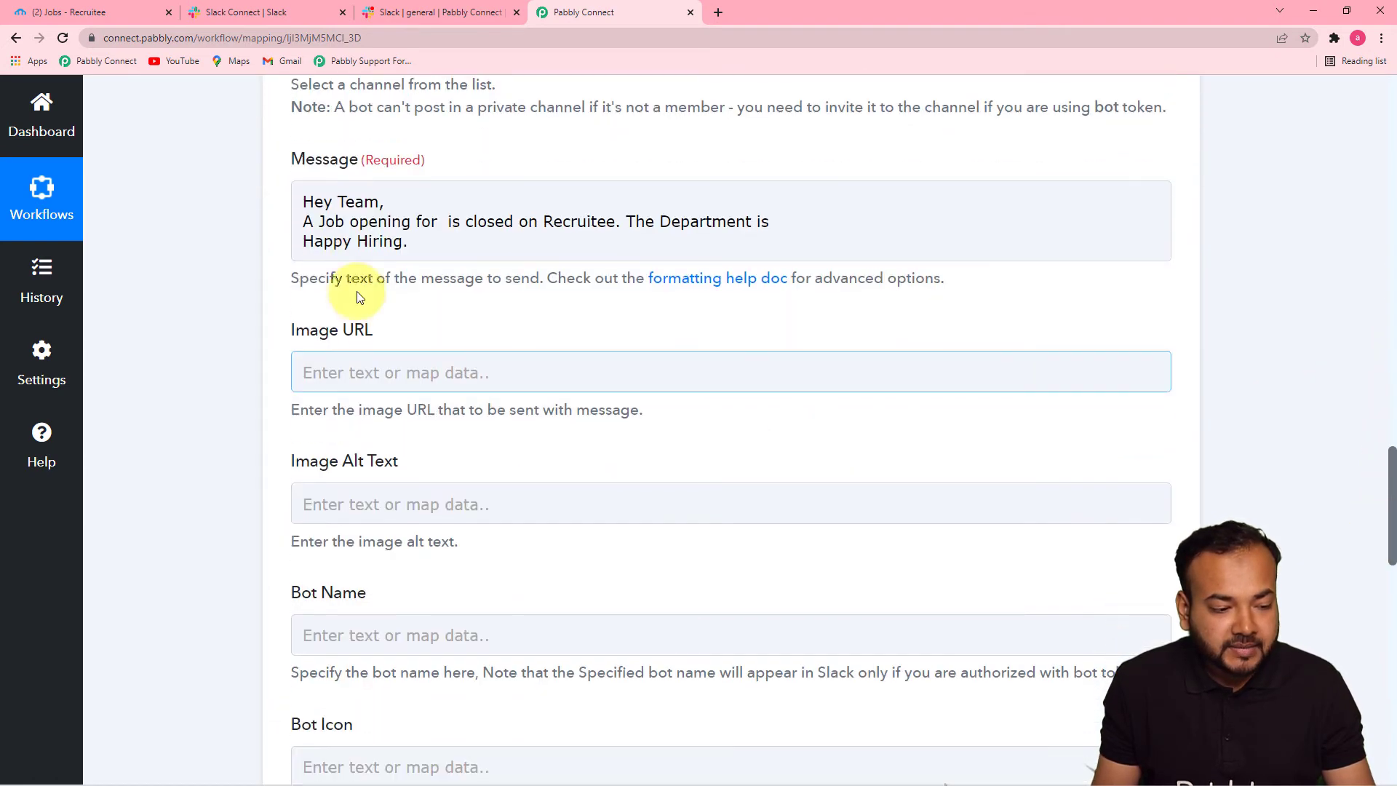
pyautogui.click(319, 222)
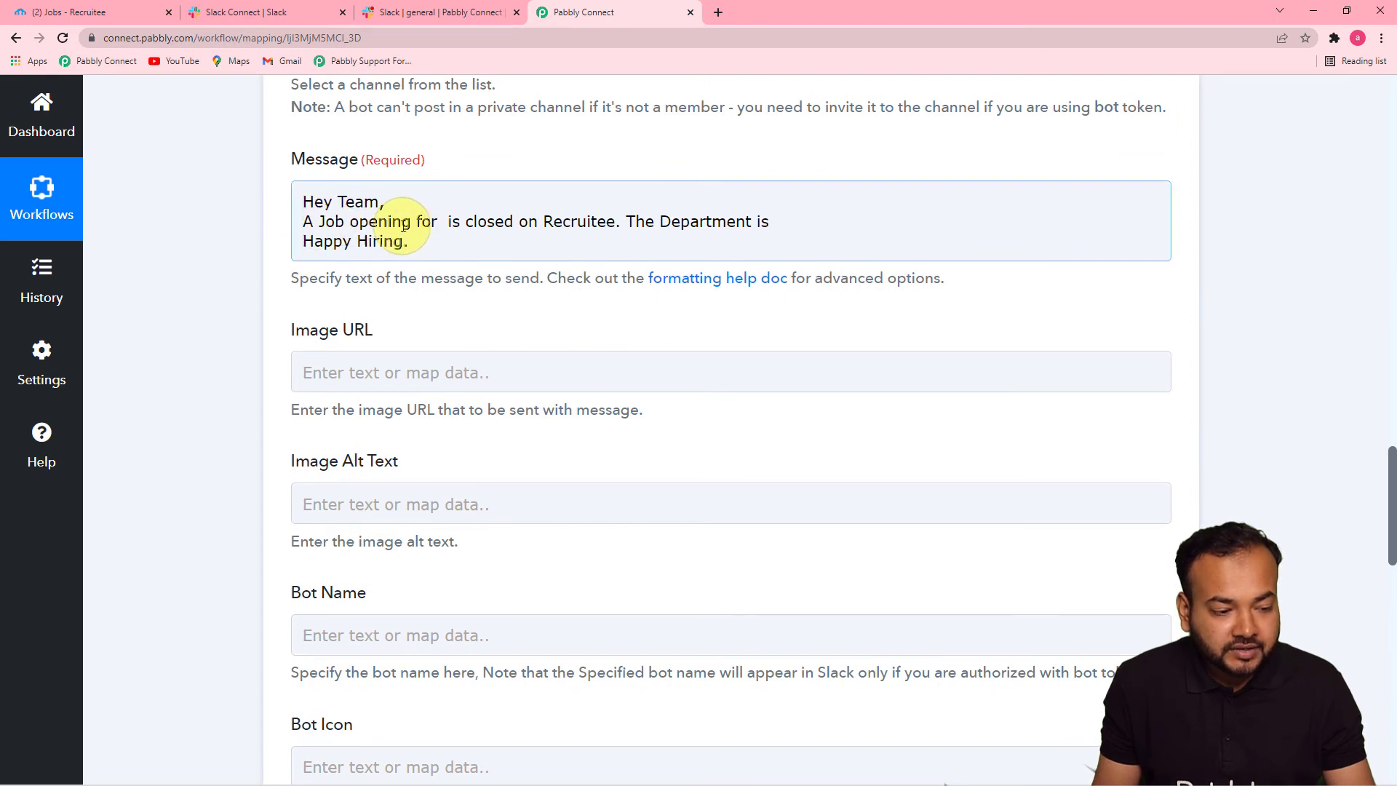
pyautogui.click(438, 224)
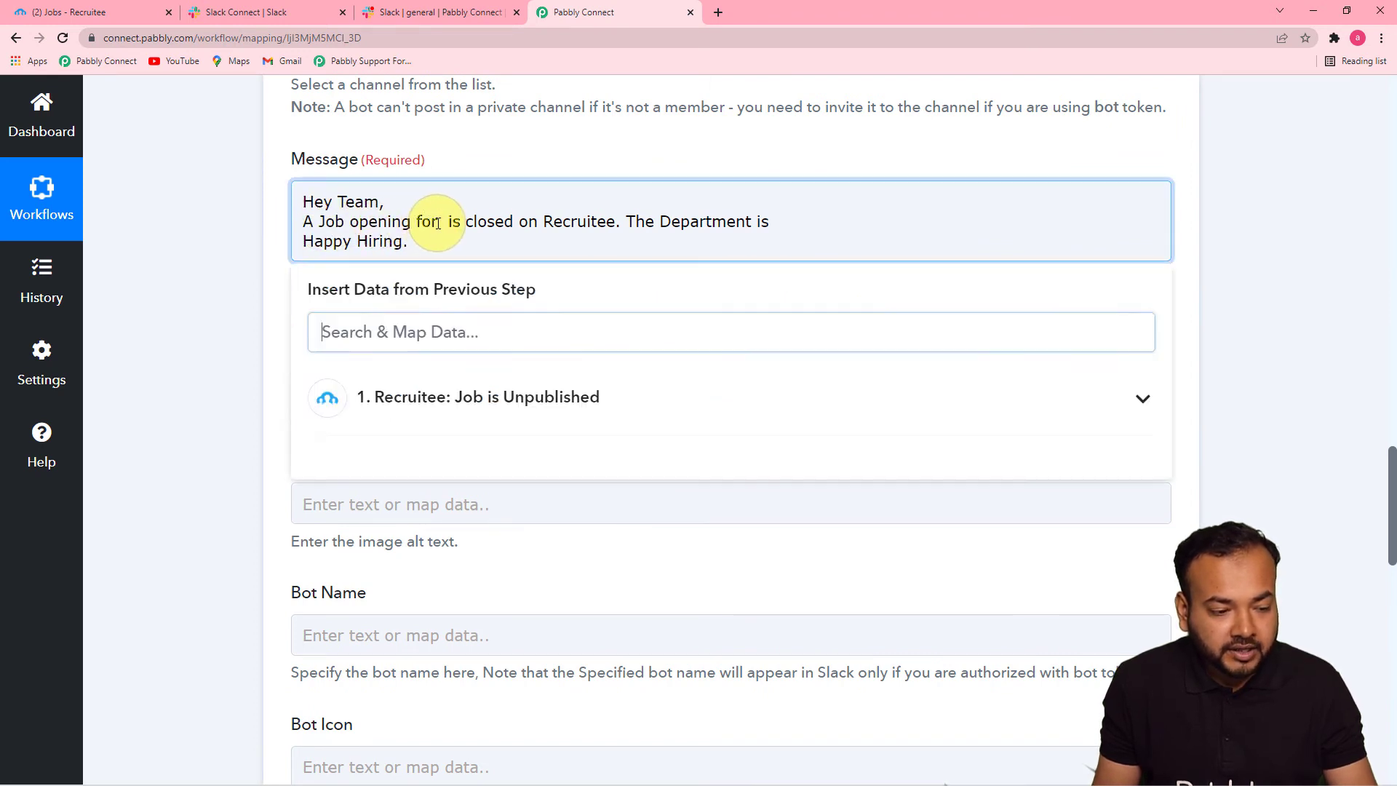
pyautogui.press('Left')
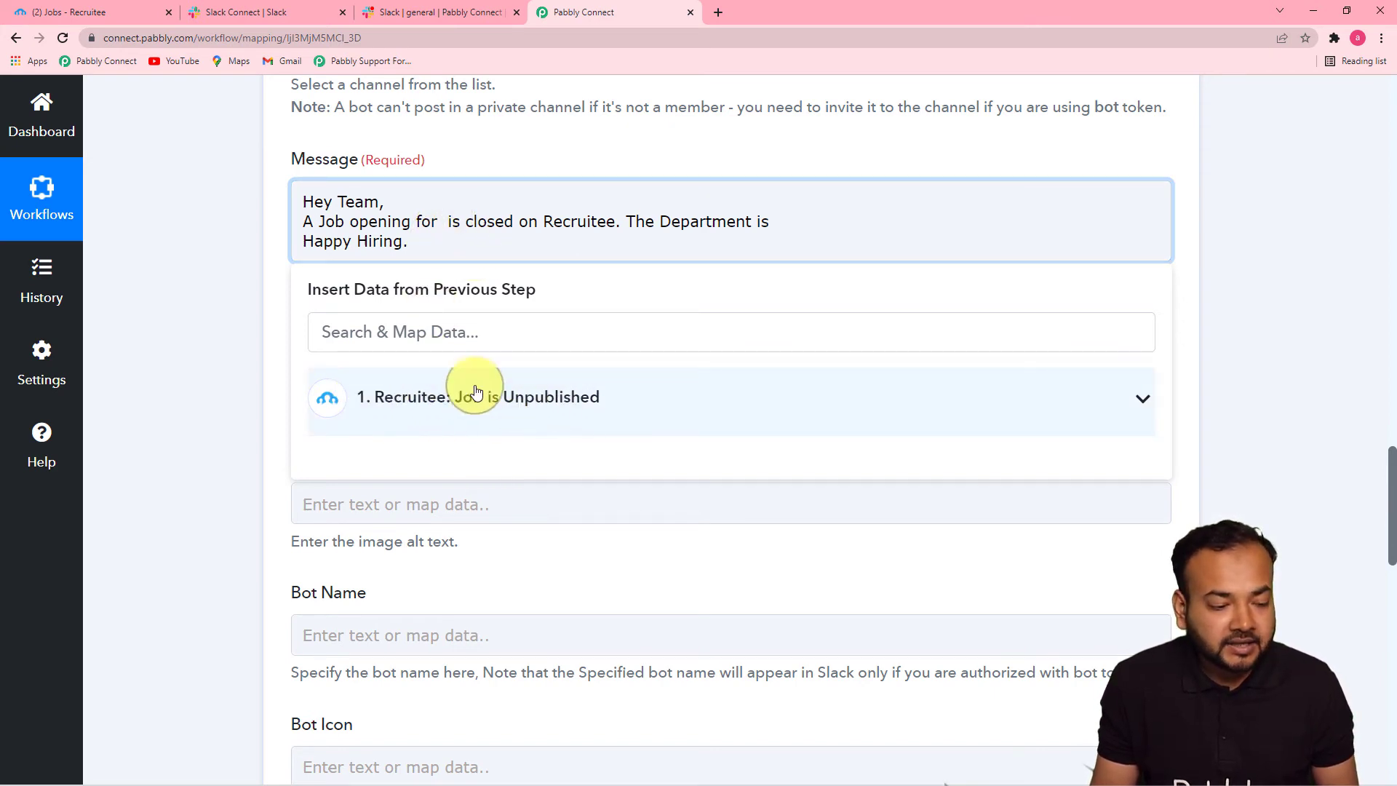
pyautogui.click(583, 399)
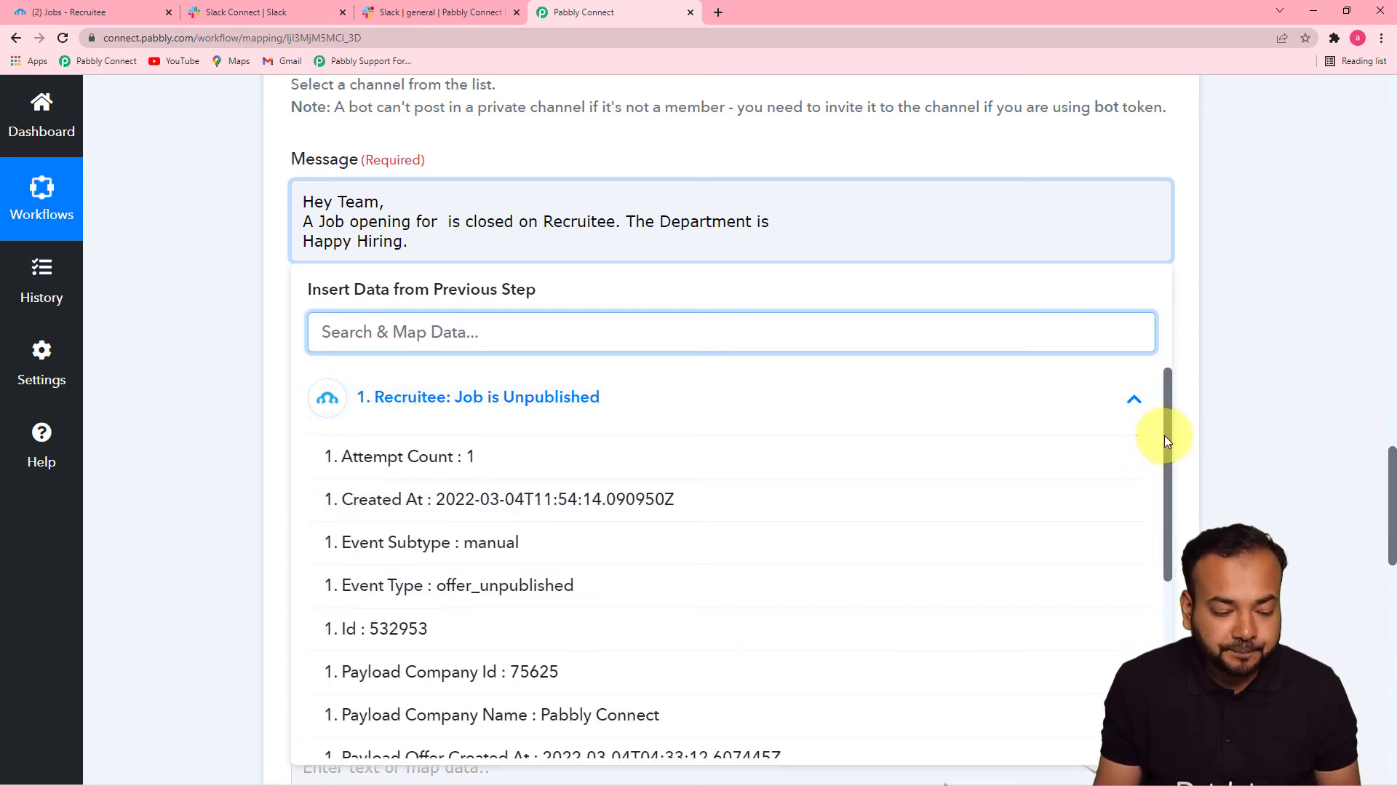
pyautogui.moveTo(1167, 434); pyautogui.dragTo(1168, 622)
pyautogui.click(652, 692)
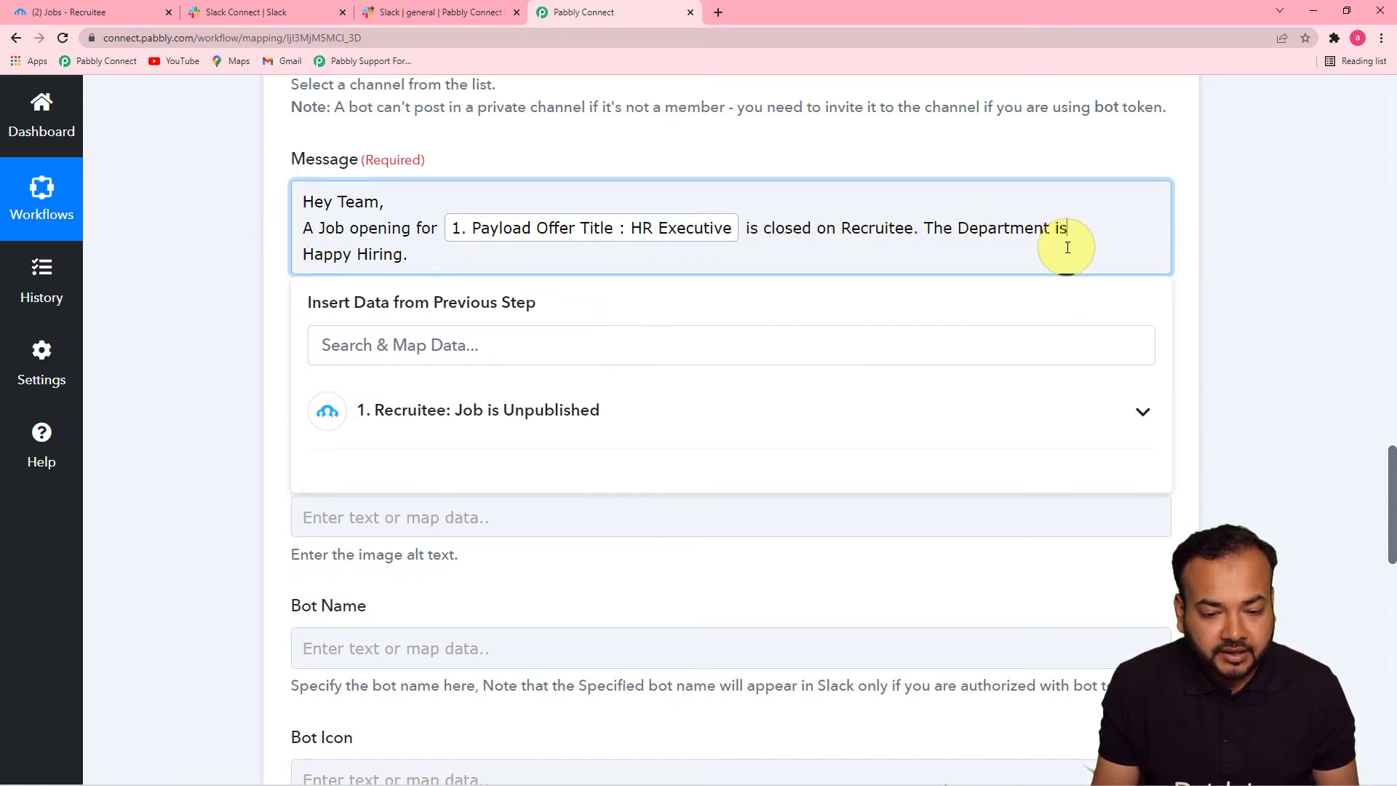
# Step: Map the Payload Offer Department Name into the Slack message after "The Department is"
pyautogui.click(426, 408)
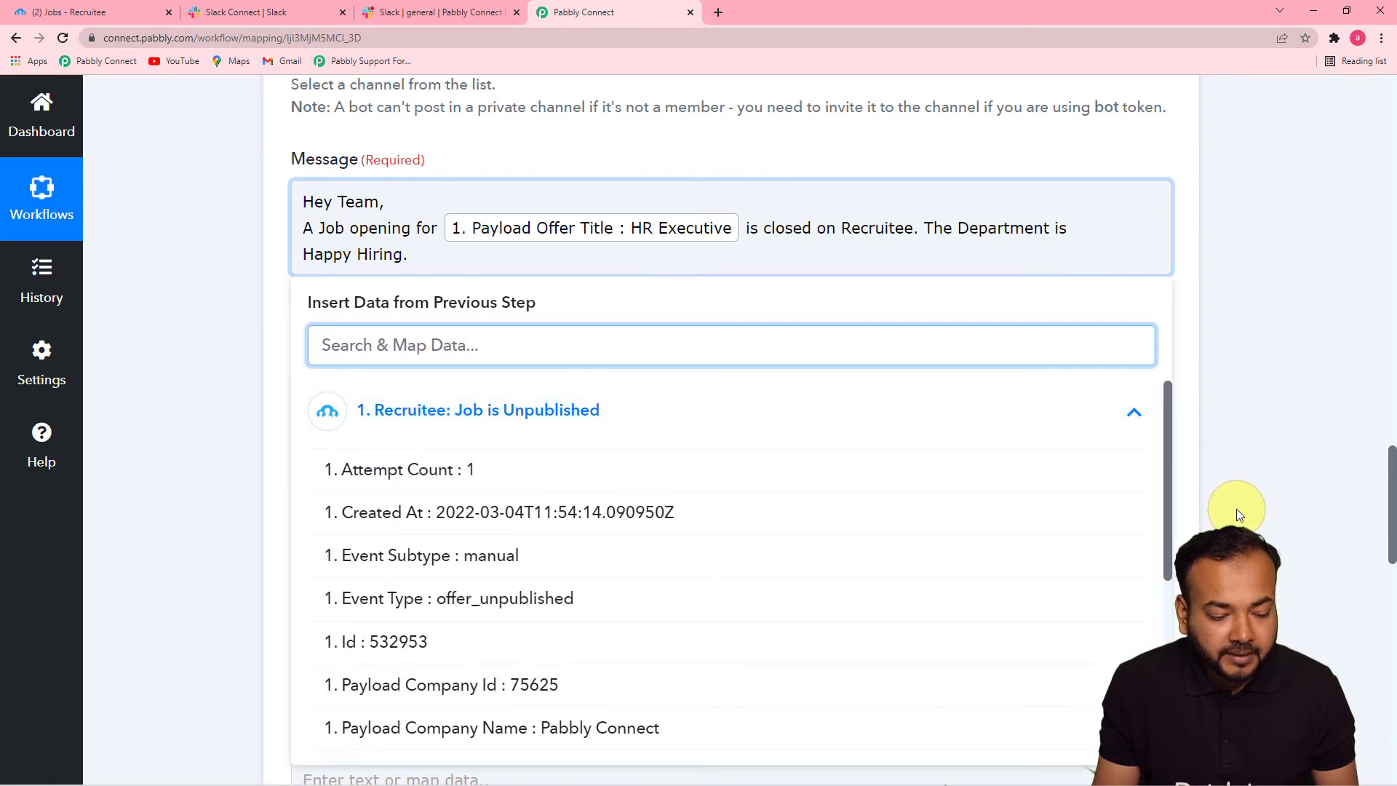
pyautogui.moveTo(1164, 457); pyautogui.dragTo(1163, 609)
pyautogui.click(666, 575)
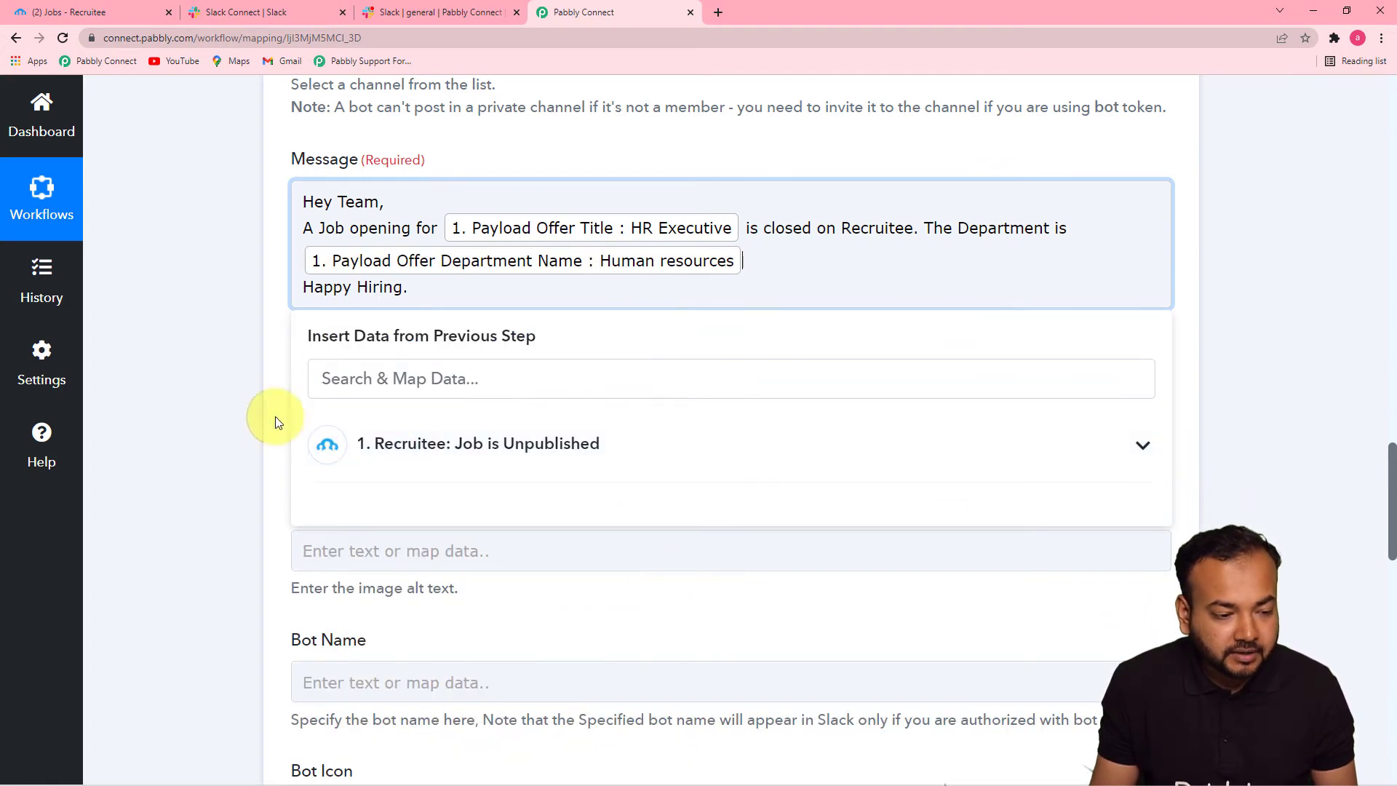
pyautogui.click(276, 422)
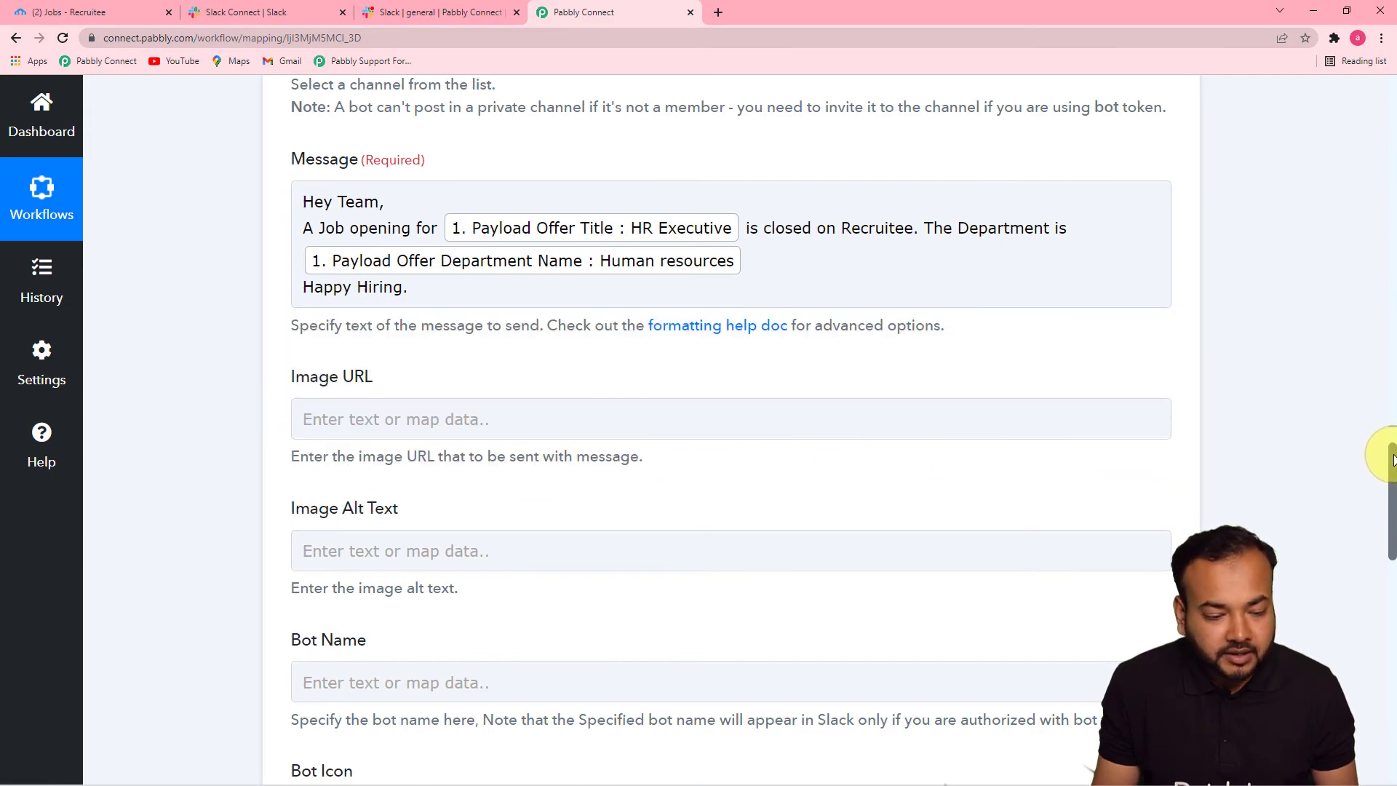
# Step: Check Slack's general channel, return to Pabbly Connect, and save the Slack action with a test request, leaving the optional fields unchanged
pyautogui.moveTo(1392, 458); pyautogui.dragTo(1391, 502)
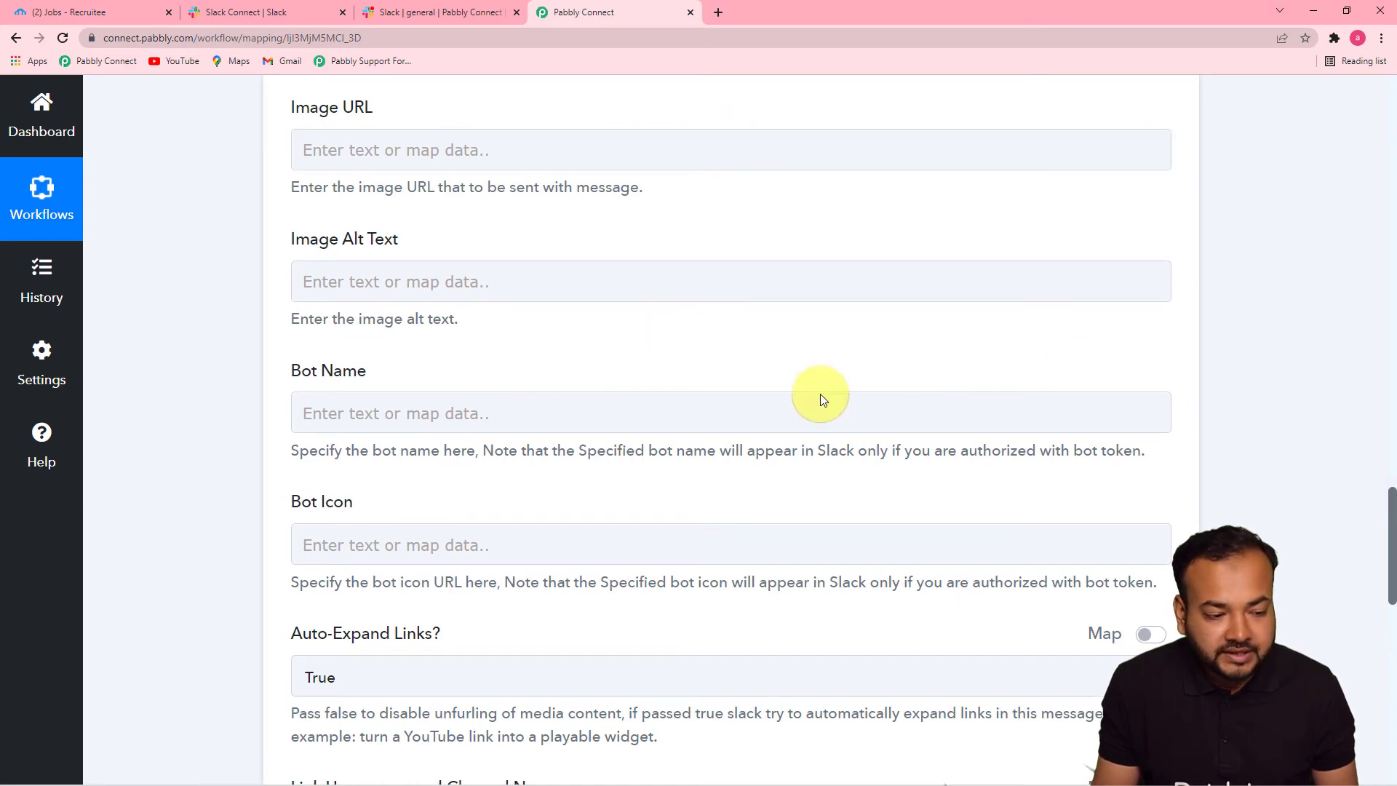
pyautogui.moveTo(1386, 508); pyautogui.dragTo(1390, 600)
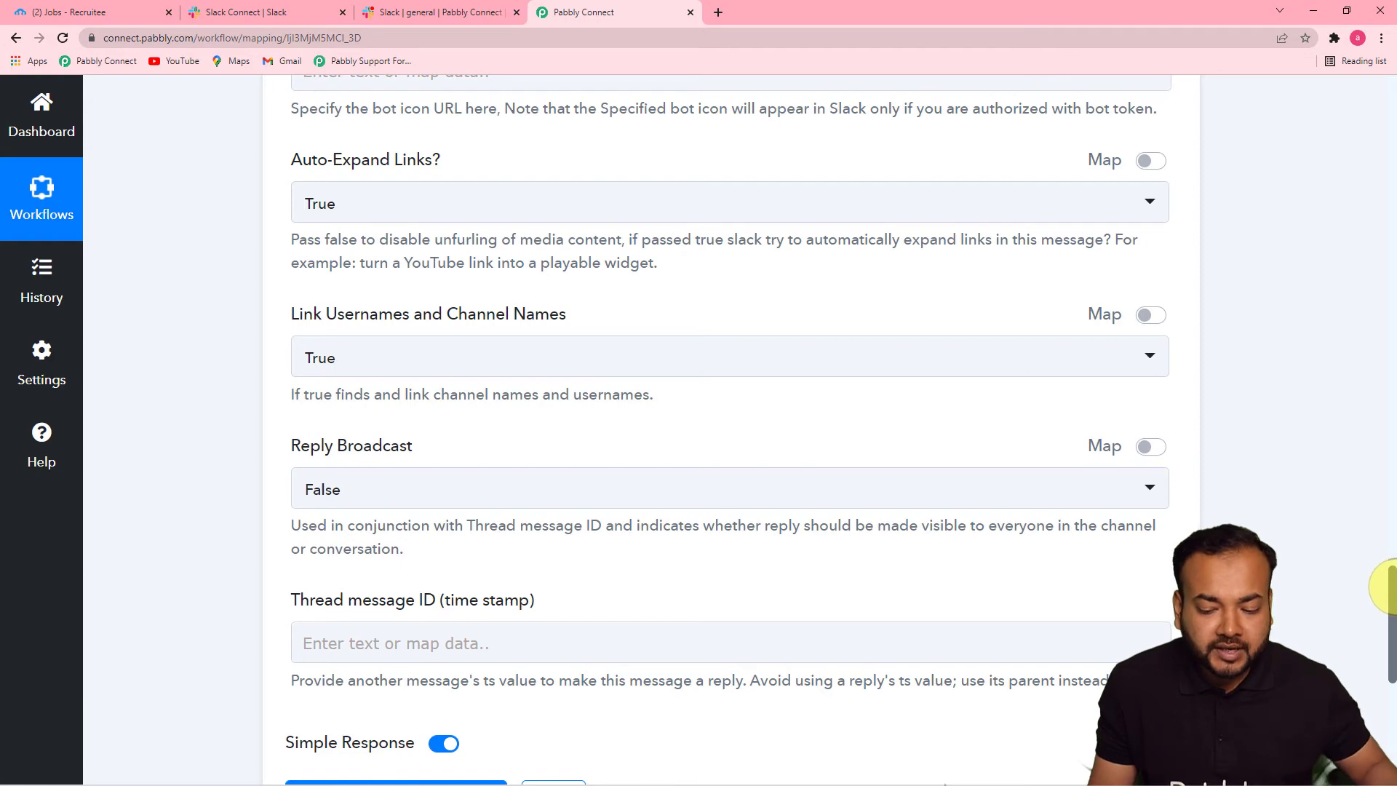
pyautogui.moveTo(1390, 580); pyautogui.dragTo(1391, 601)
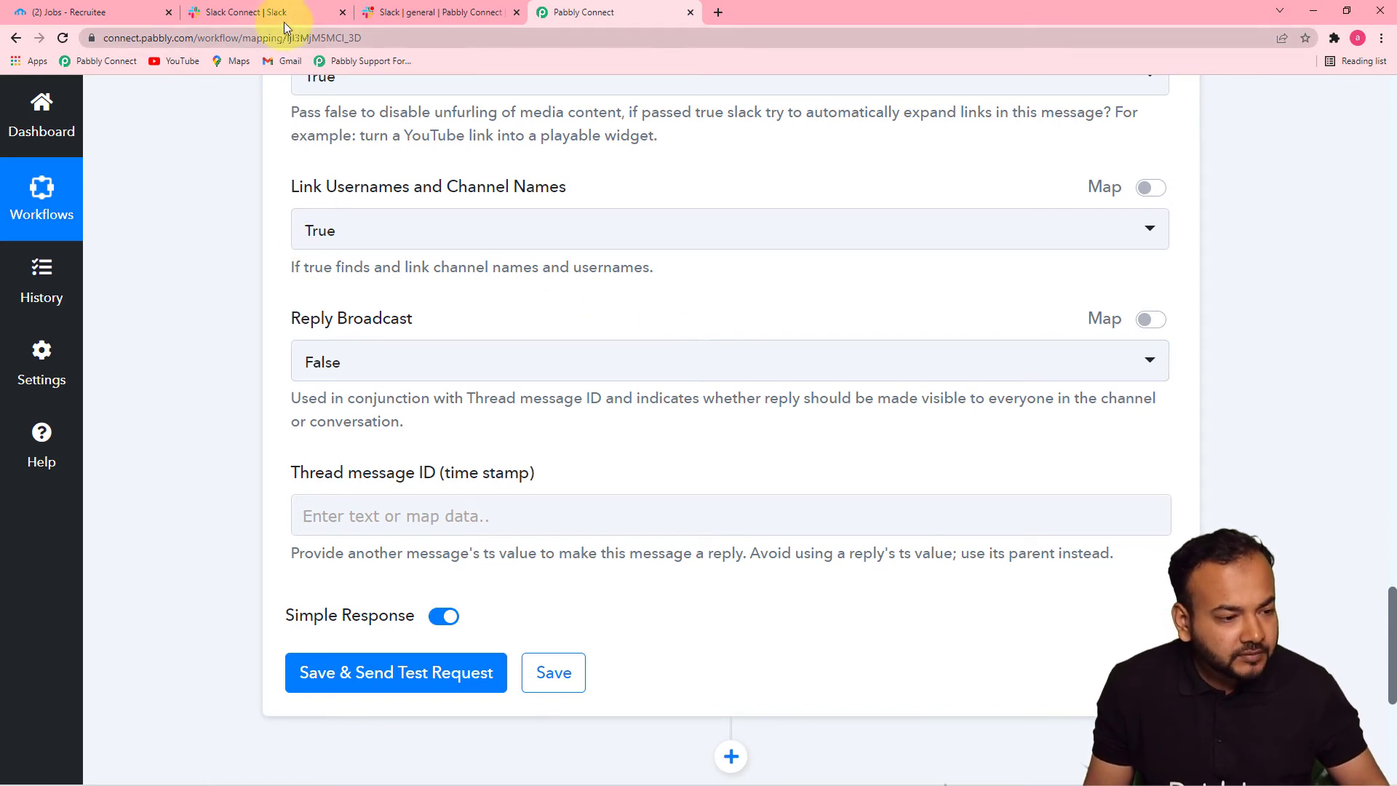
pyautogui.click(403, 13)
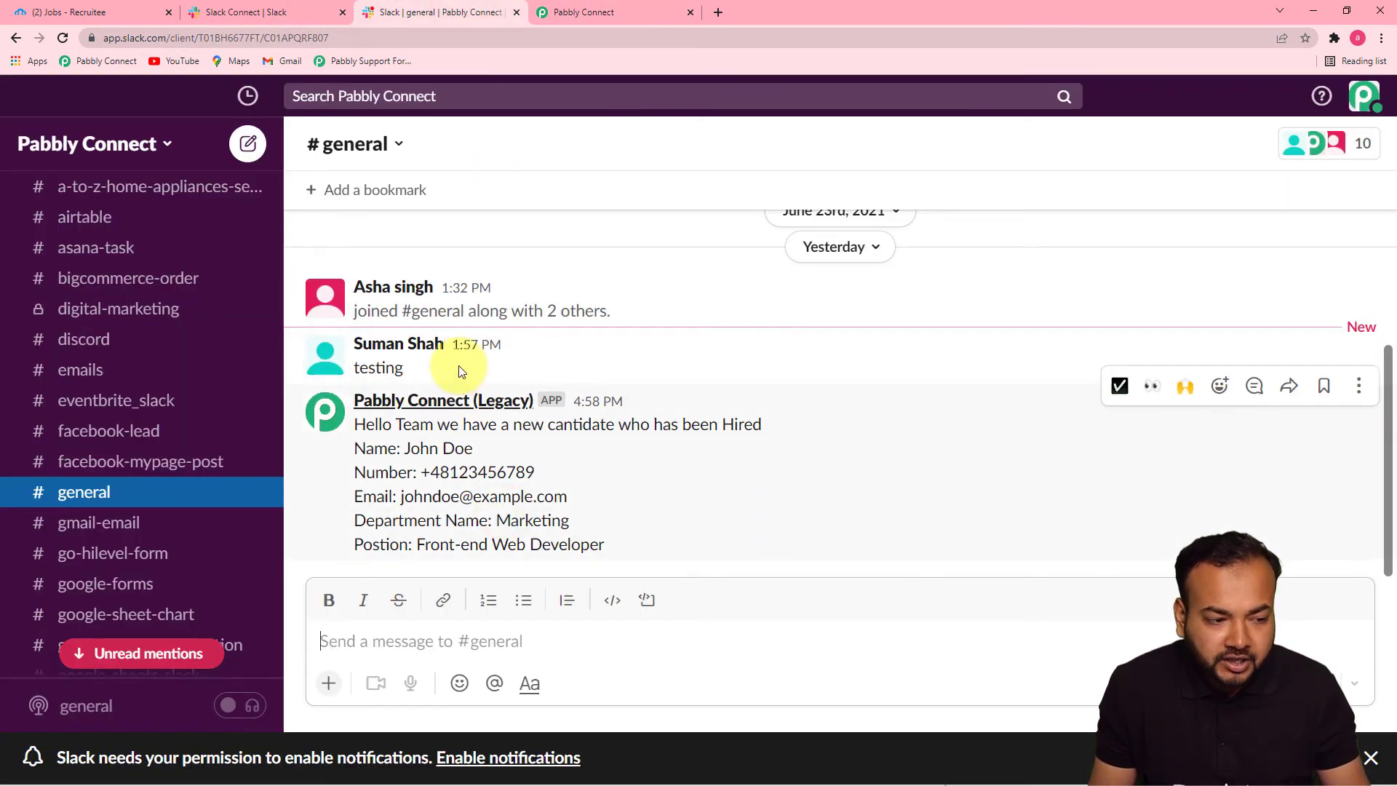
pyautogui.click(631, 11)
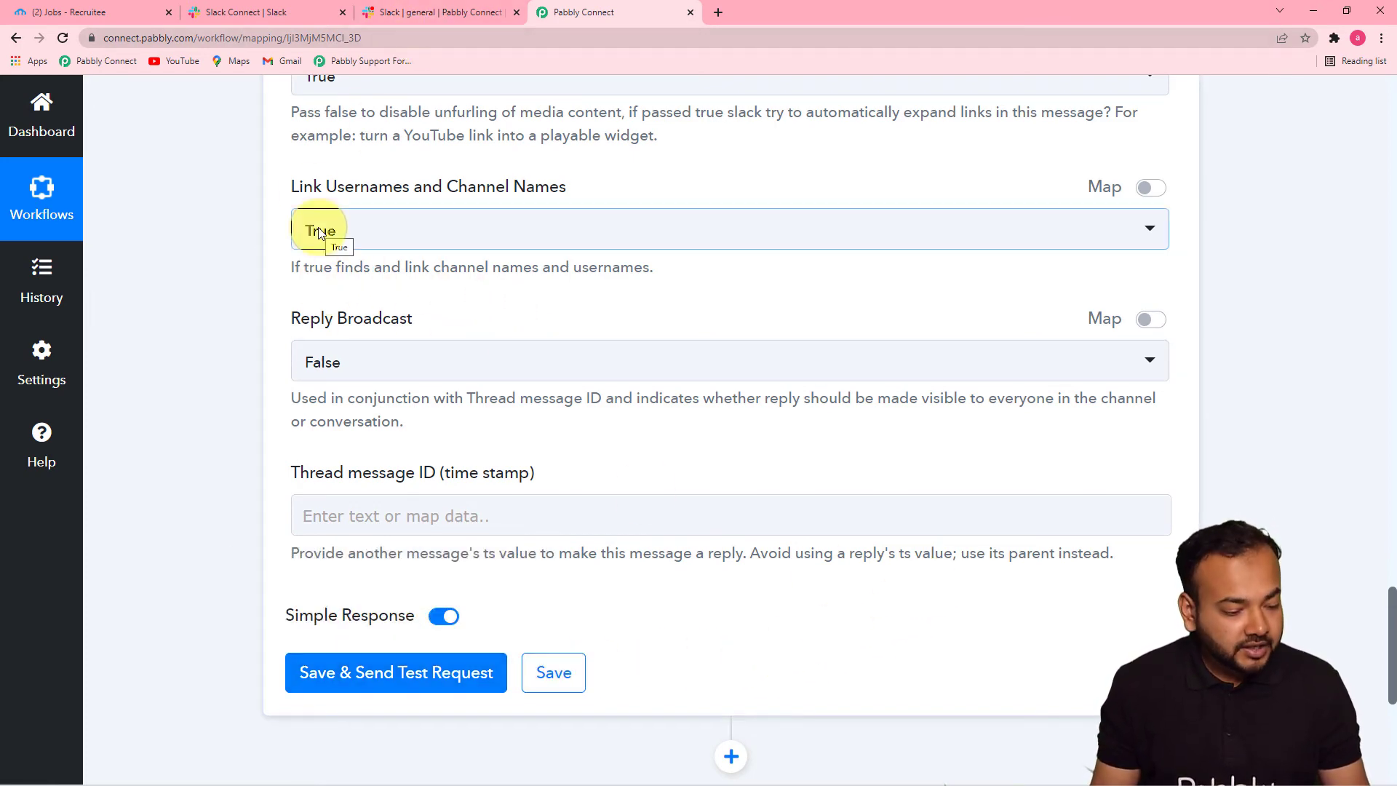
pyautogui.click(329, 671)
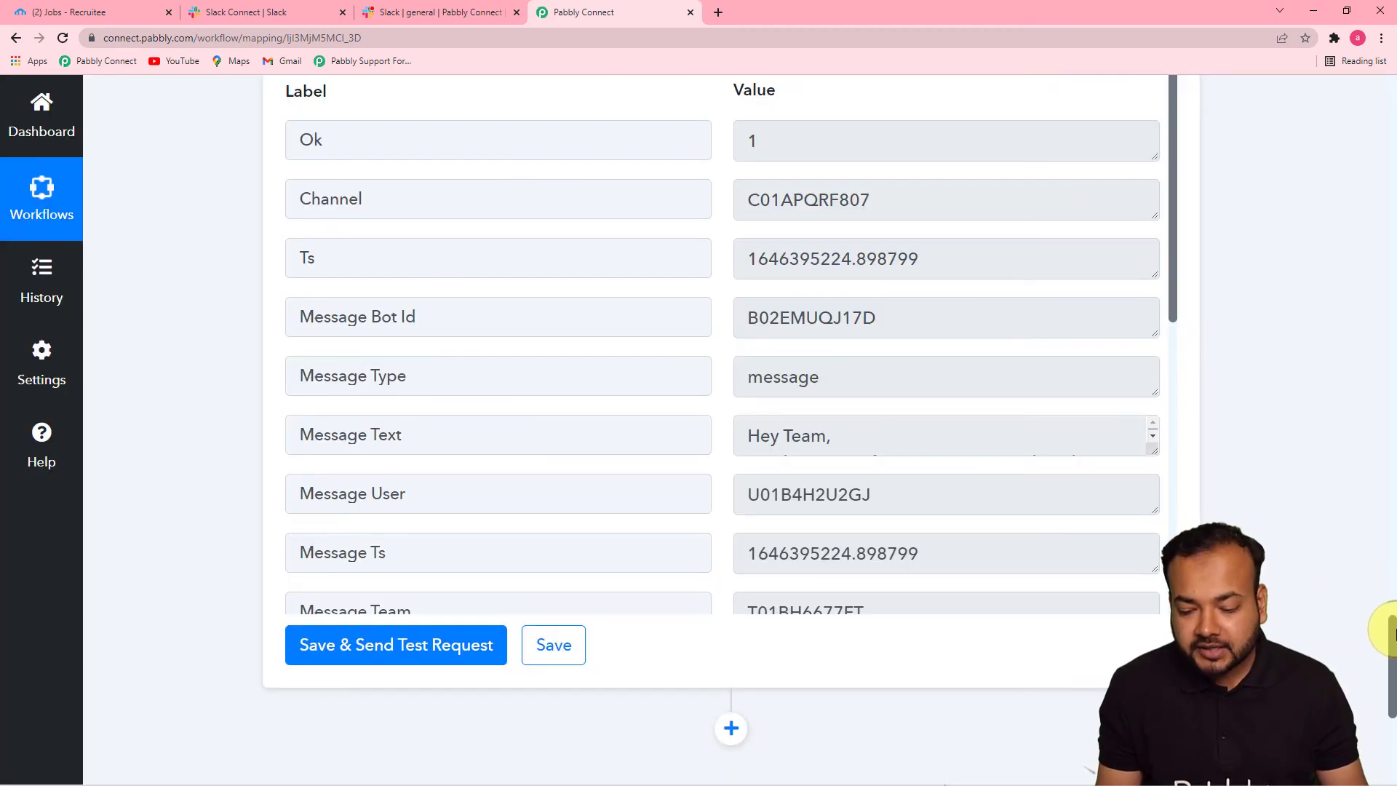
pyautogui.scroll(1, 1390, 640)
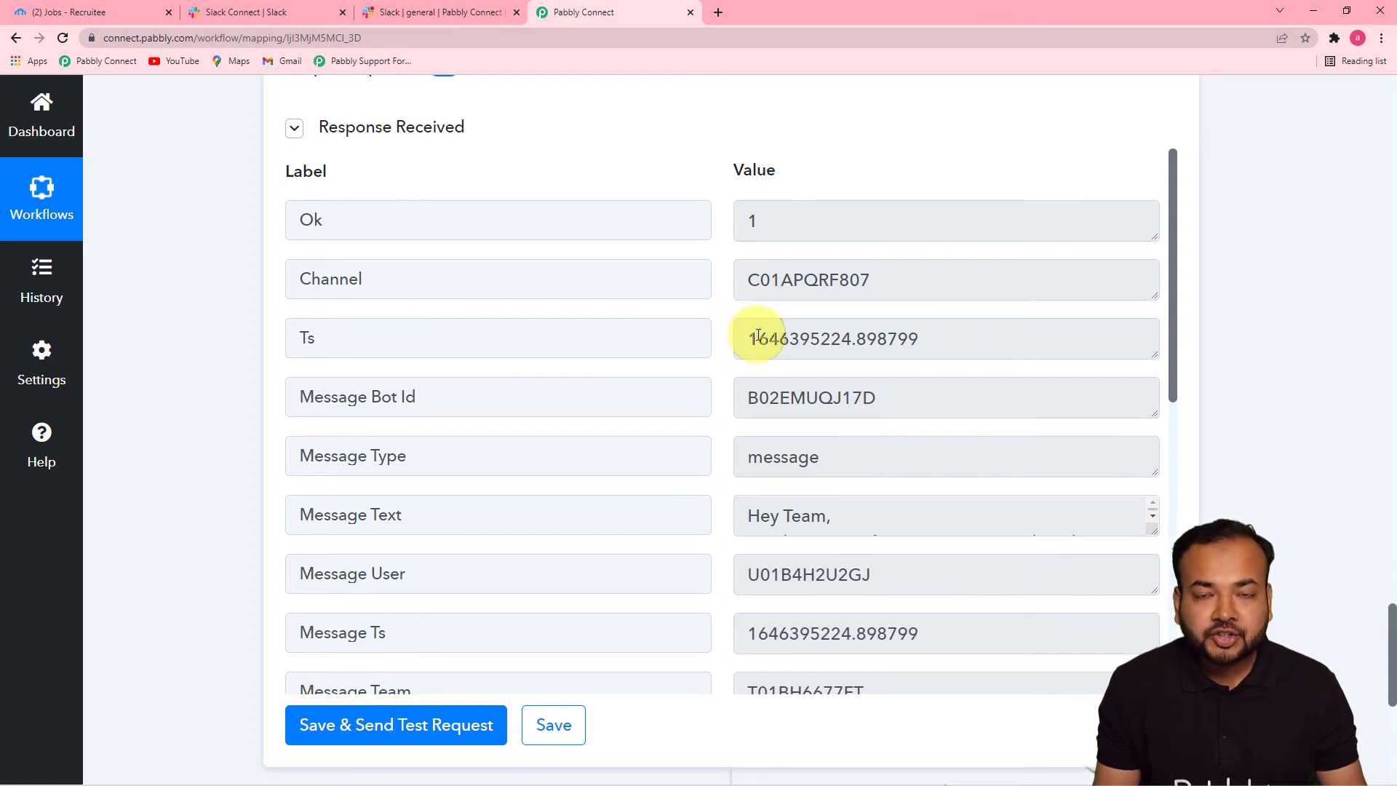
# Step: Check the test message in Slack's general channel and review the mapped message in the Pabbly Connect action step
pyautogui.click(427, 13)
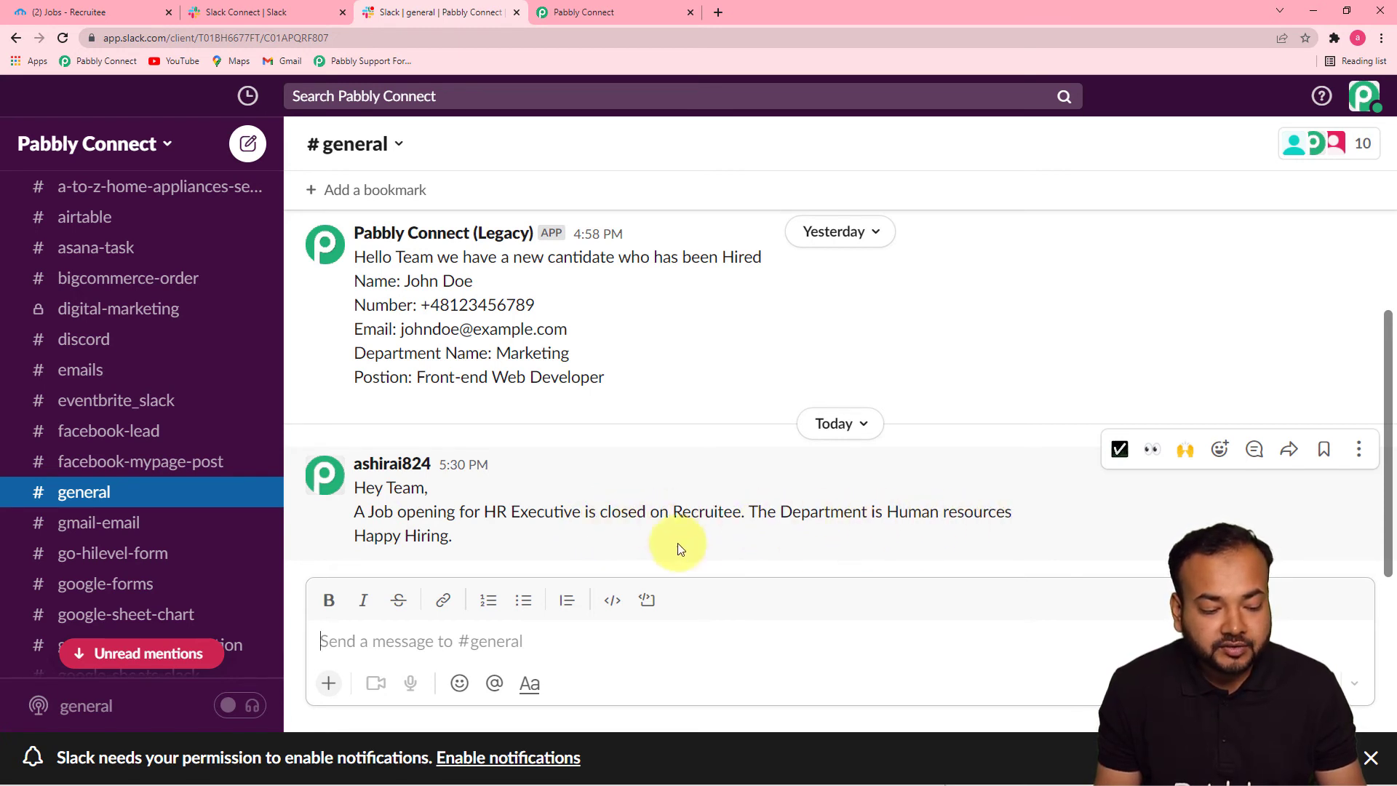
pyautogui.click(628, 20)
pyautogui.moveTo(1392, 617); pyautogui.dragTo(1392, 376)
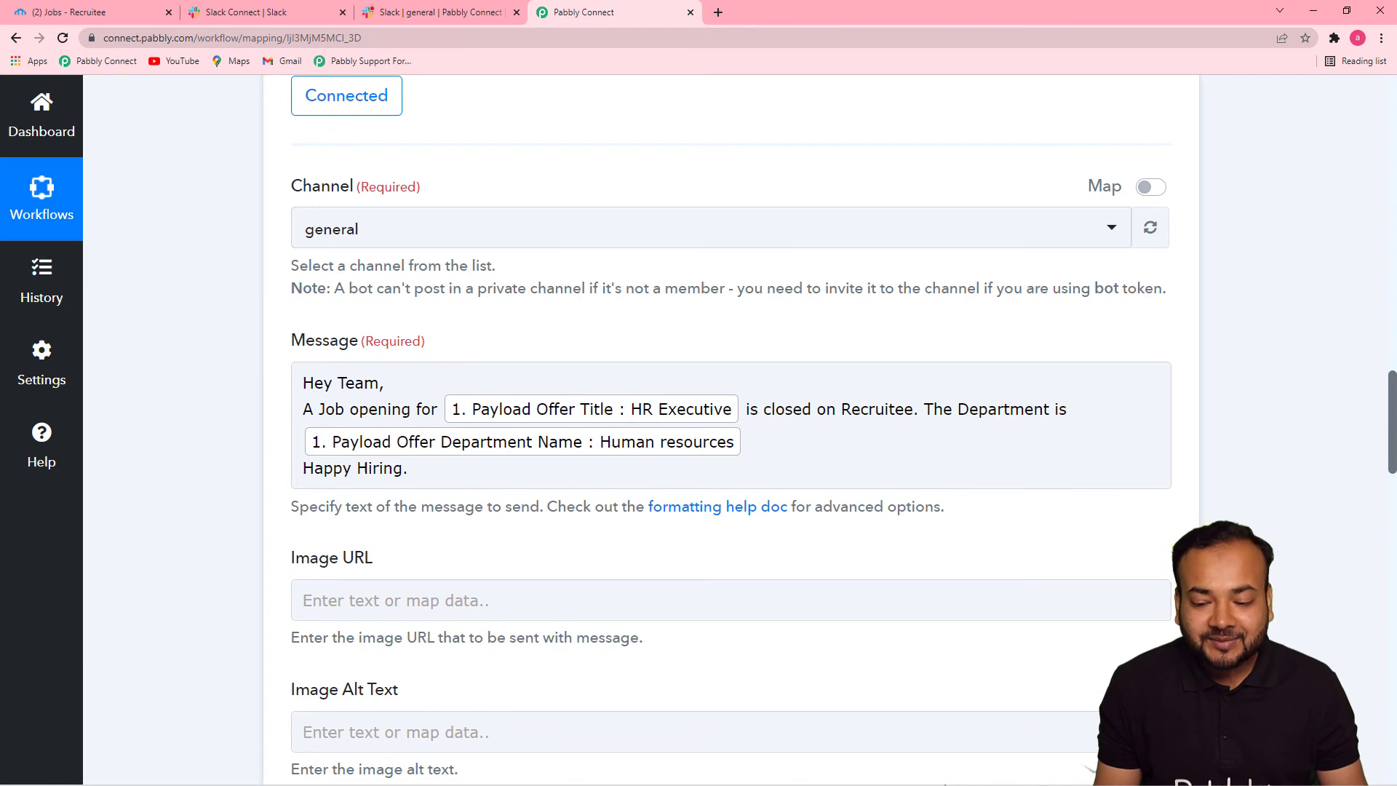
pyautogui.click(603, 457)
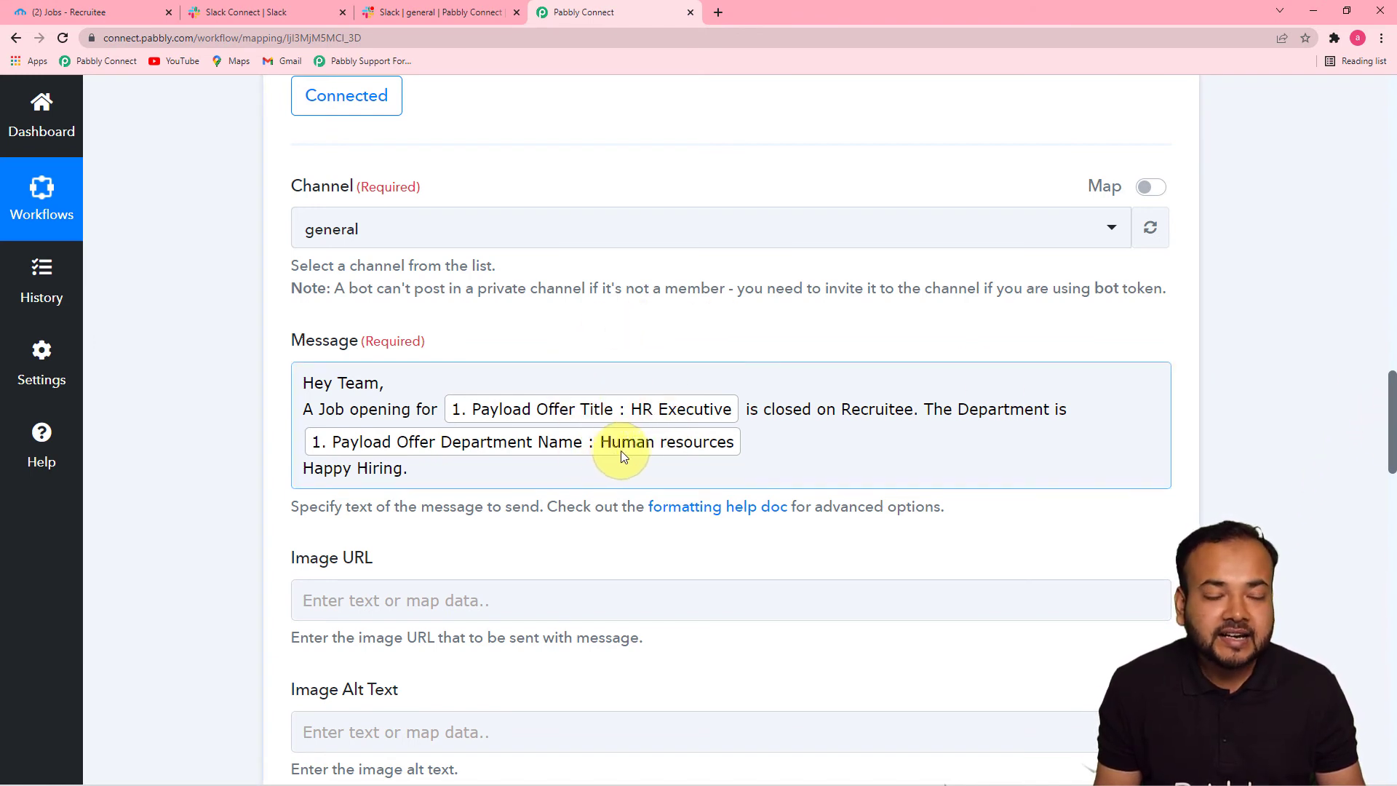
pyautogui.click(224, 261)
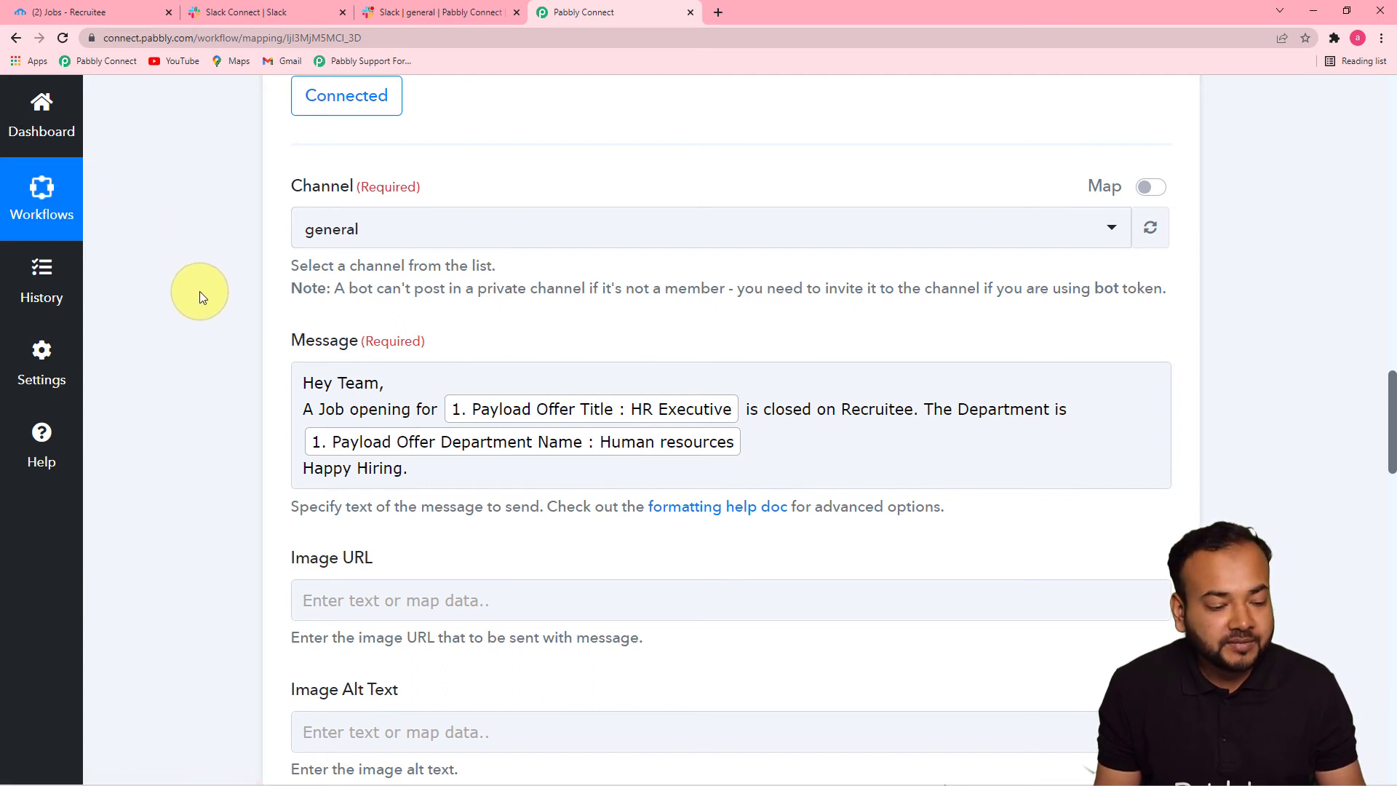
pyautogui.click(538, 480)
pyautogui.click(848, 552)
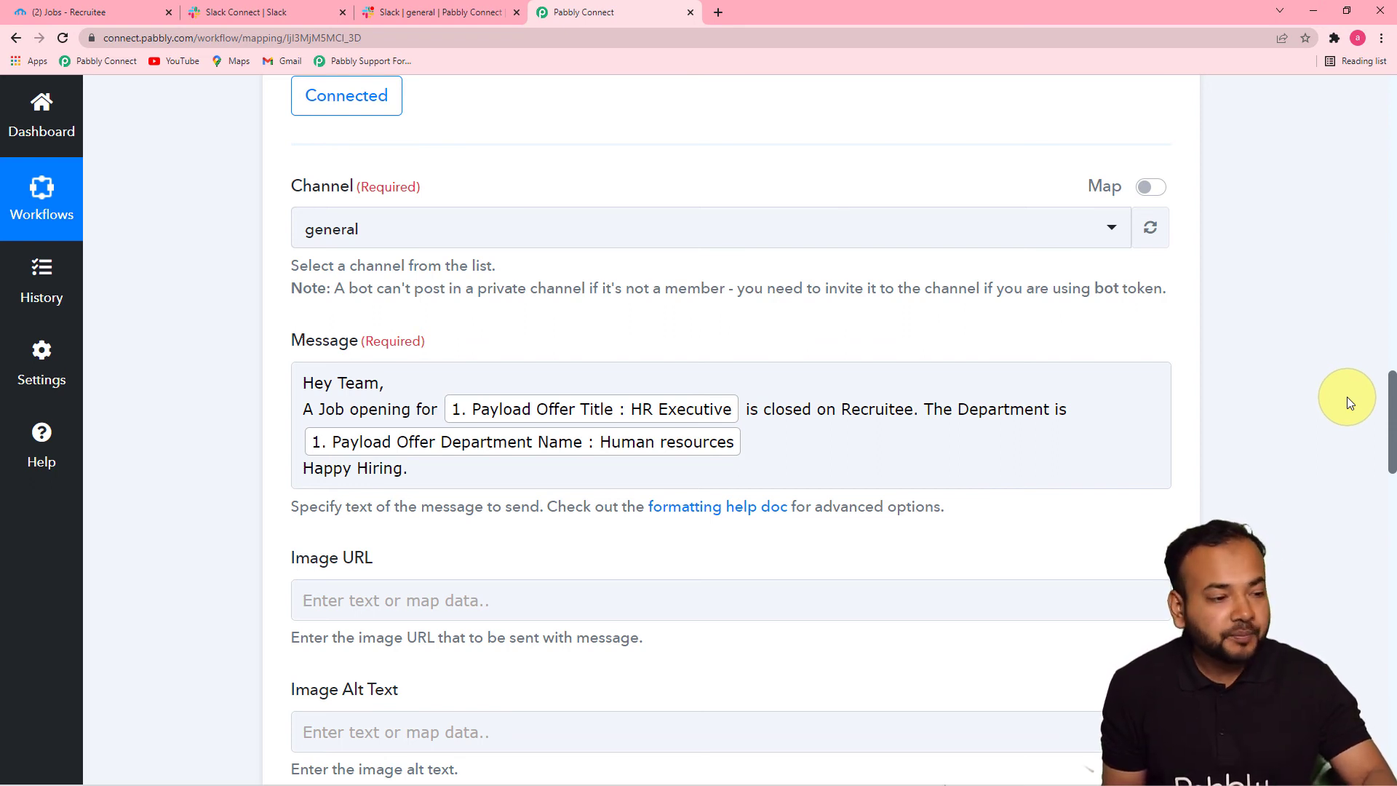
pyautogui.click(714, 382)
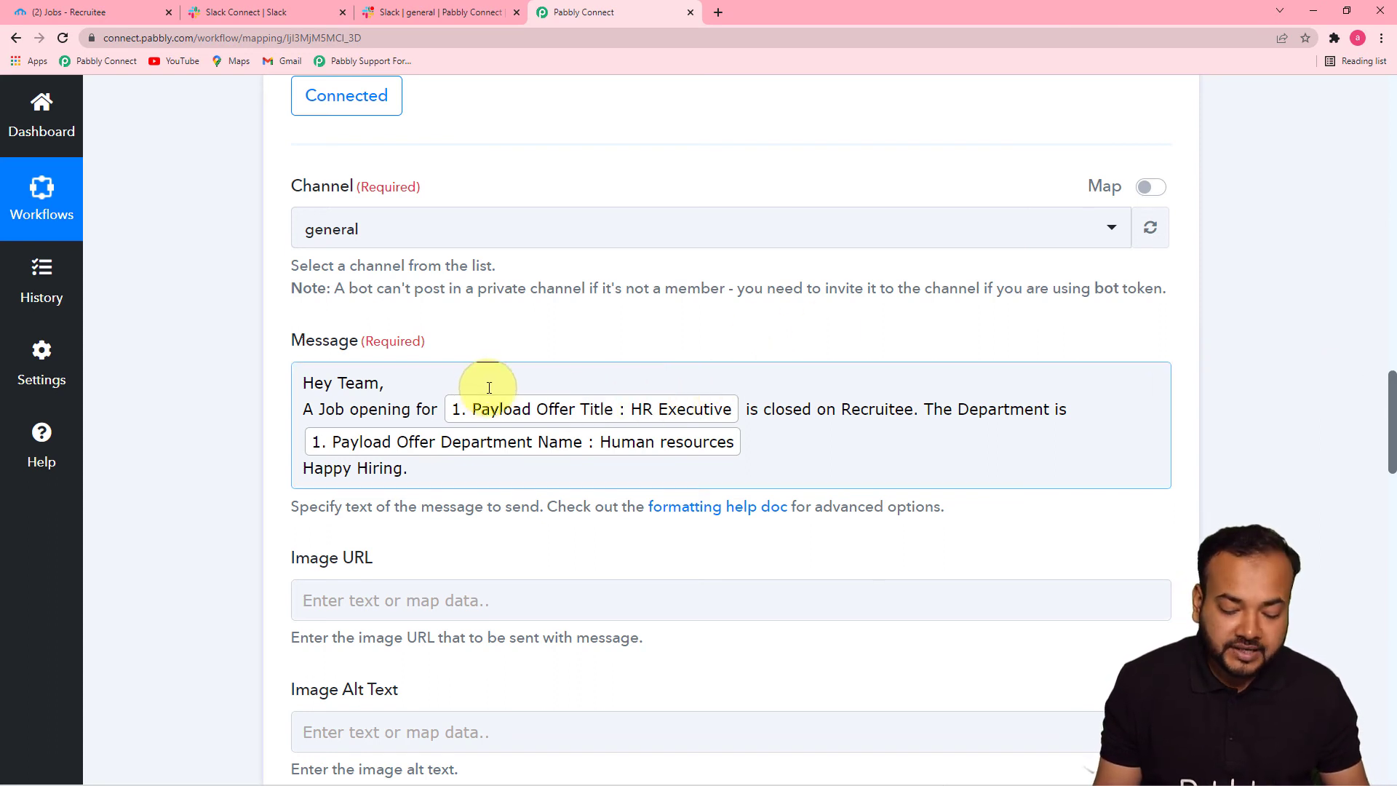
pyautogui.click(168, 173)
# Step: Switch to Recruitee and close the published Digital Marketing job to trigger the workflow
pyautogui.click(69, 12)
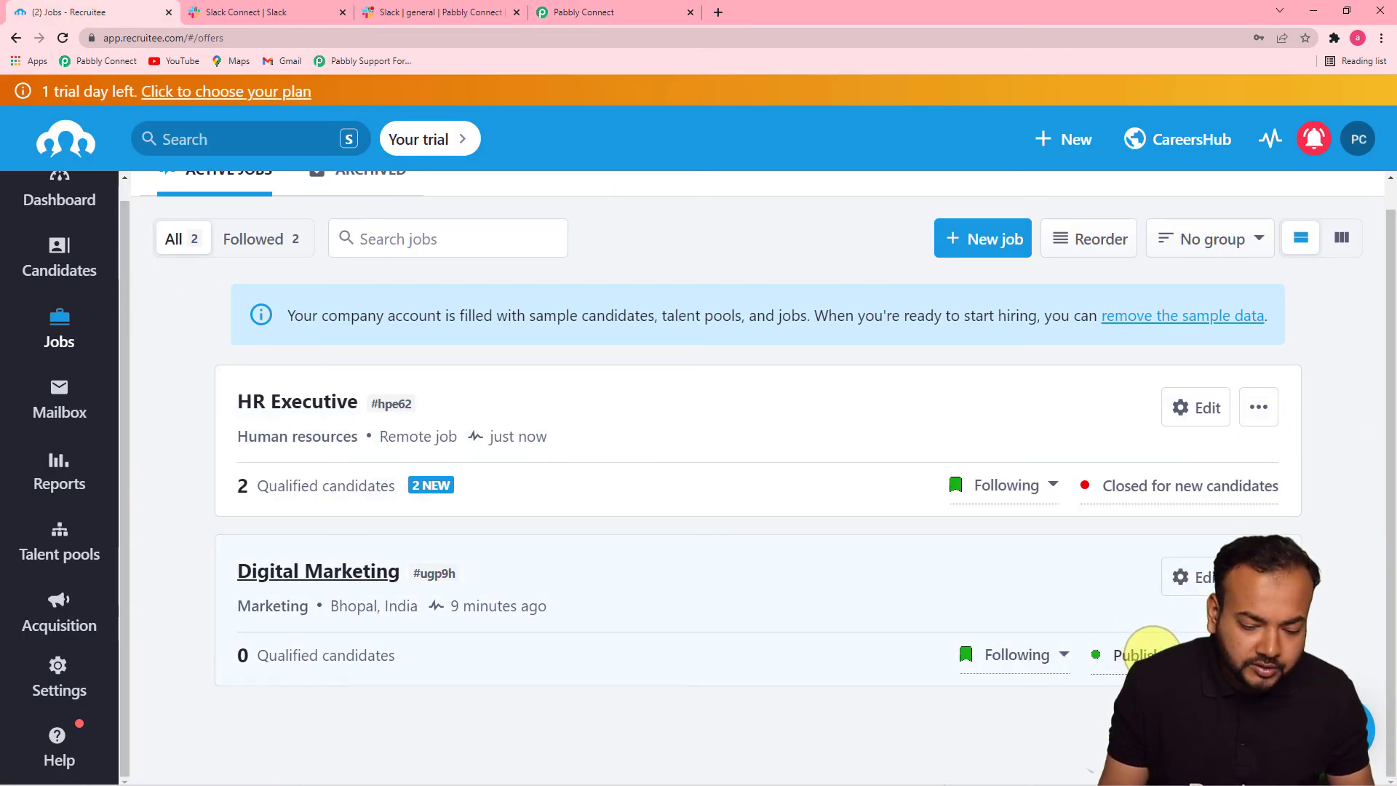
pyautogui.click(1154, 653)
pyautogui.click(1042, 547)
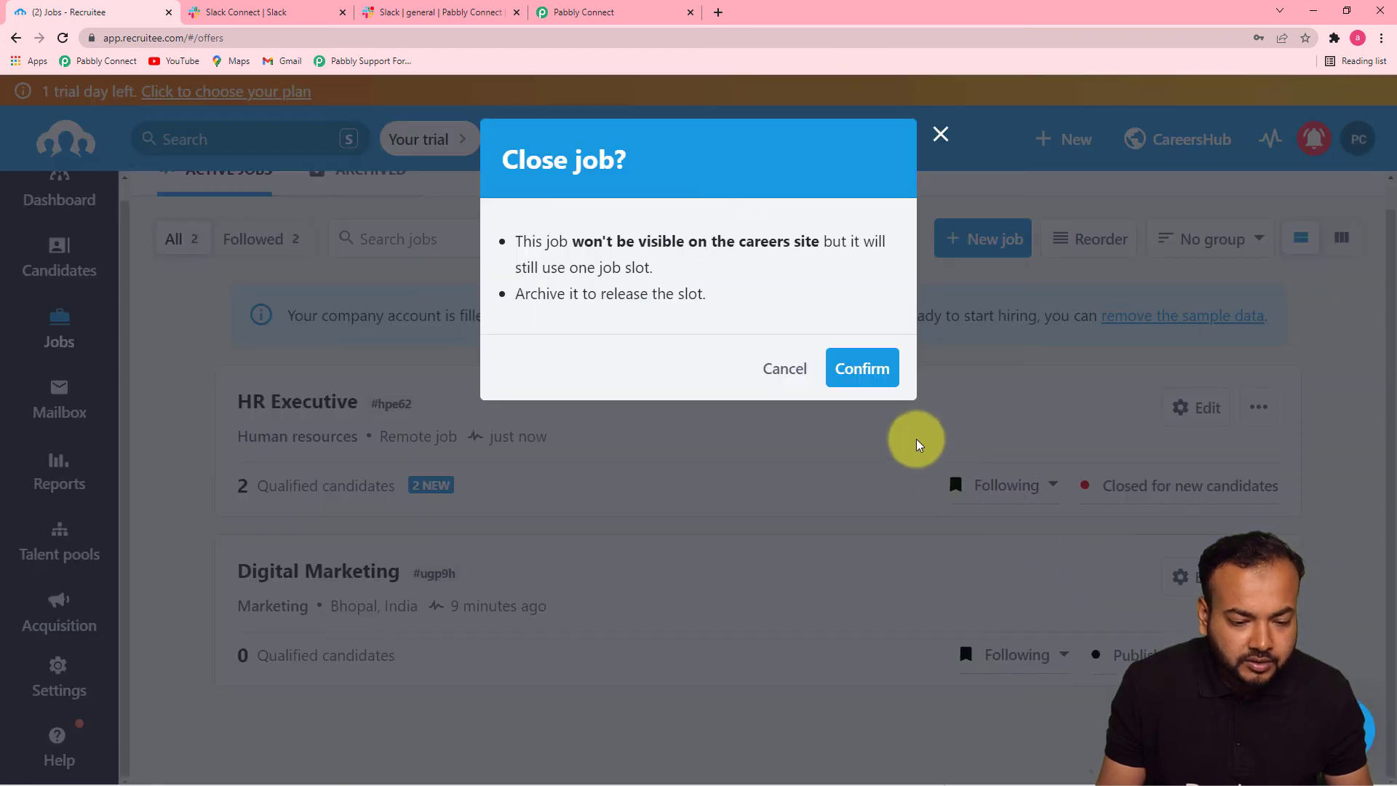
pyautogui.click(862, 368)
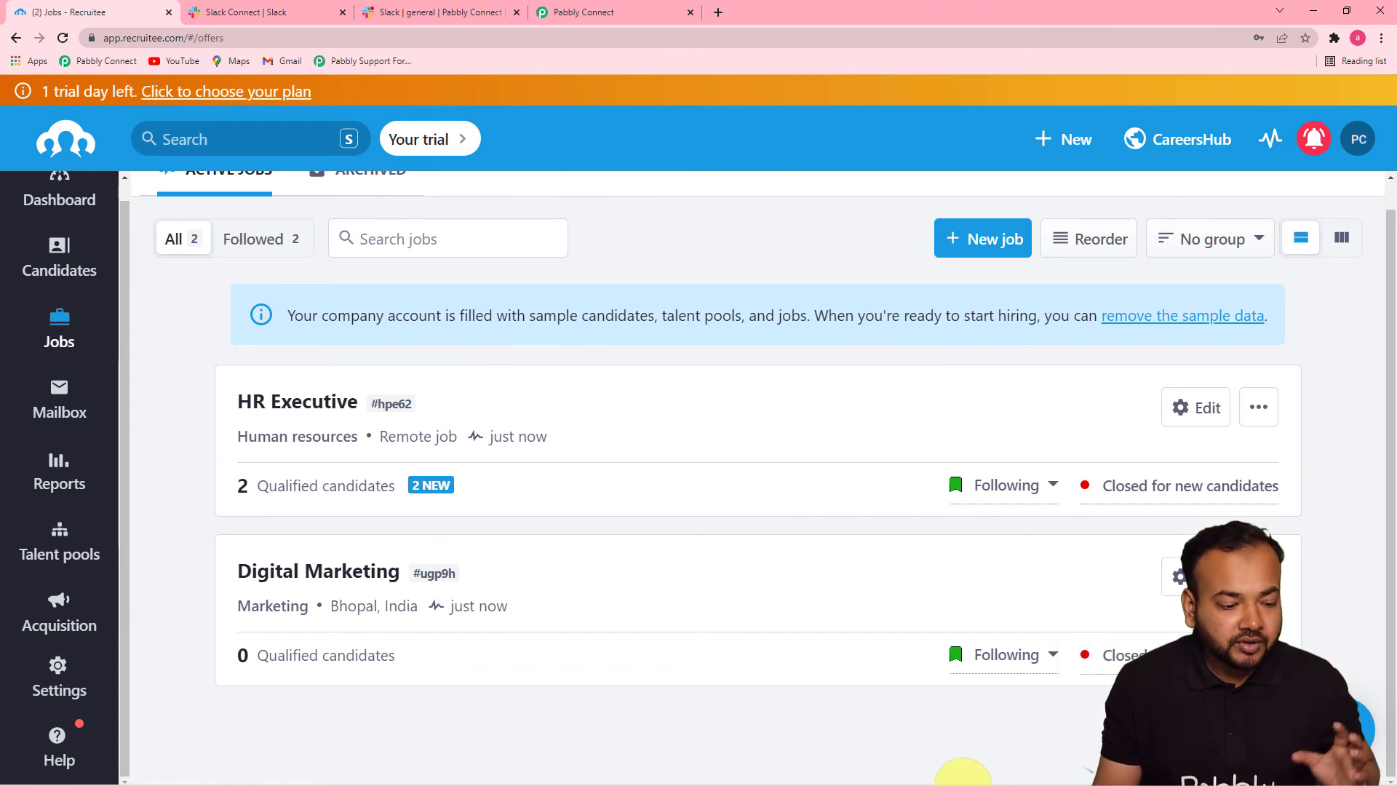
# Step: Check Slack's general channel for the Digital Marketing closure message and review the finished workflow in Pabbly Connect
pyautogui.click(443, 11)
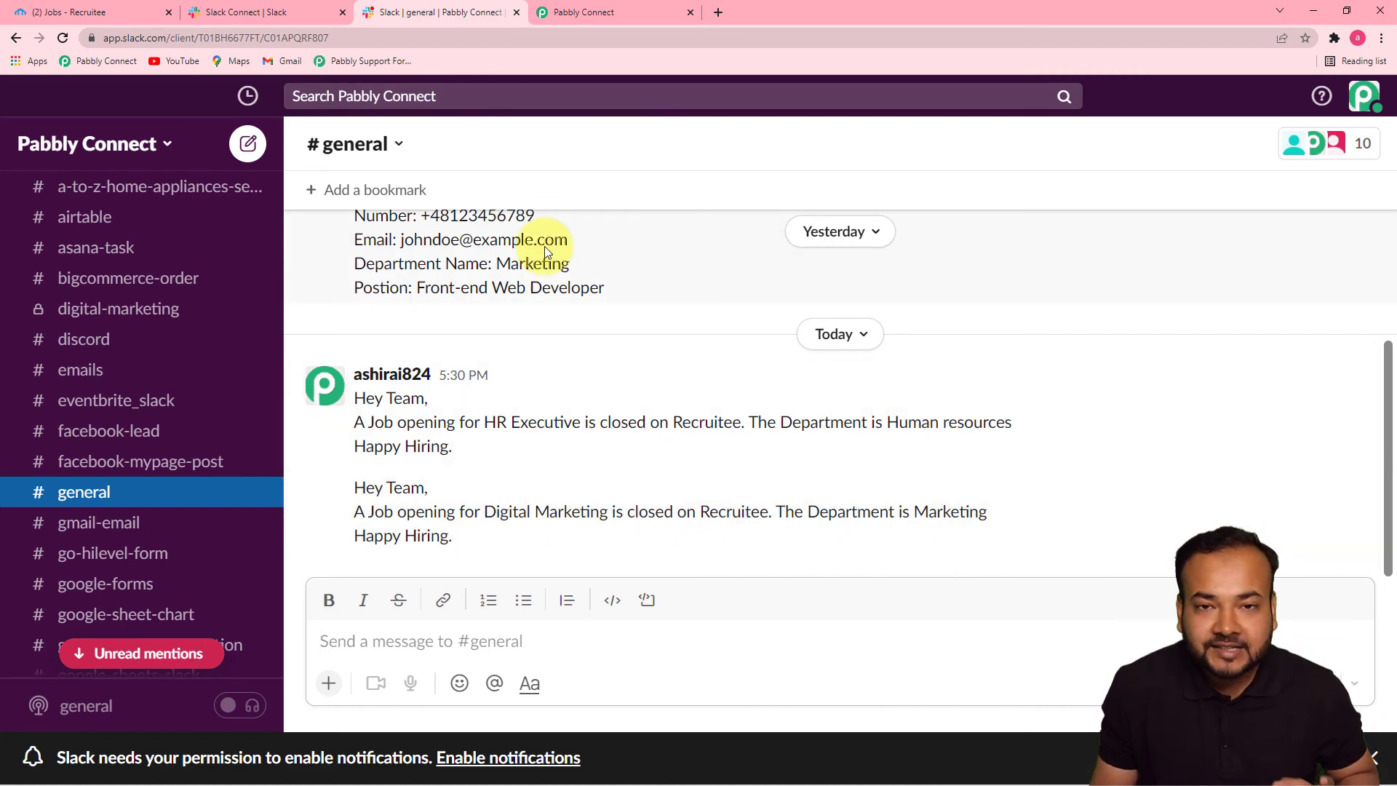
pyautogui.click(598, 11)
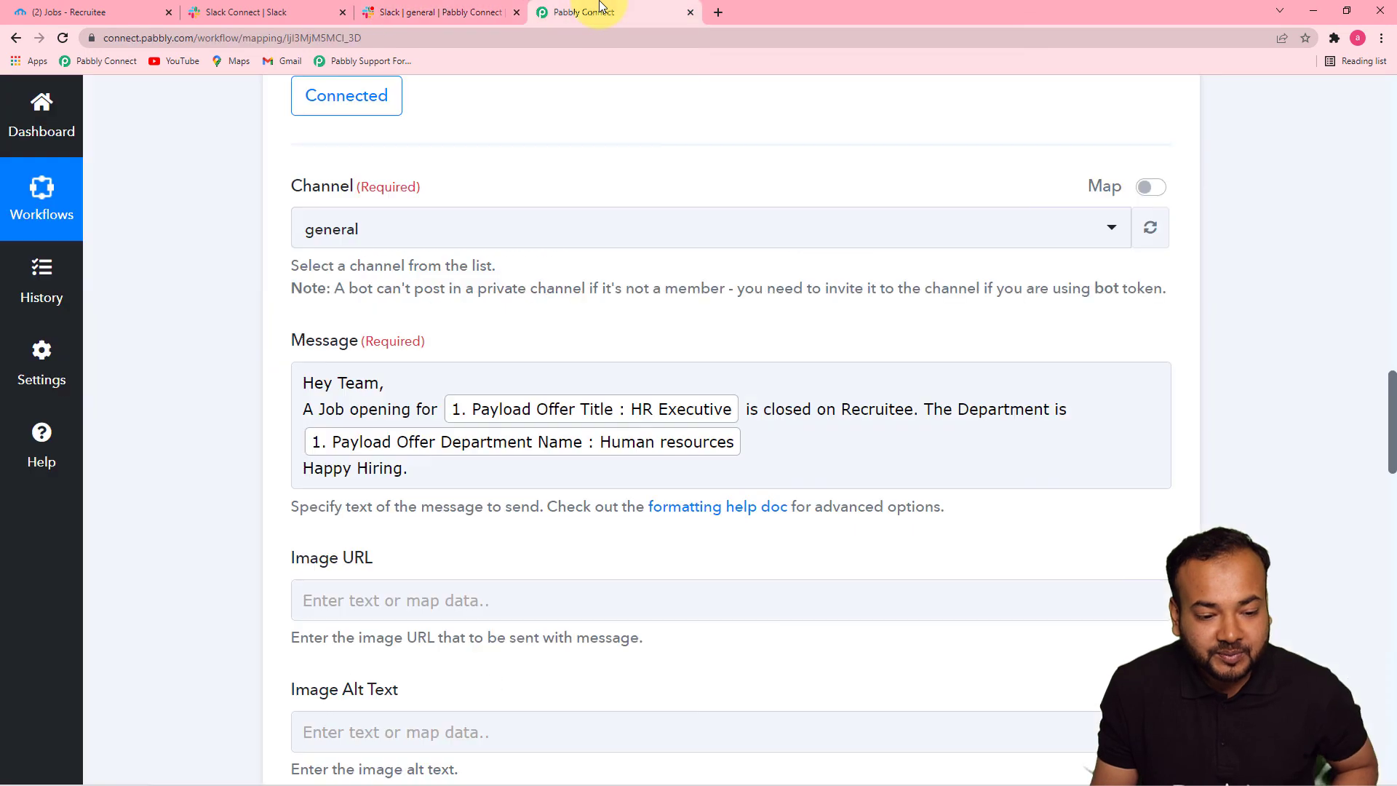
pyautogui.click(1391, 228)
pyautogui.moveTo(1393, 313); pyautogui.dragTo(1382, 471)
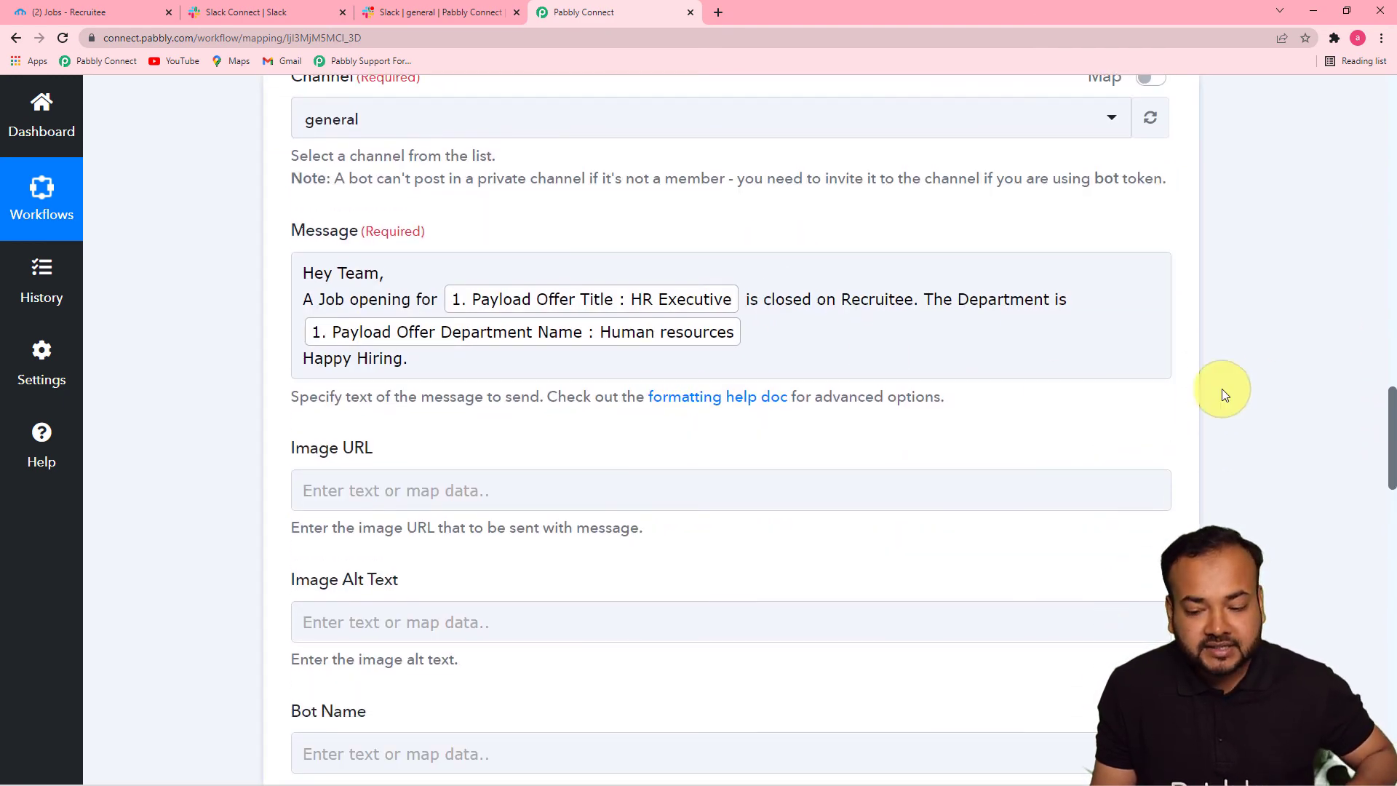
pyautogui.moveTo(1391, 411); pyautogui.dragTo(1381, 589)
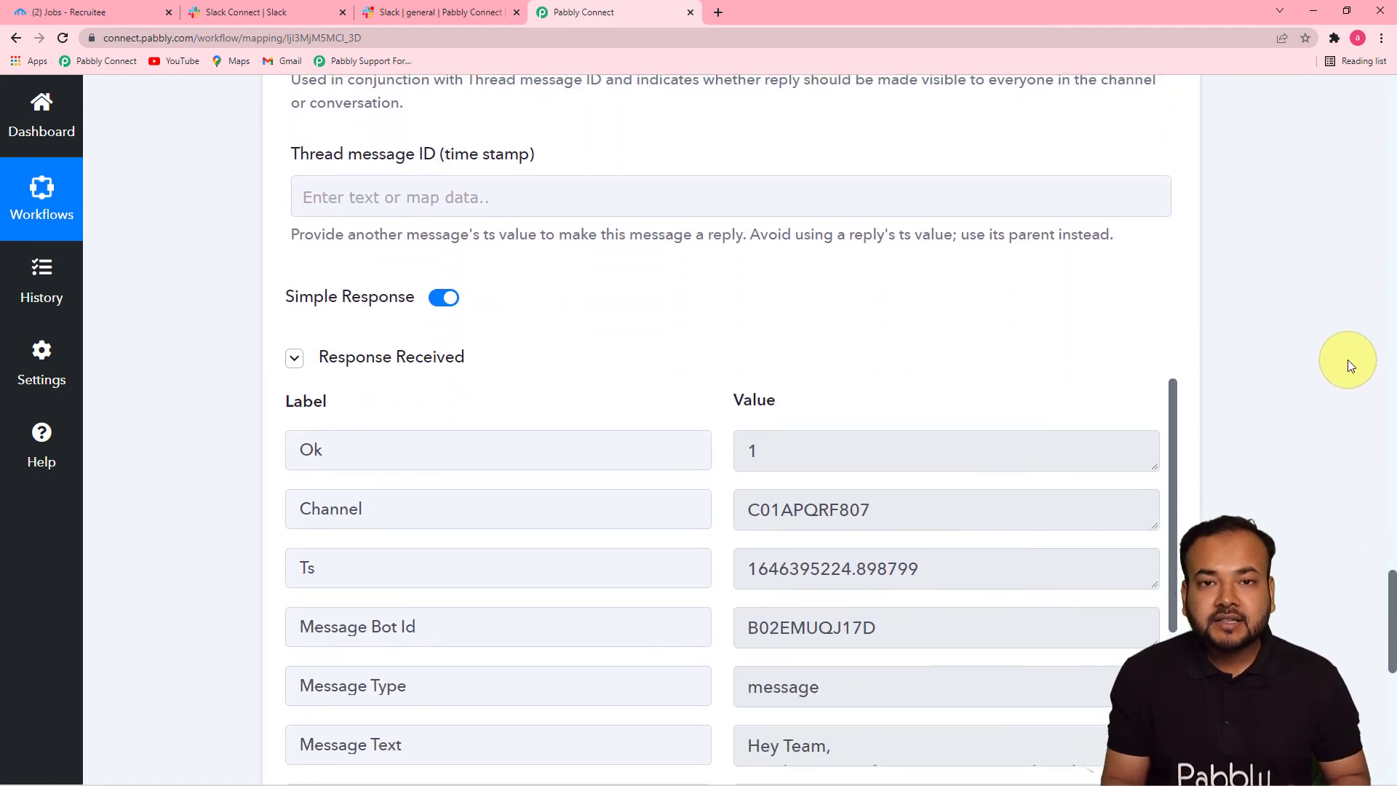